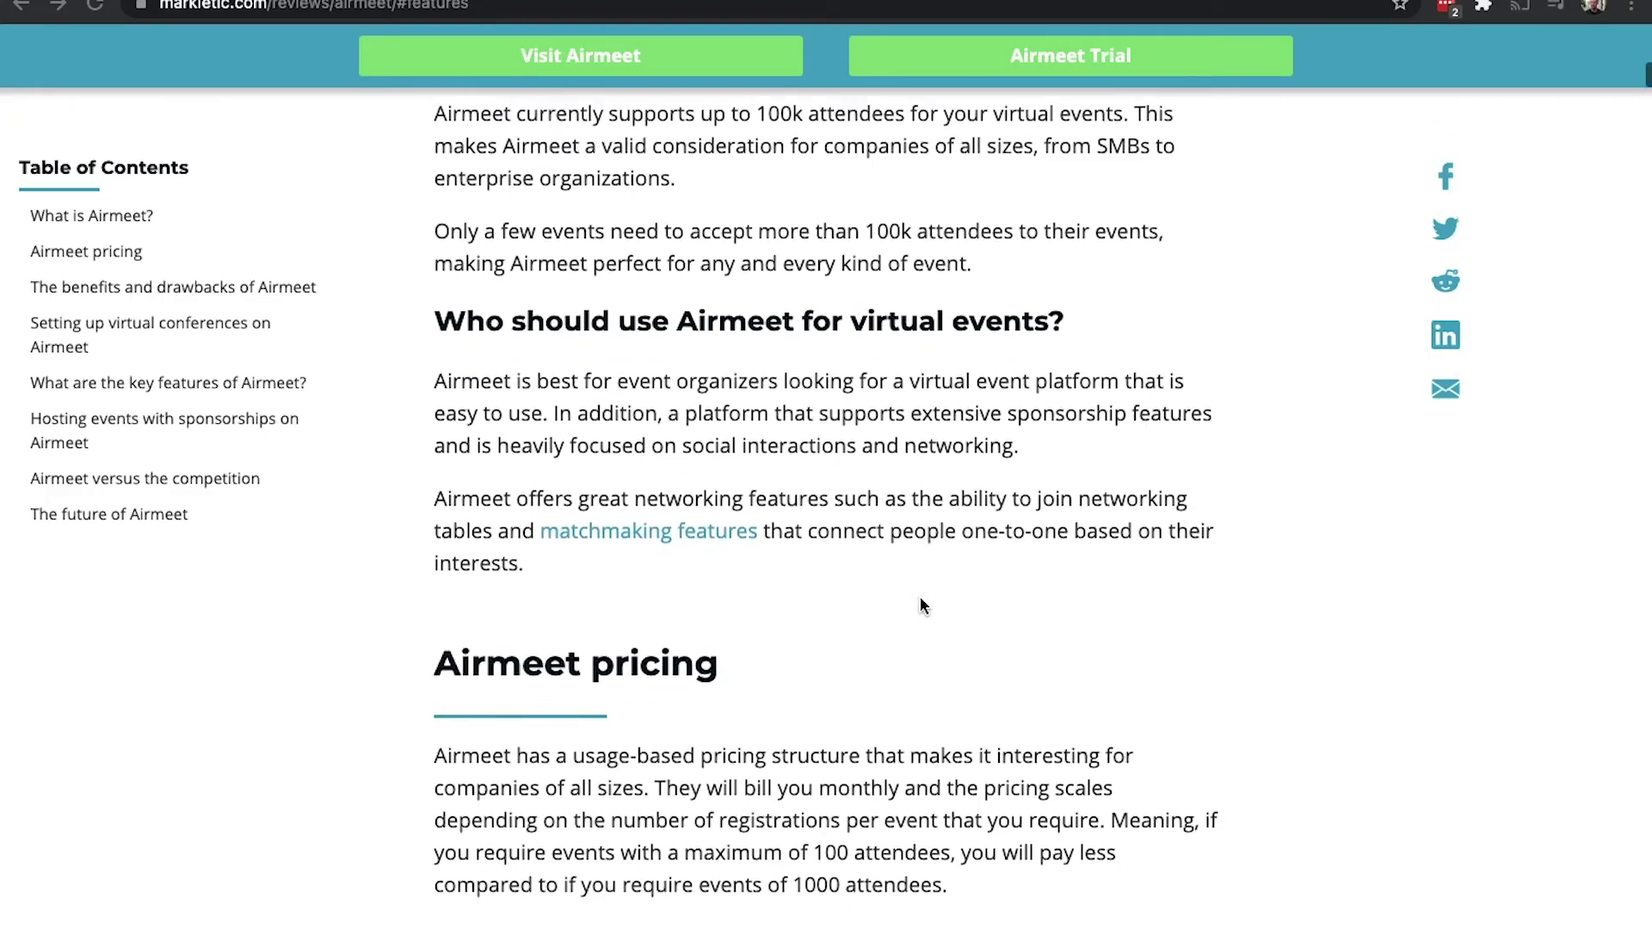
pyautogui.scroll(-9, 921, 605)
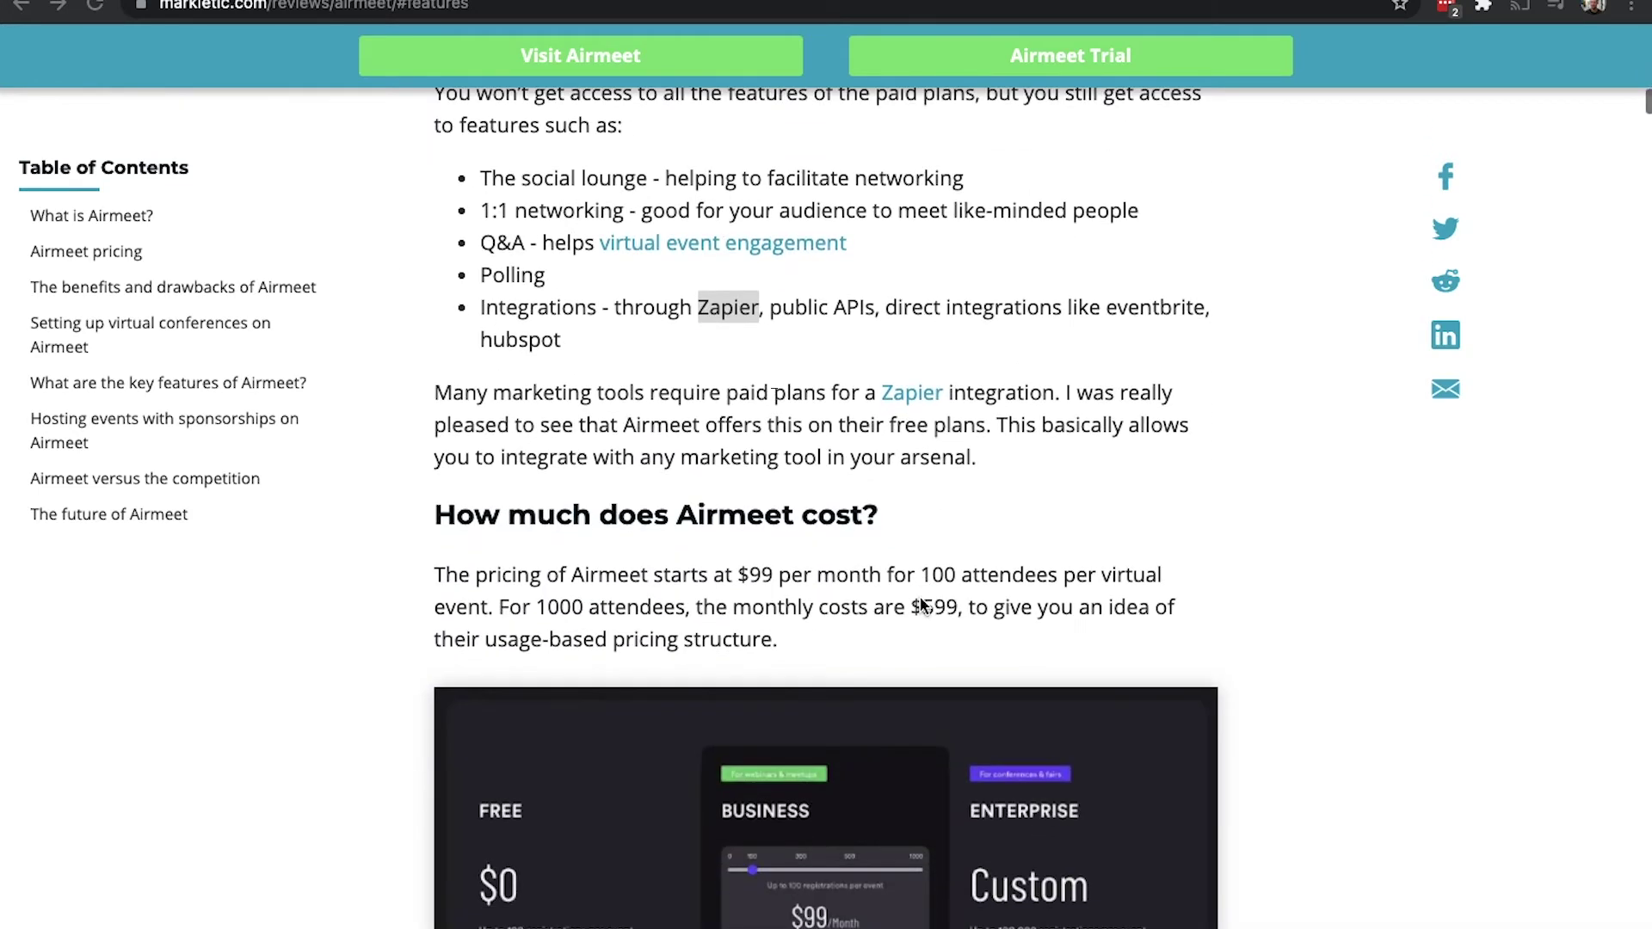
pyautogui.scroll(-1, 923, 605)
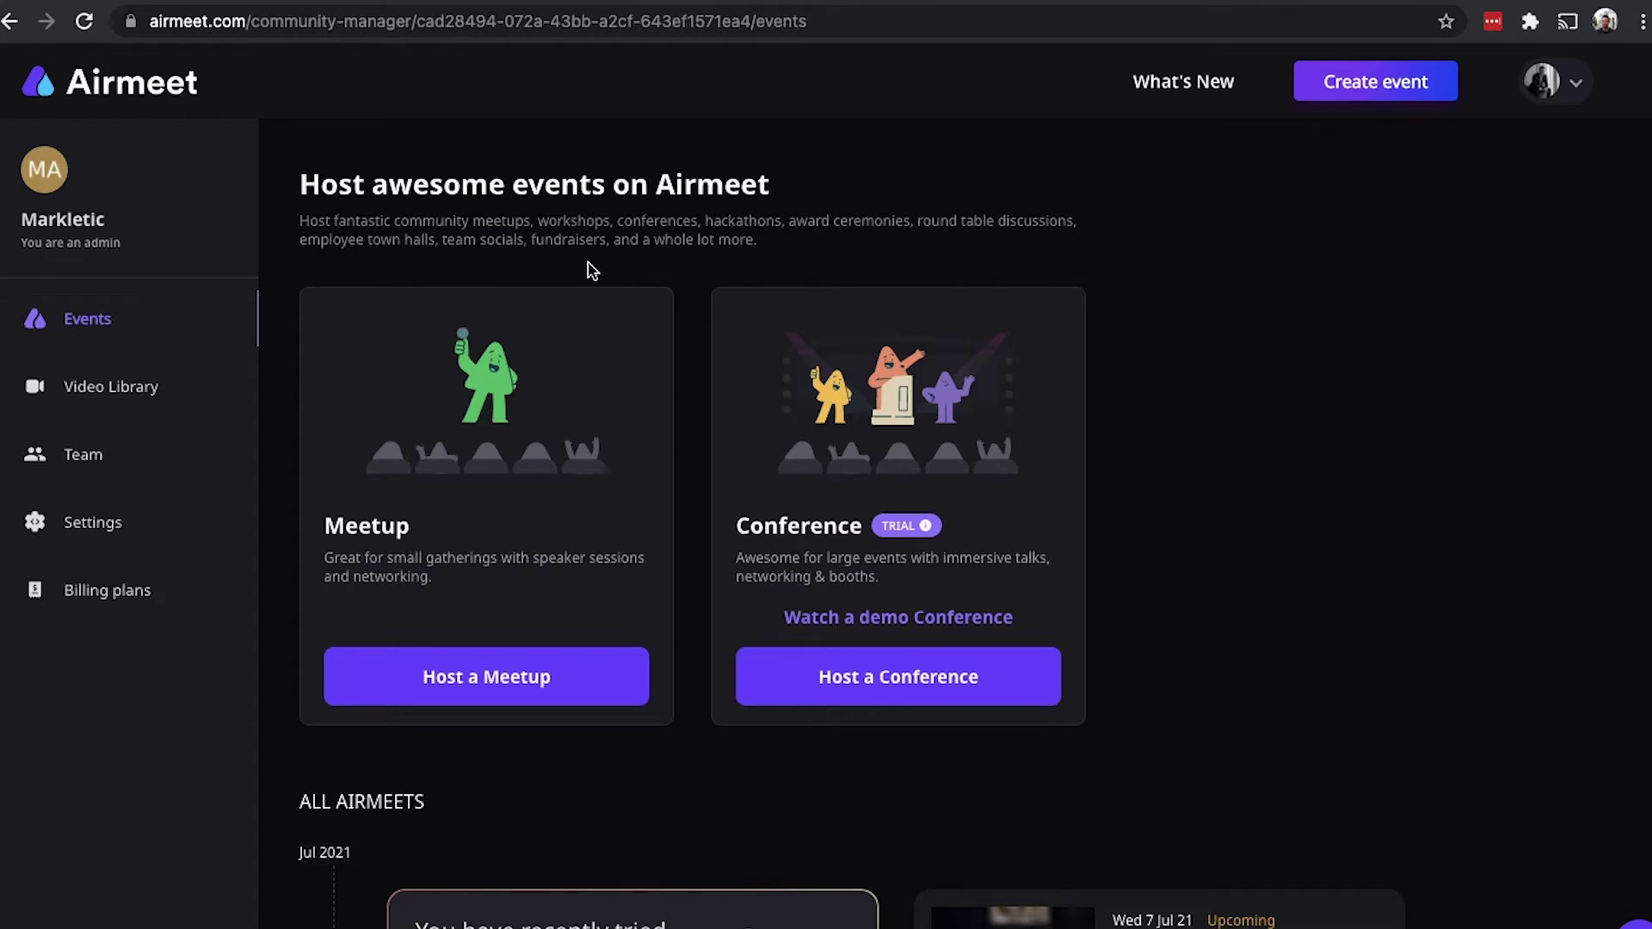
# Step: Choose Host a Conference on the Conference card of the Events page
pyautogui.click(503, 680)
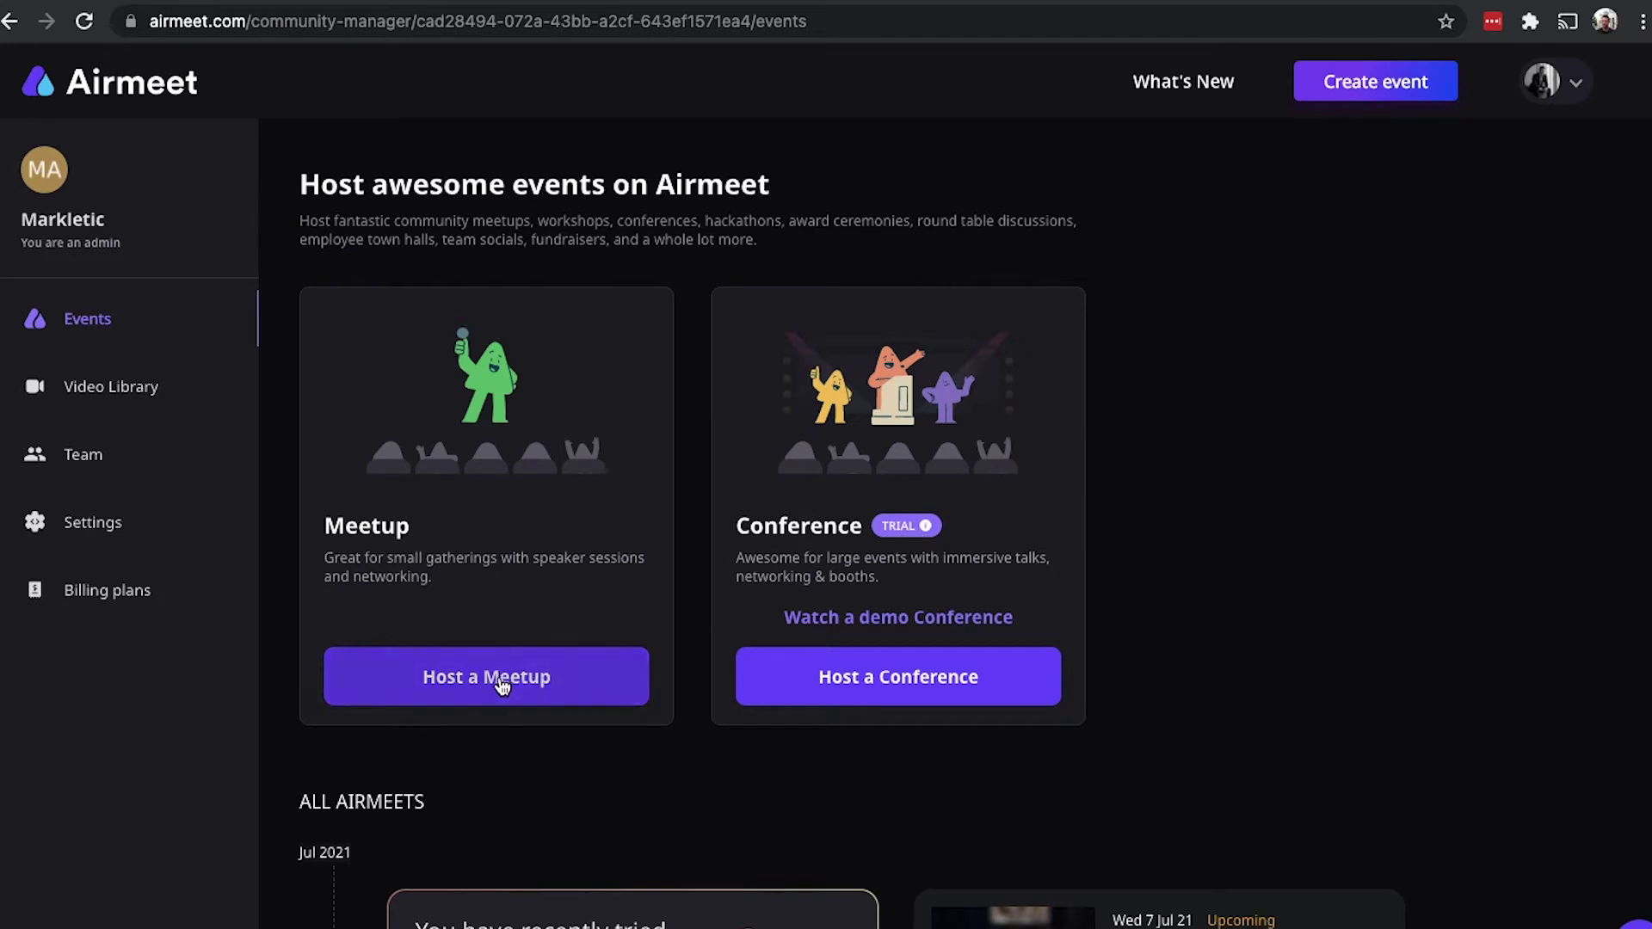
# Step: Create a new conference with the event name 'Ricky's conference'
pyautogui.click(859, 686)
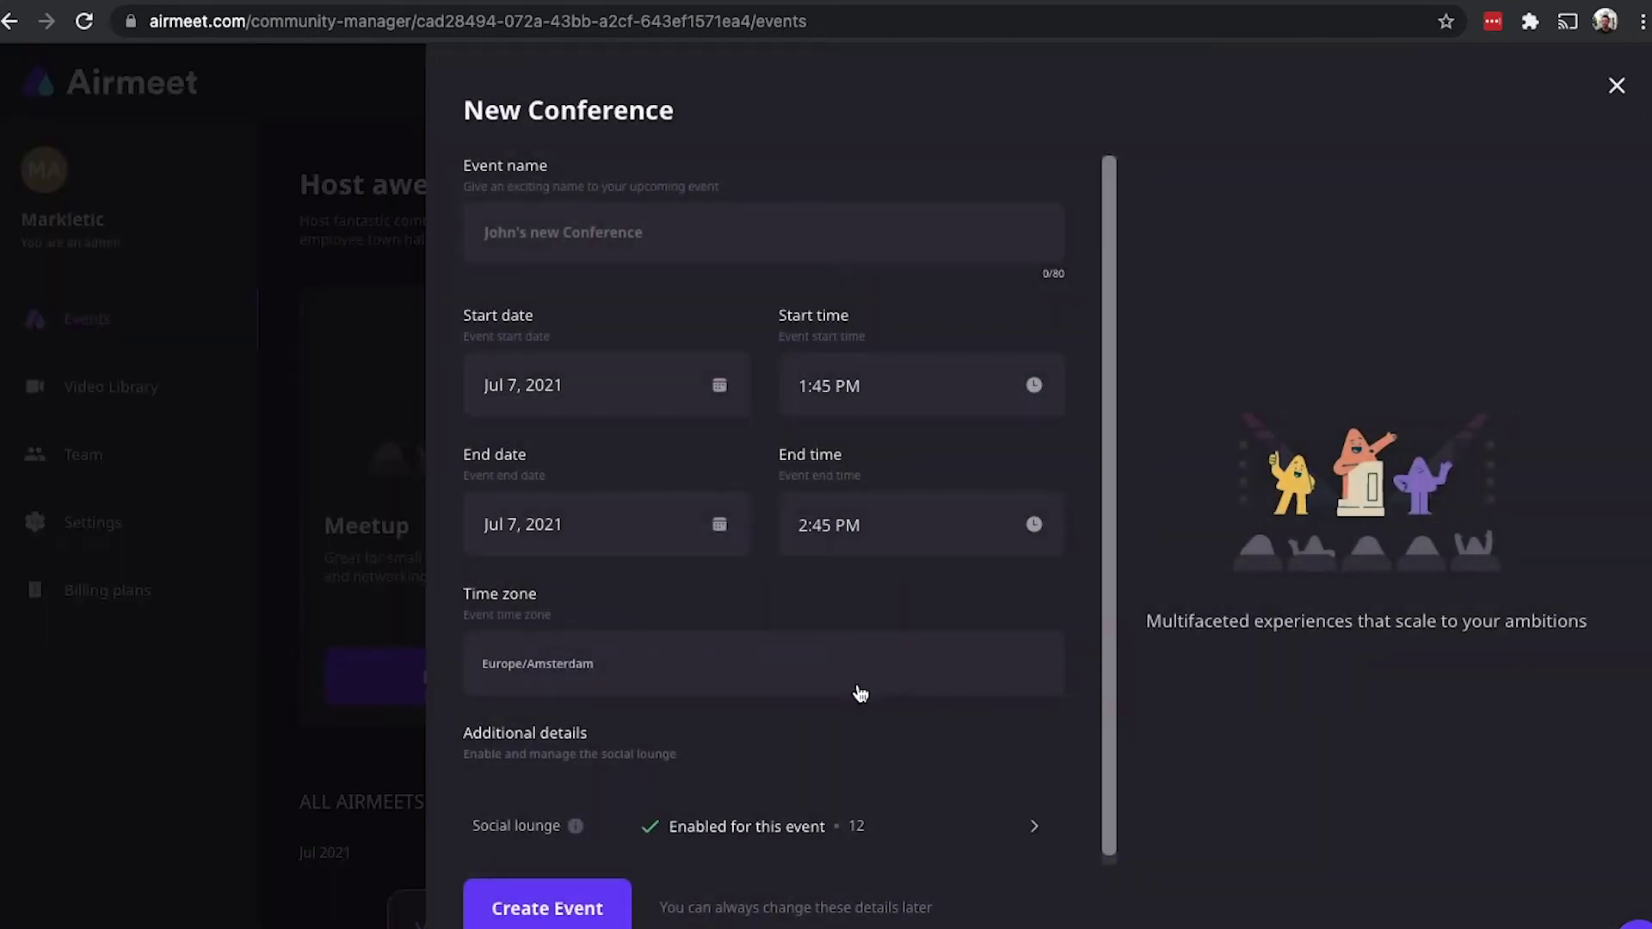
pyautogui.click(639, 226)
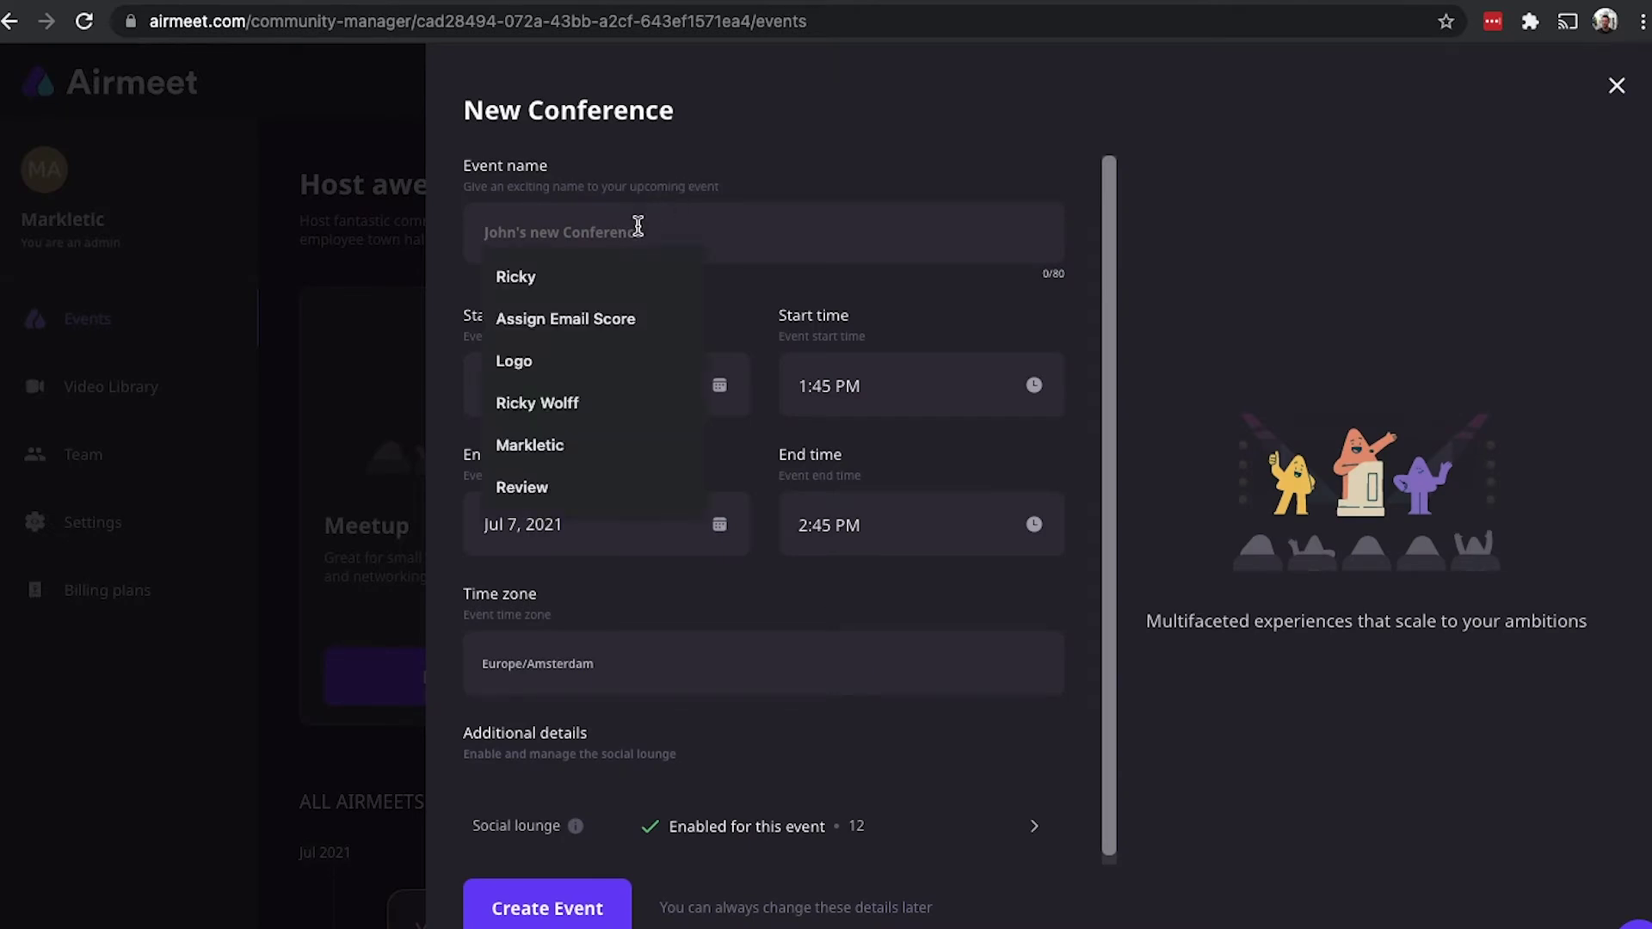
pyautogui.write('Ricky')
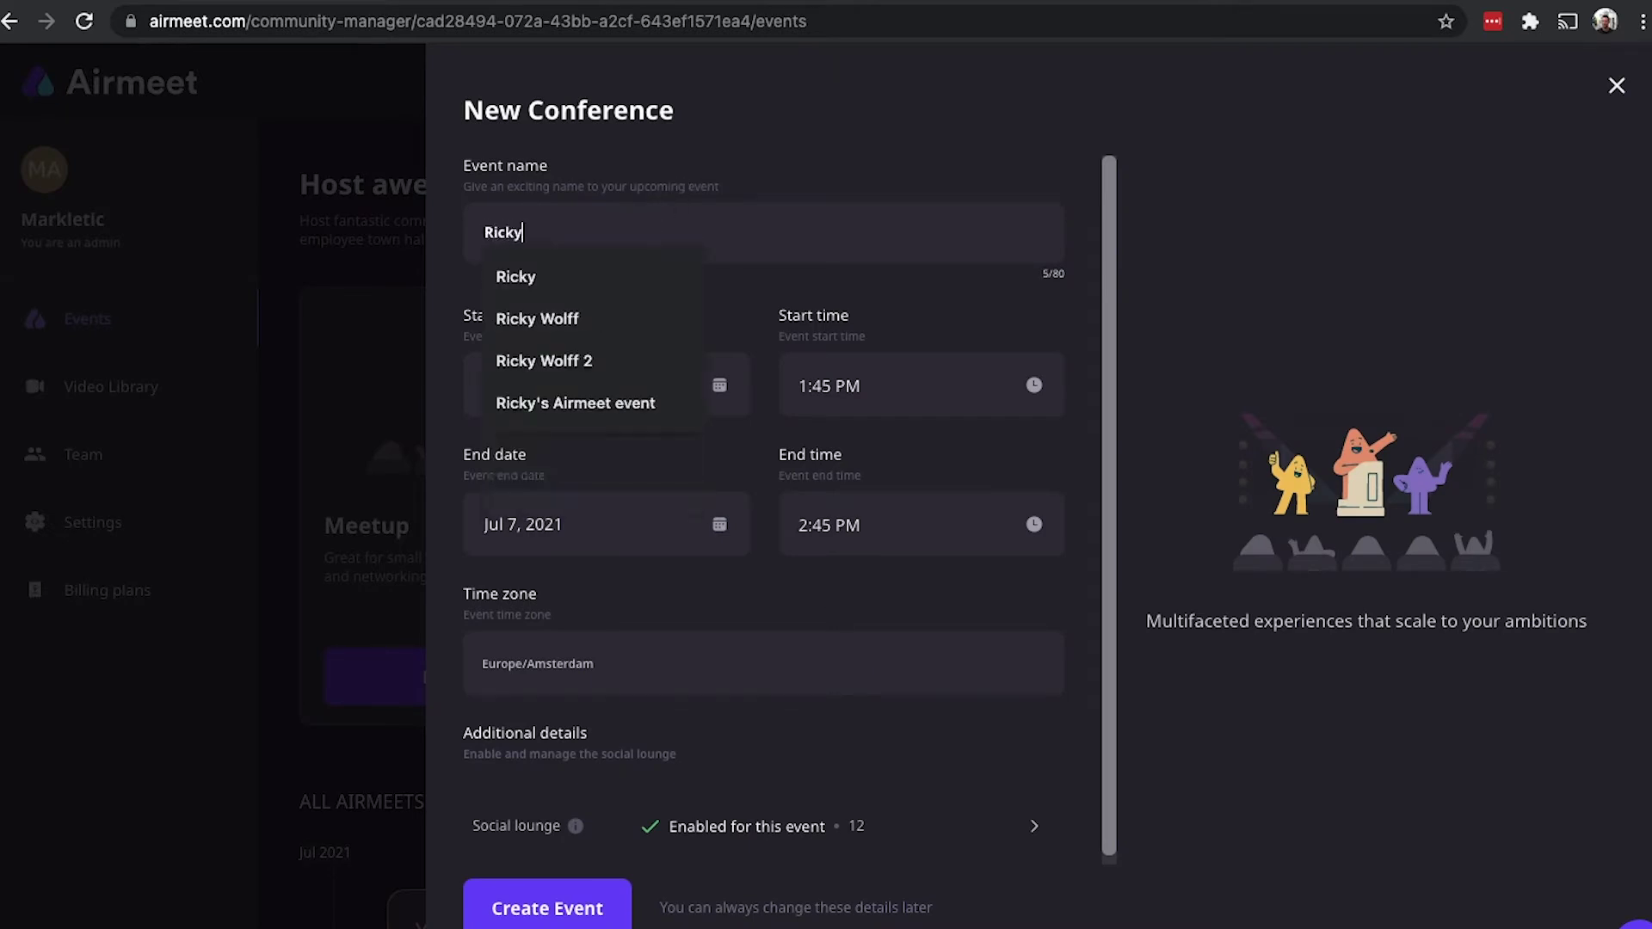
pyautogui.press('BackSpace')
pyautogui.write("'s ")
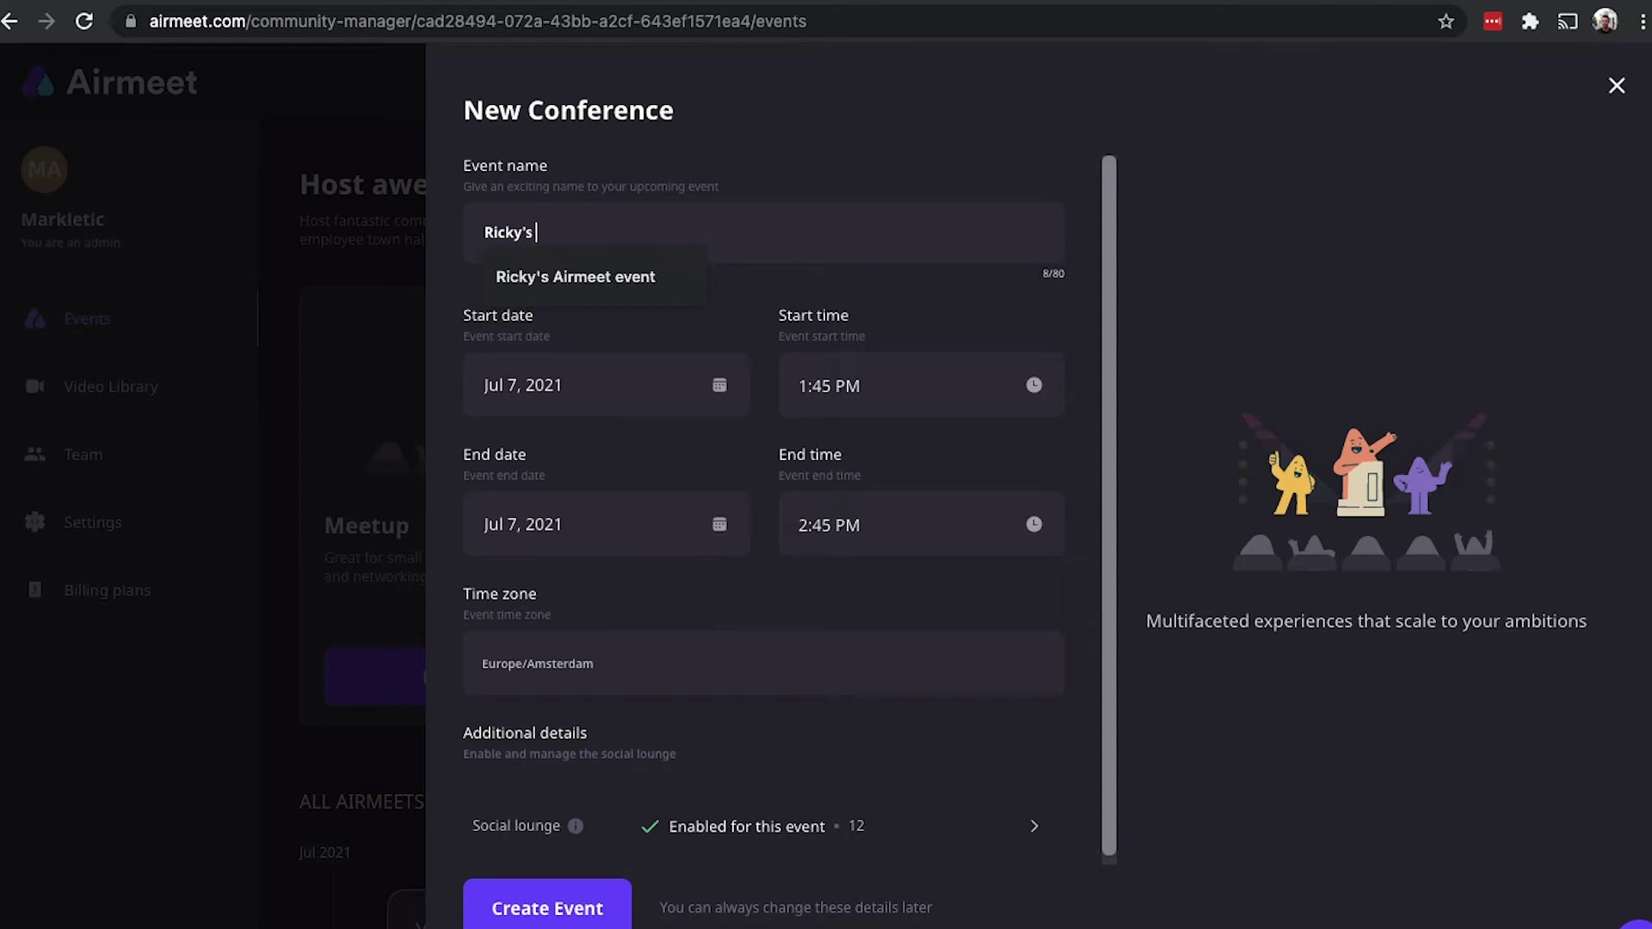
pyautogui.write('conference')
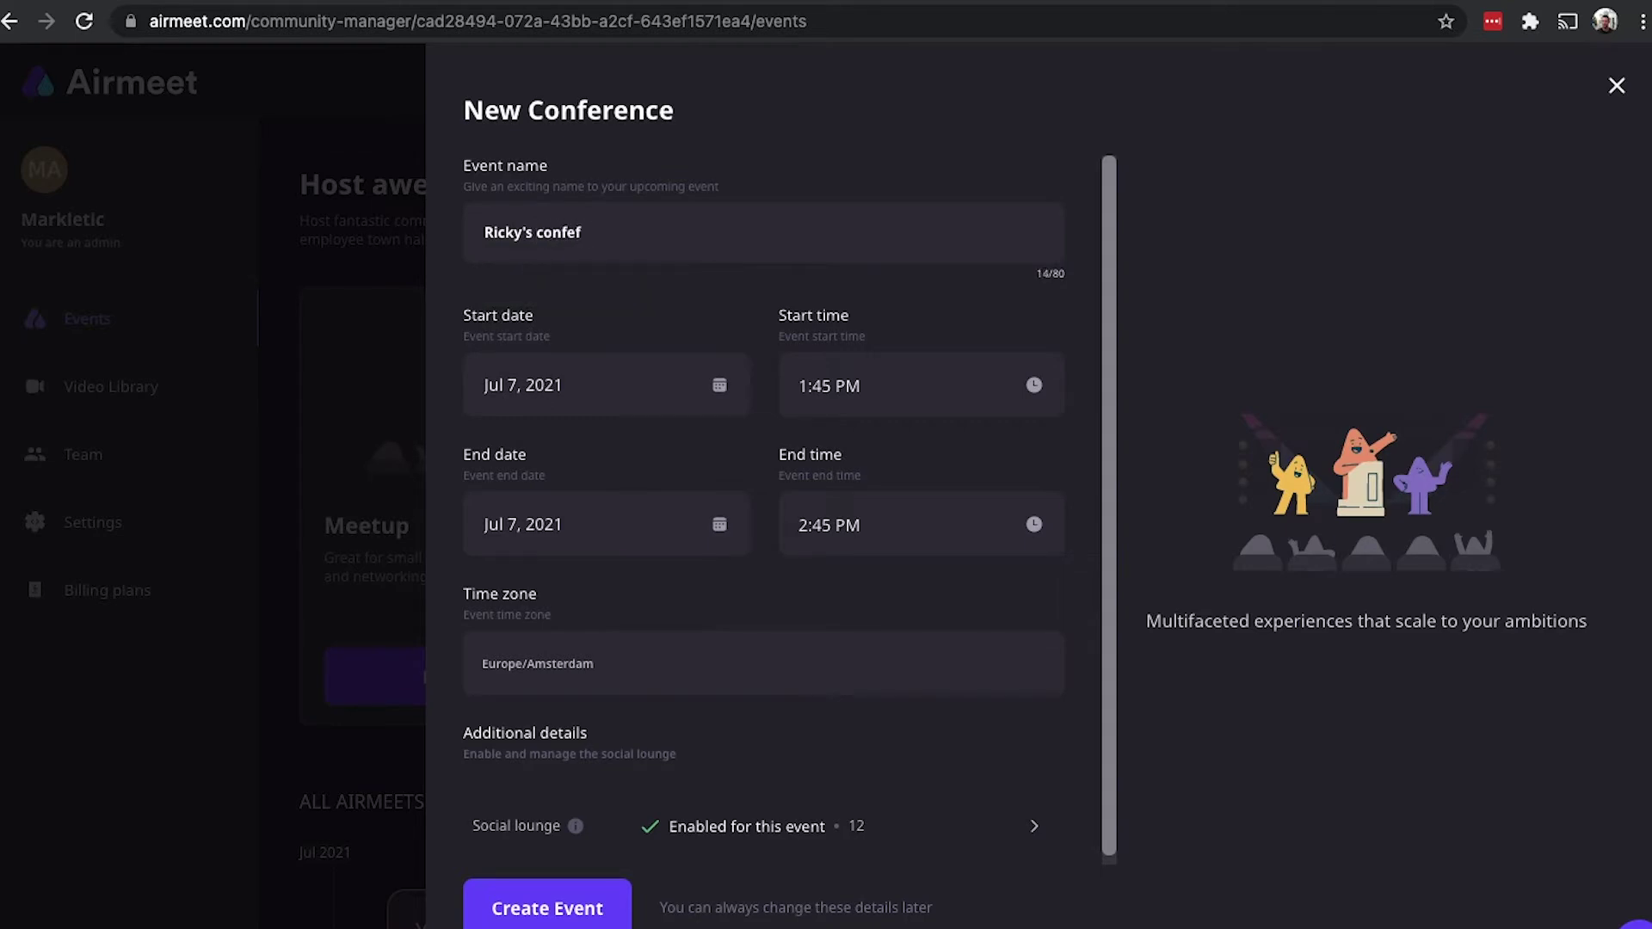
pyautogui.click(564, 905)
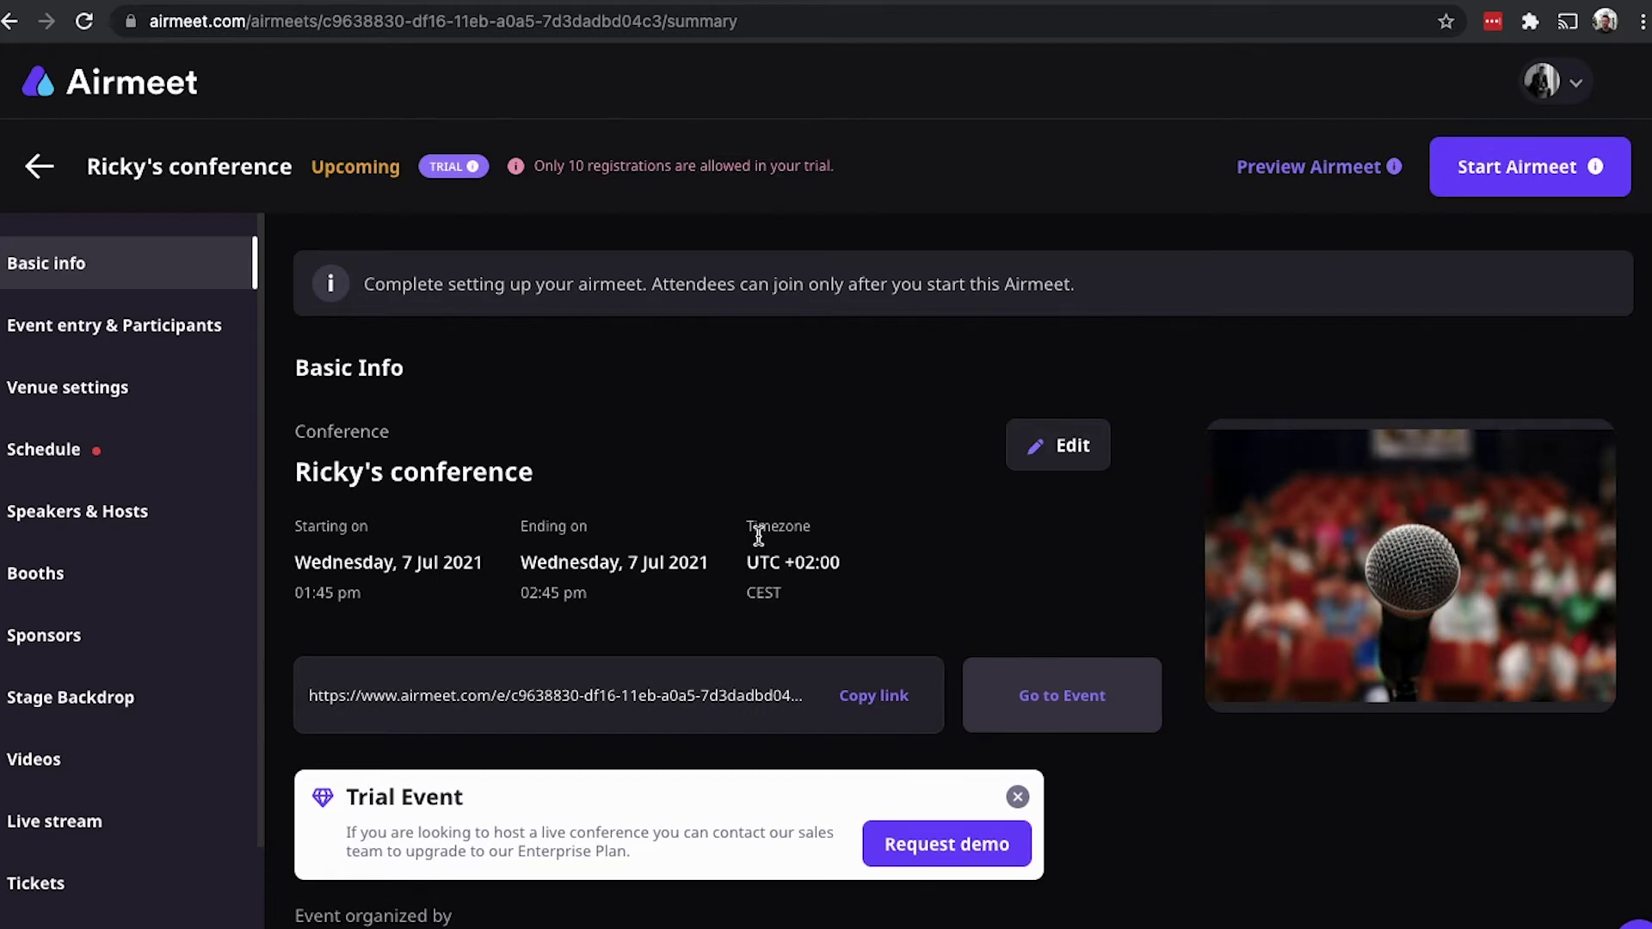
# Step: Return to the Markletic review and find the conference setup-time table totalling 37 minutes
pyautogui.click(736, 2)
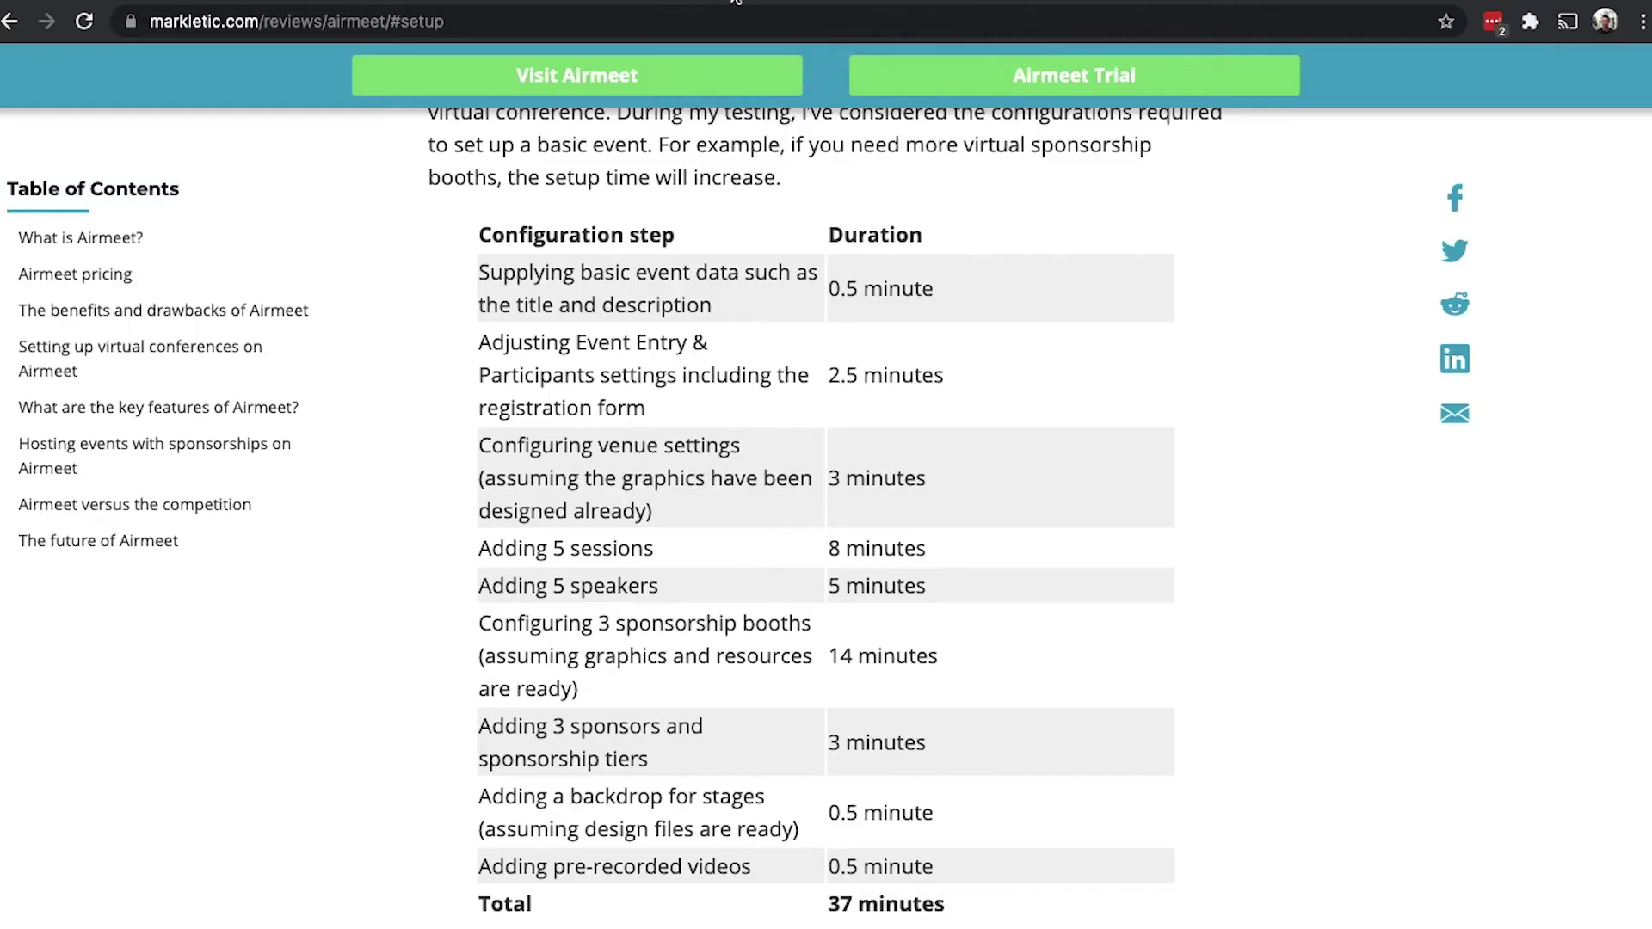
pyautogui.scroll(4, 712, 294)
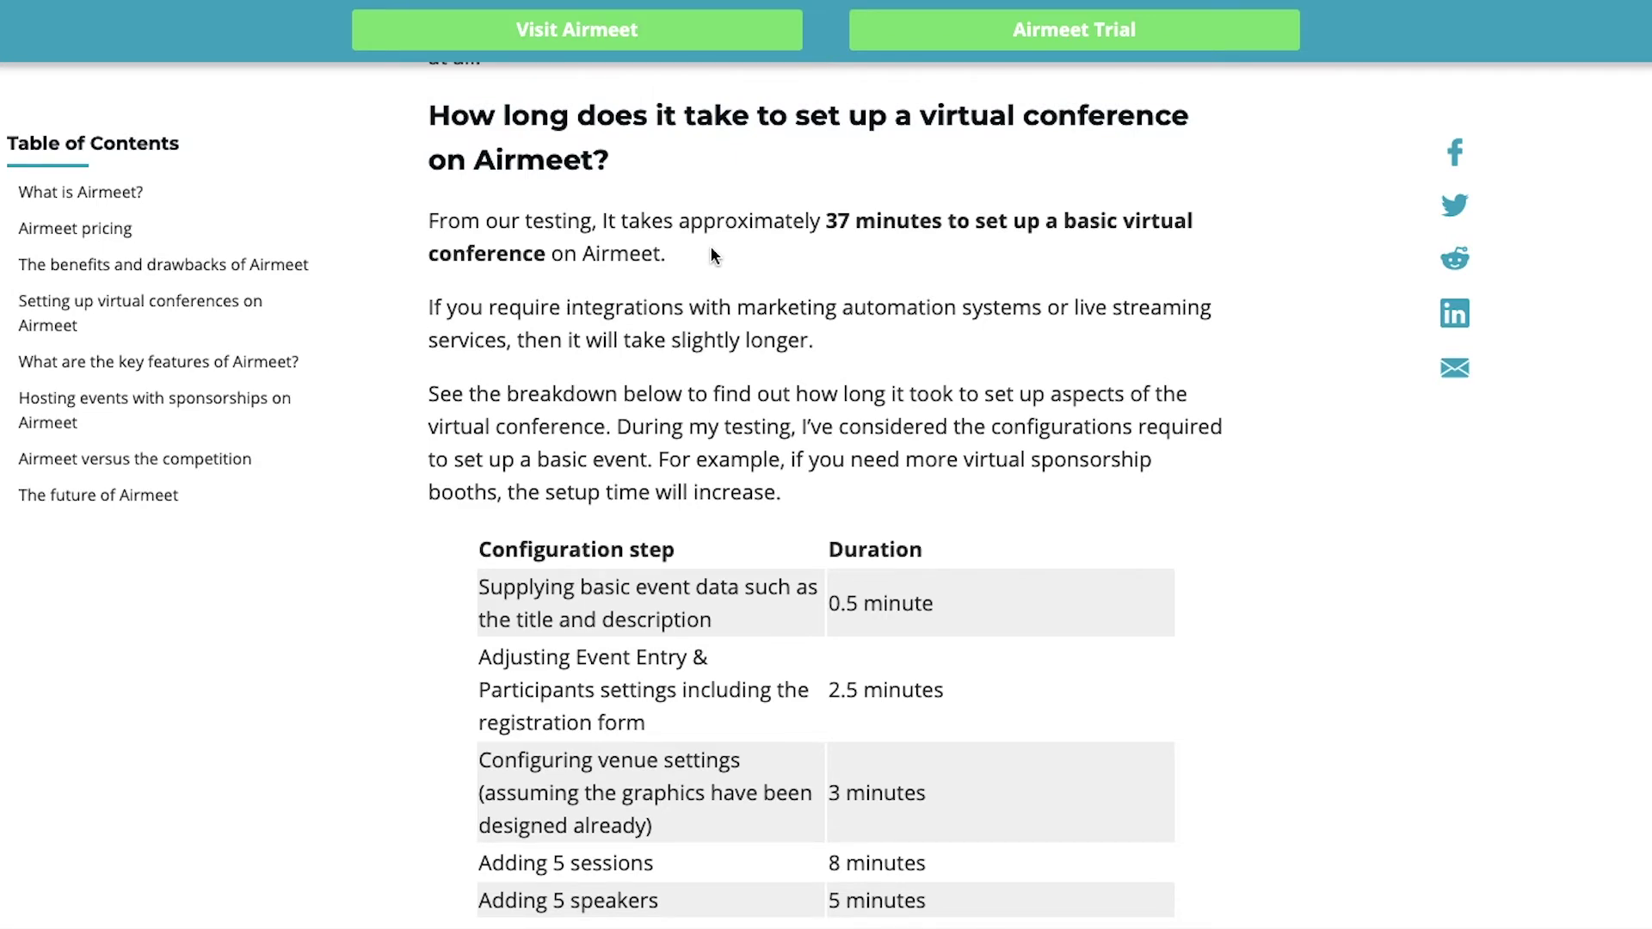
pyautogui.scroll(-4, 711, 249)
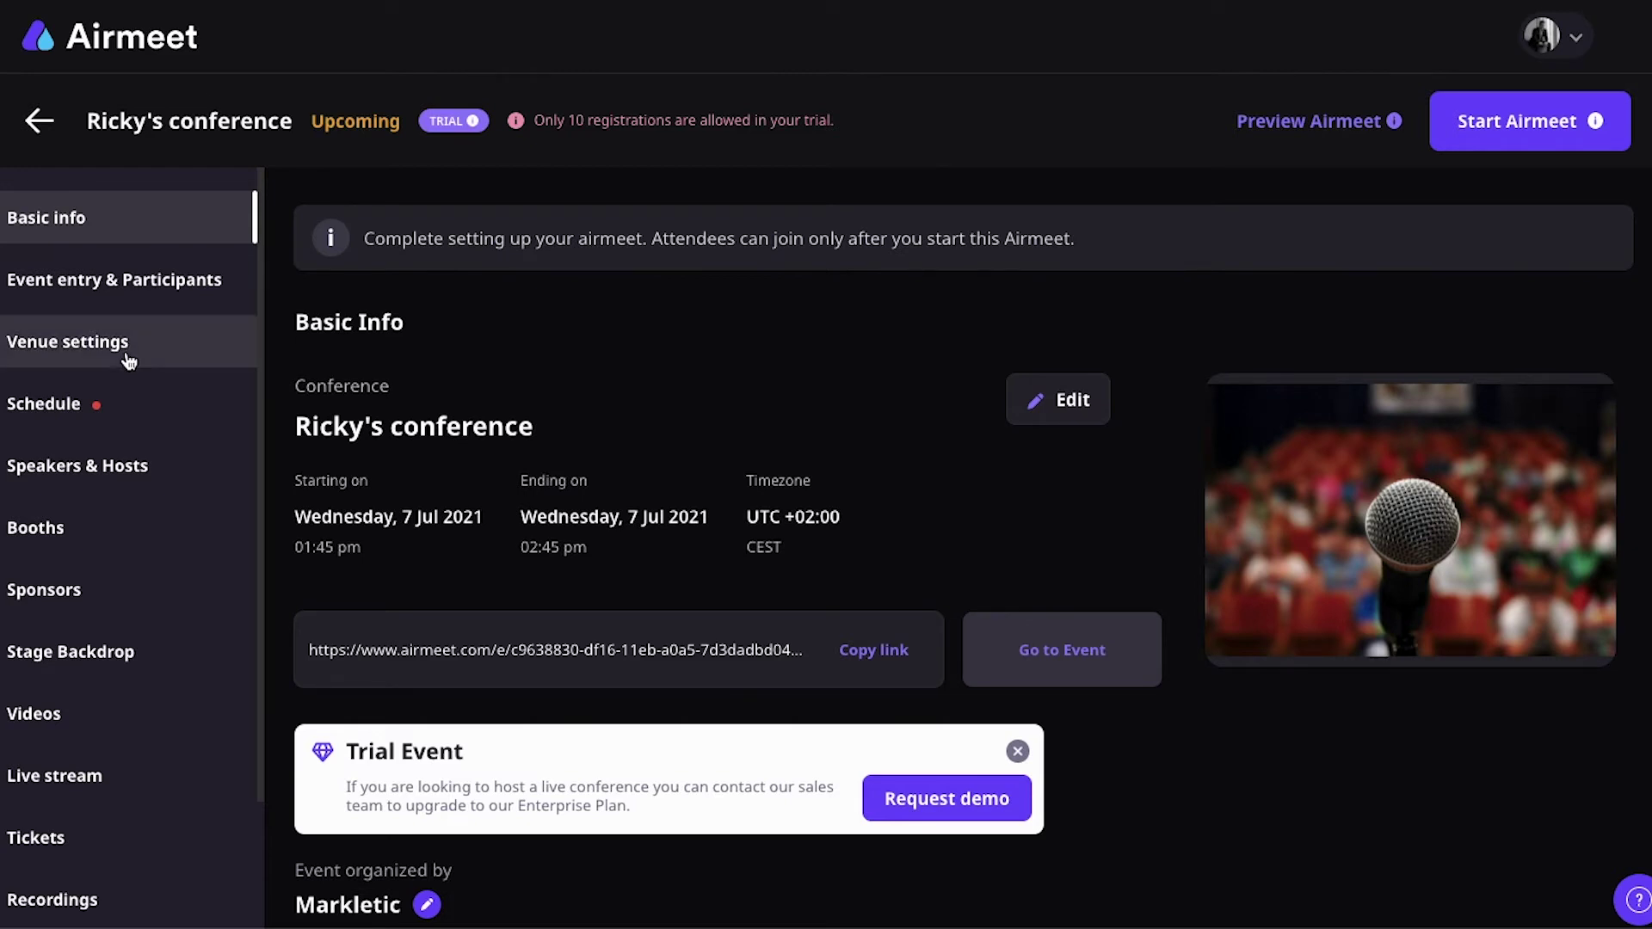
# Step: Preview the default registration form under Event entry & Participants, then go to Venue settings
pyautogui.scroll(-3, 129, 362)
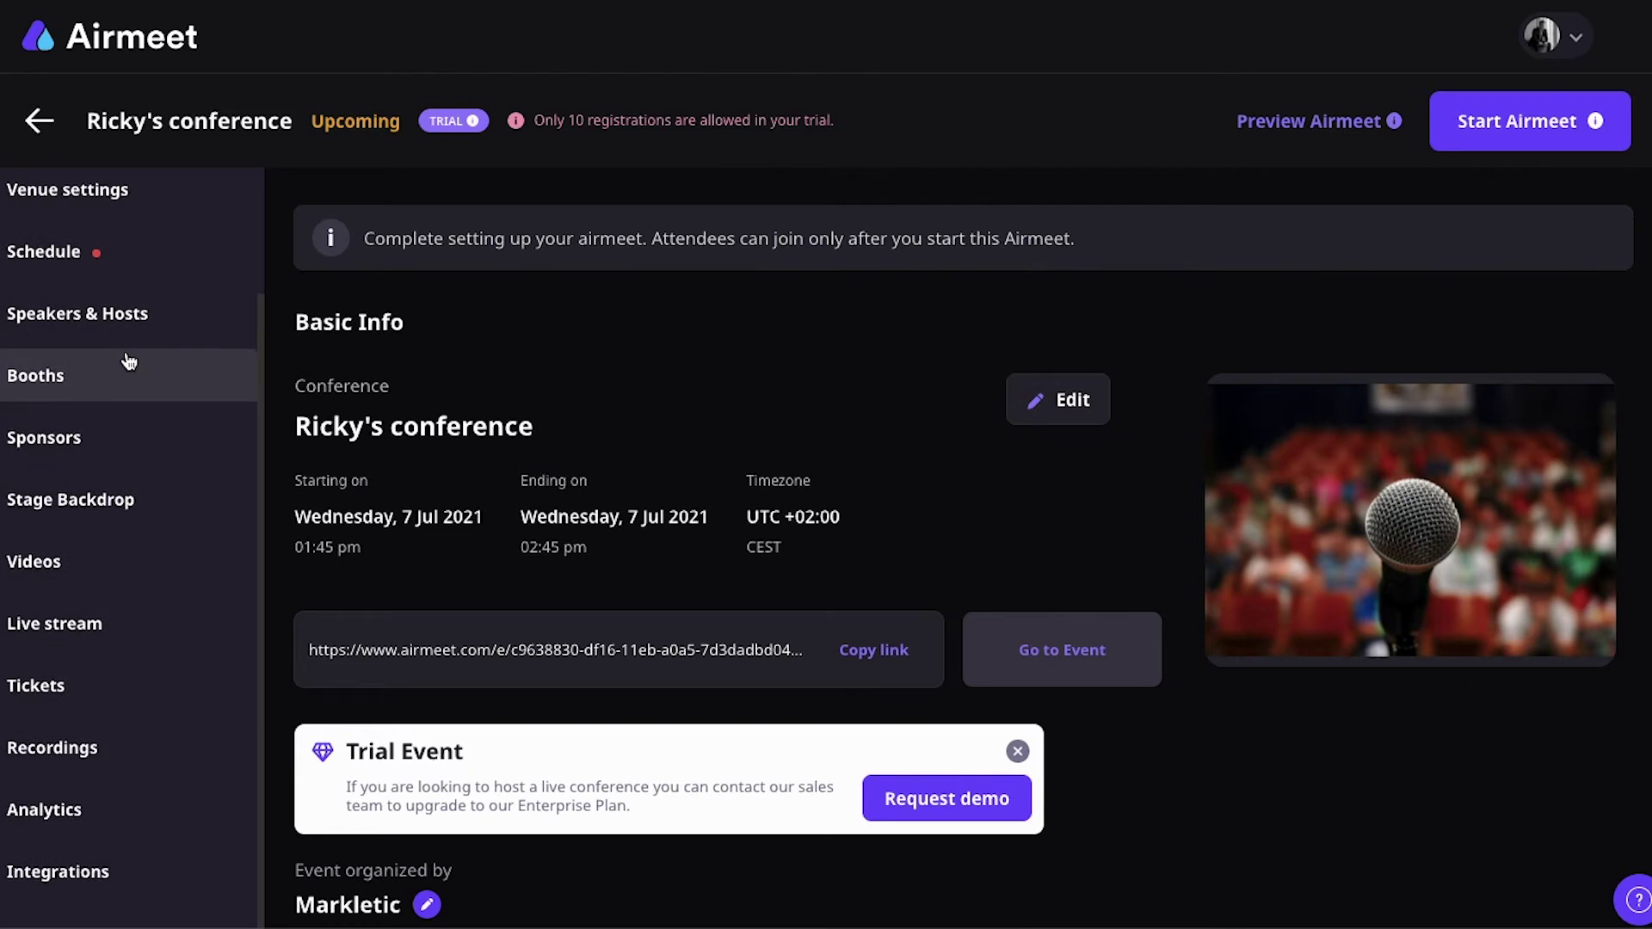
pyautogui.scroll(3, 129, 362)
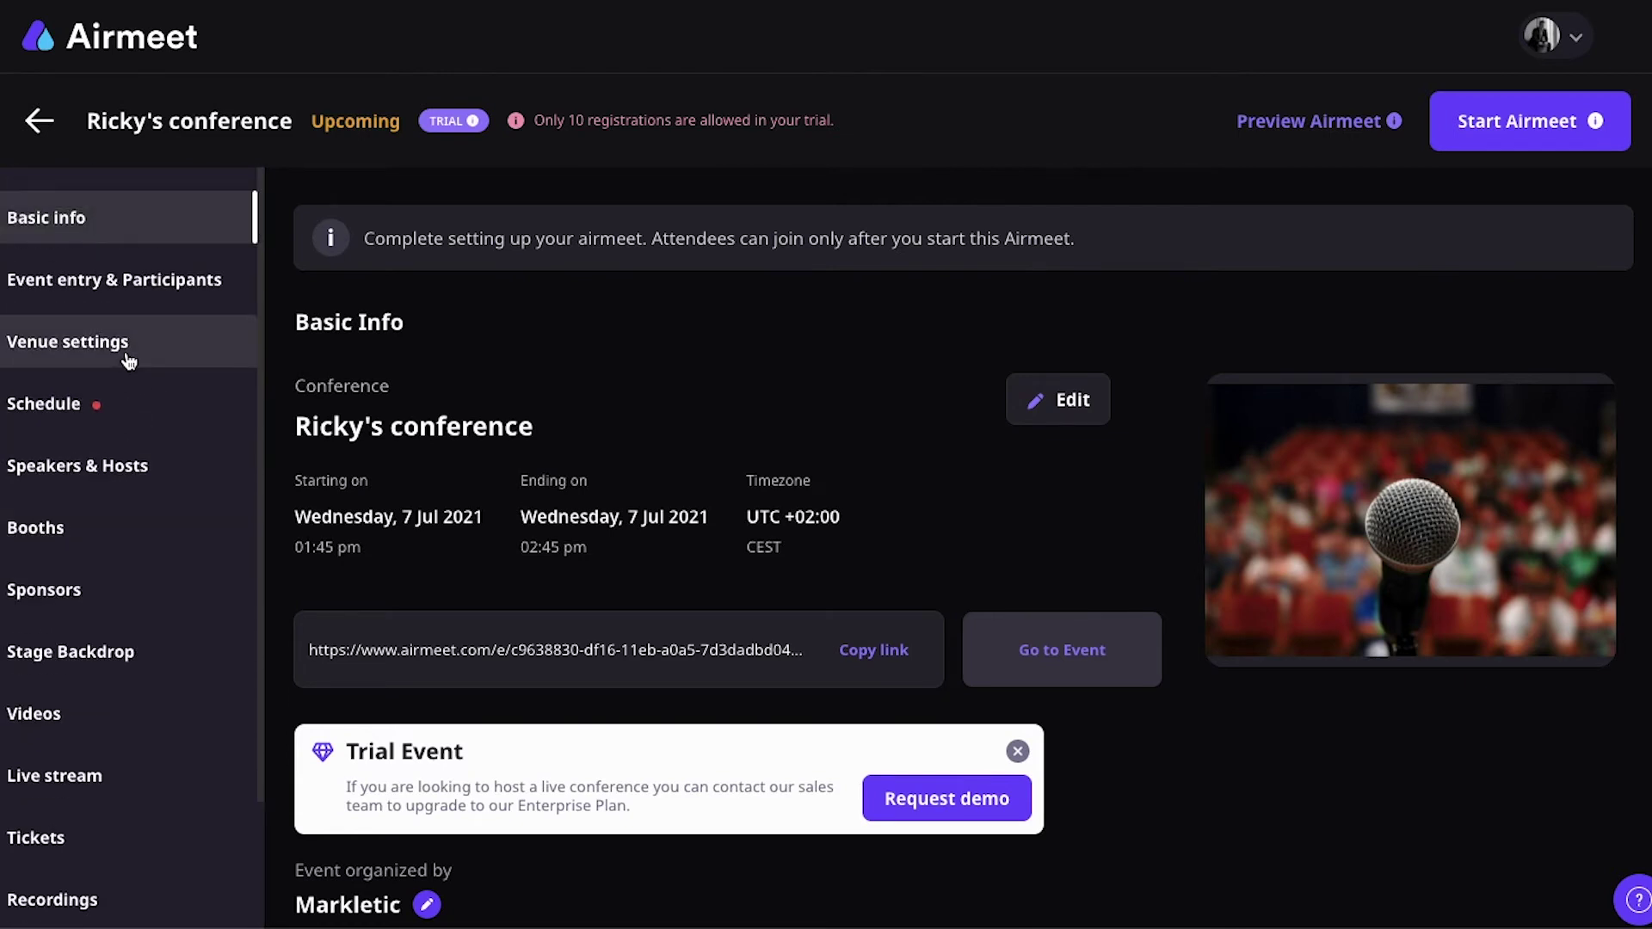
pyautogui.click(84, 305)
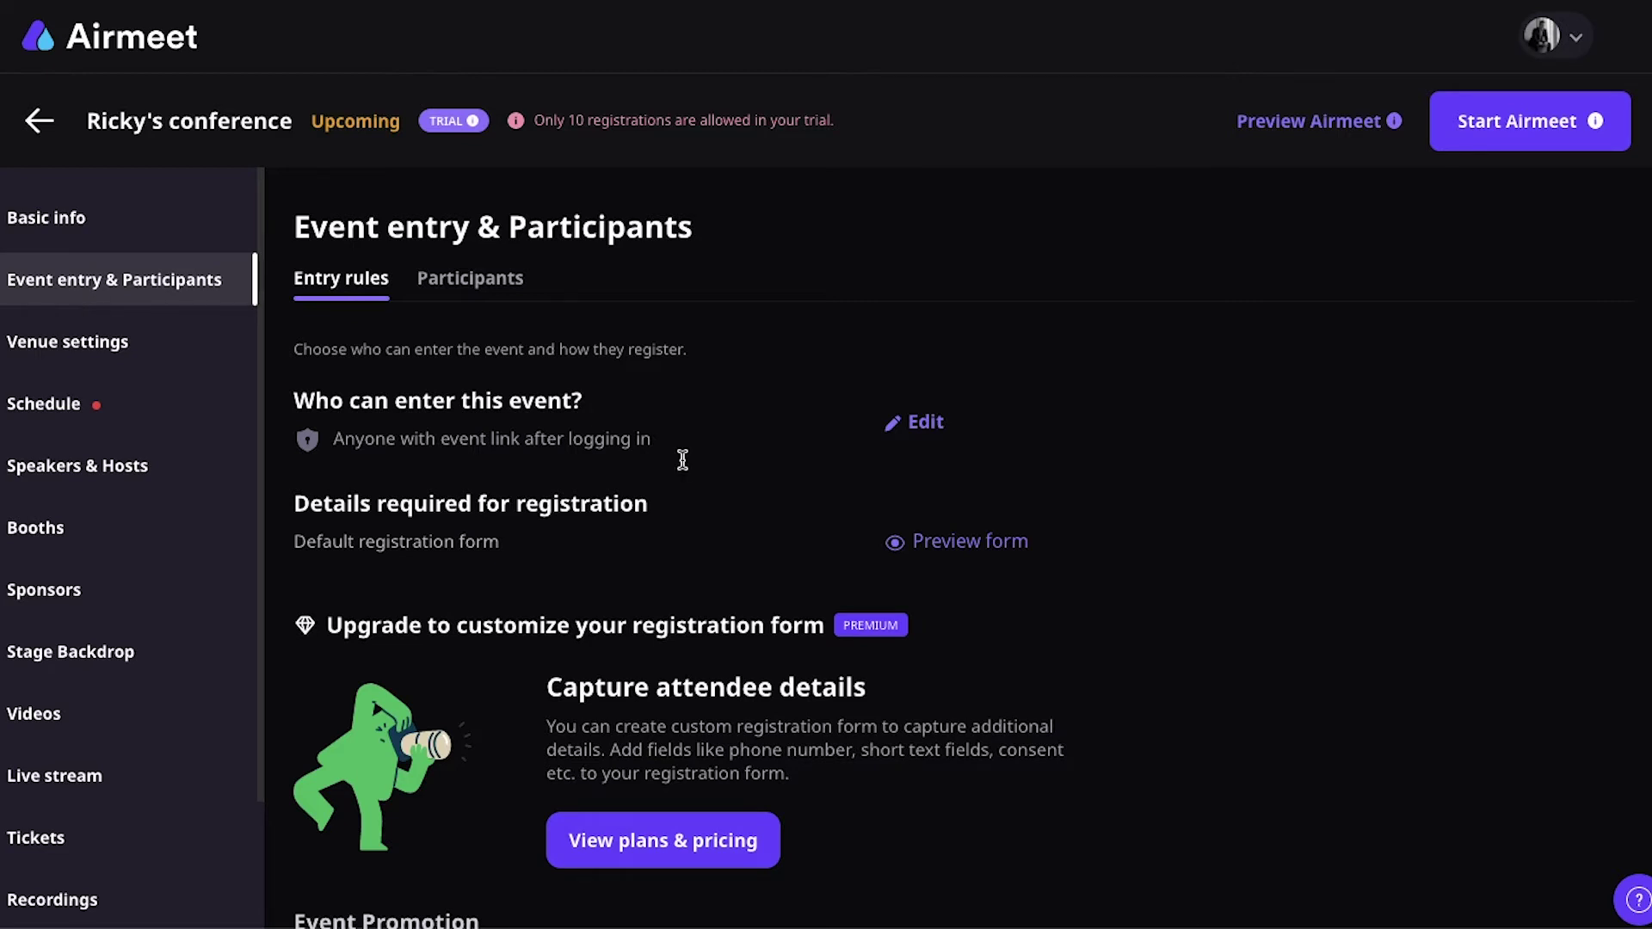
pyautogui.click(963, 551)
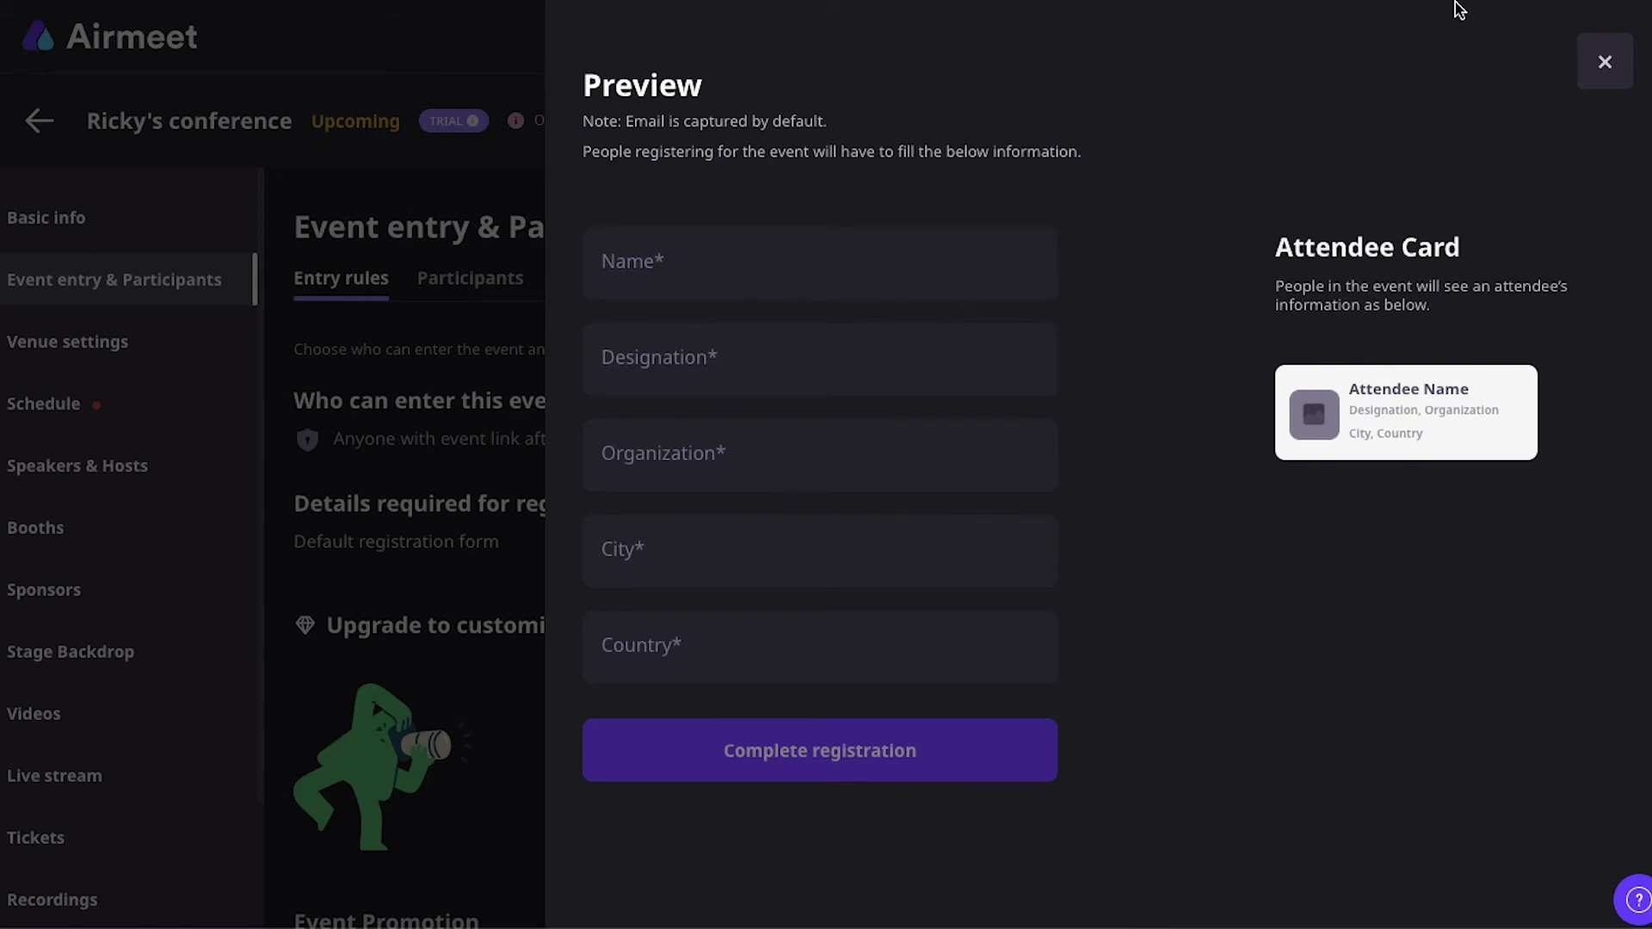
pyautogui.click(1610, 76)
pyautogui.click(128, 353)
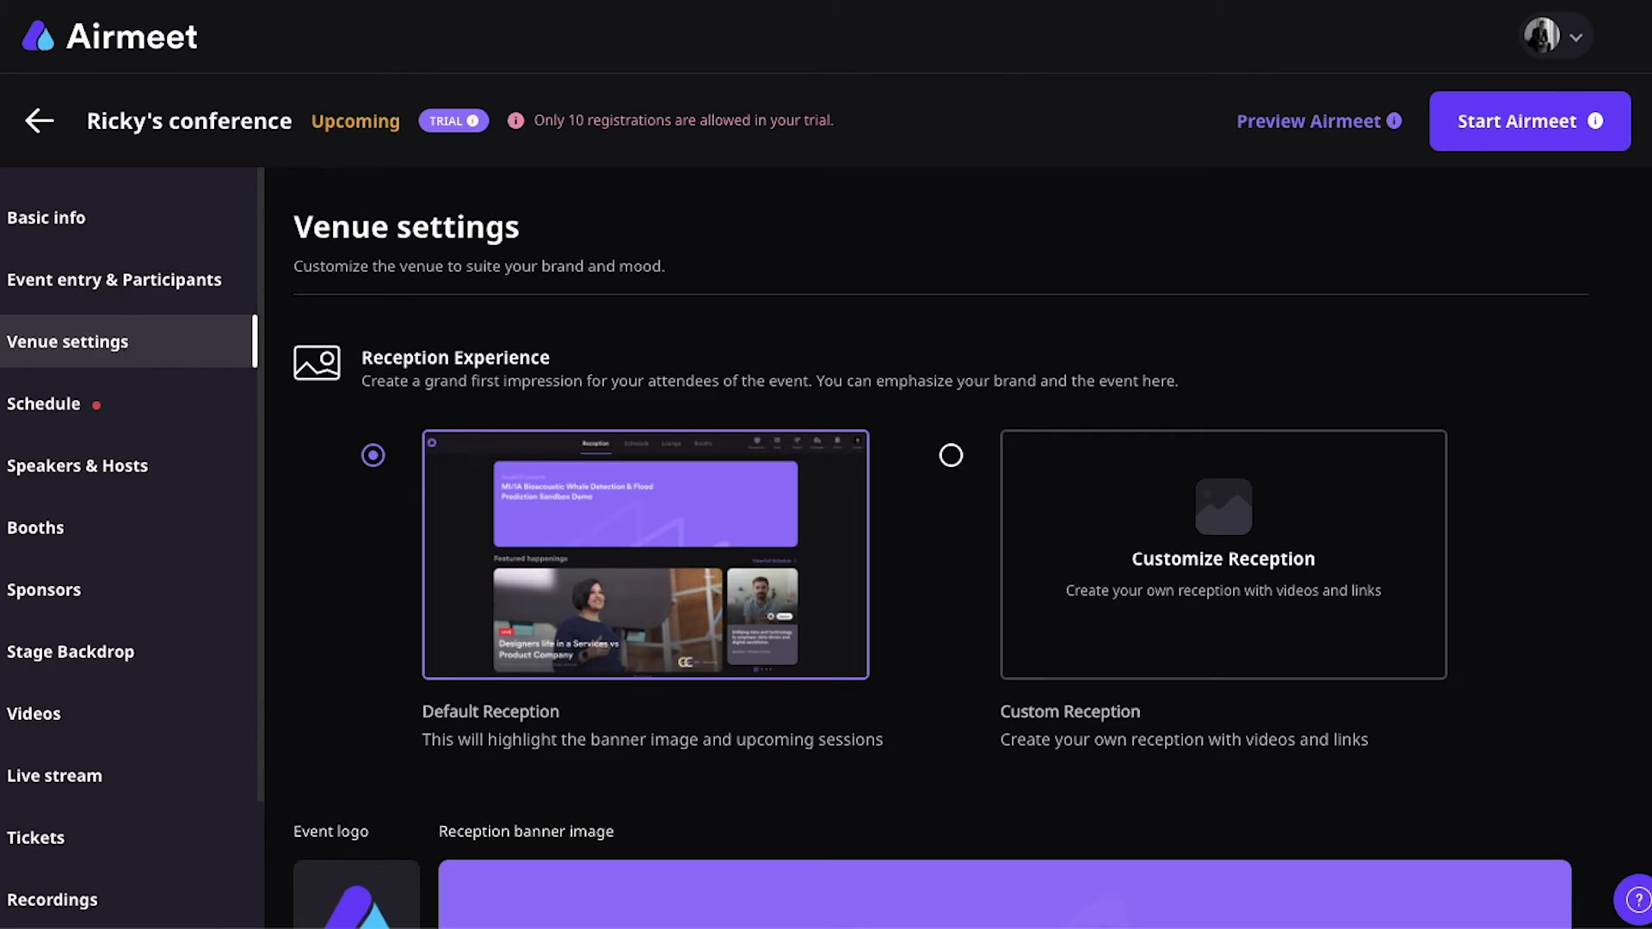
# Step: Compare with the demo event's Reception, then view the conference Schedule's 30-minute Welcome Session
pyautogui.click(448, 2)
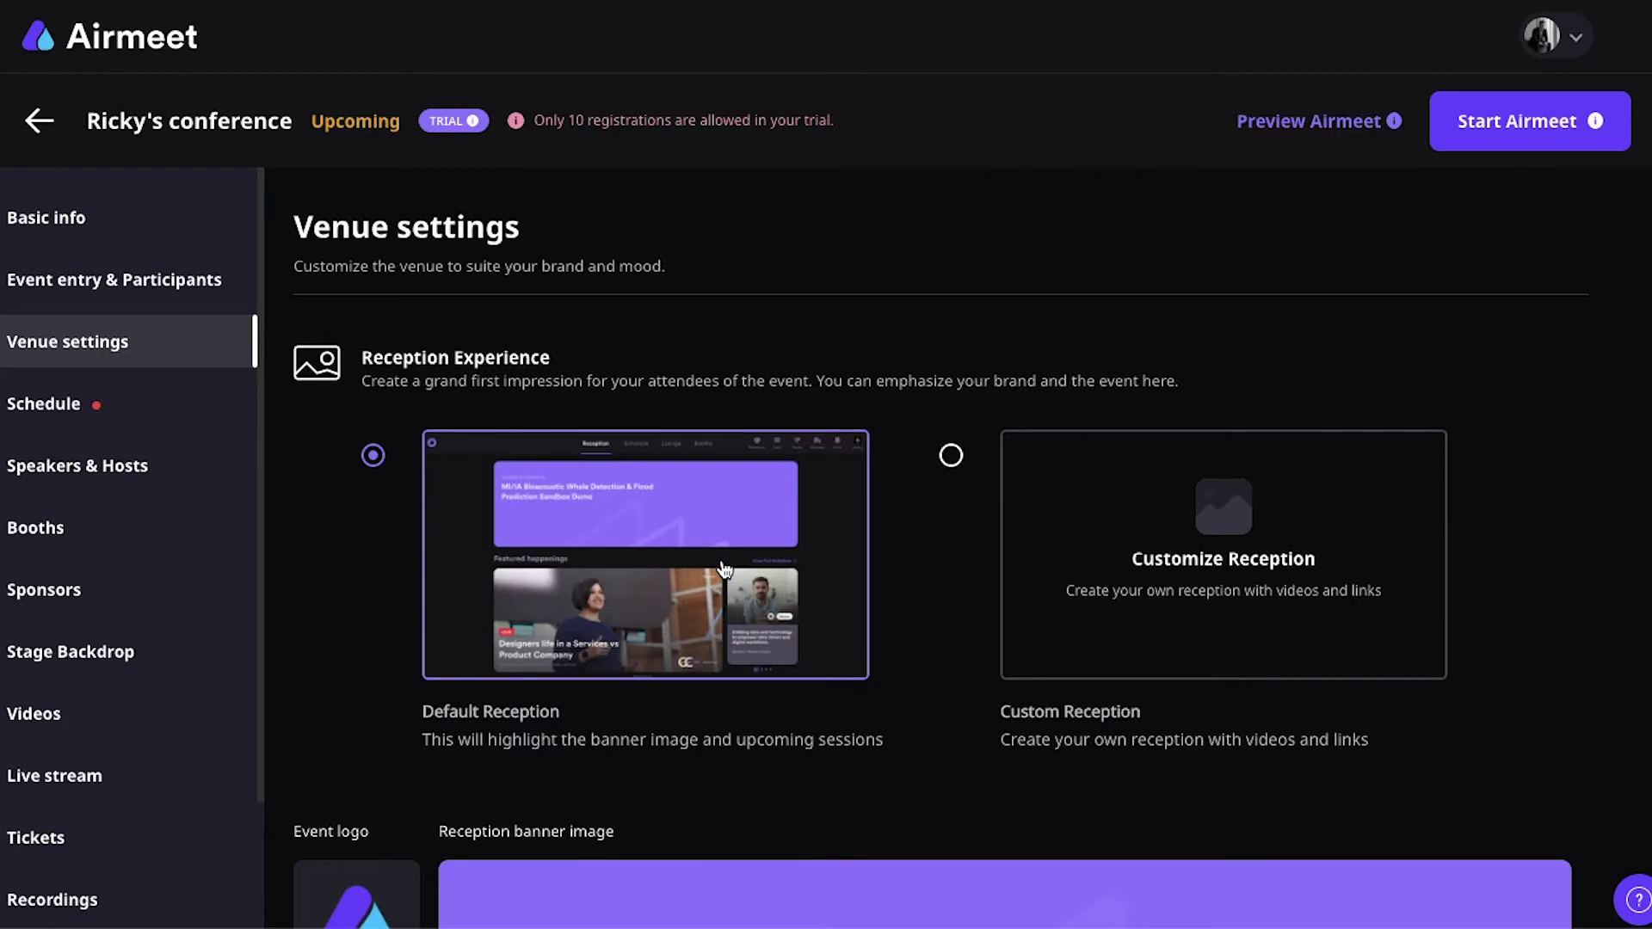
pyautogui.scroll(-5, 725, 570)
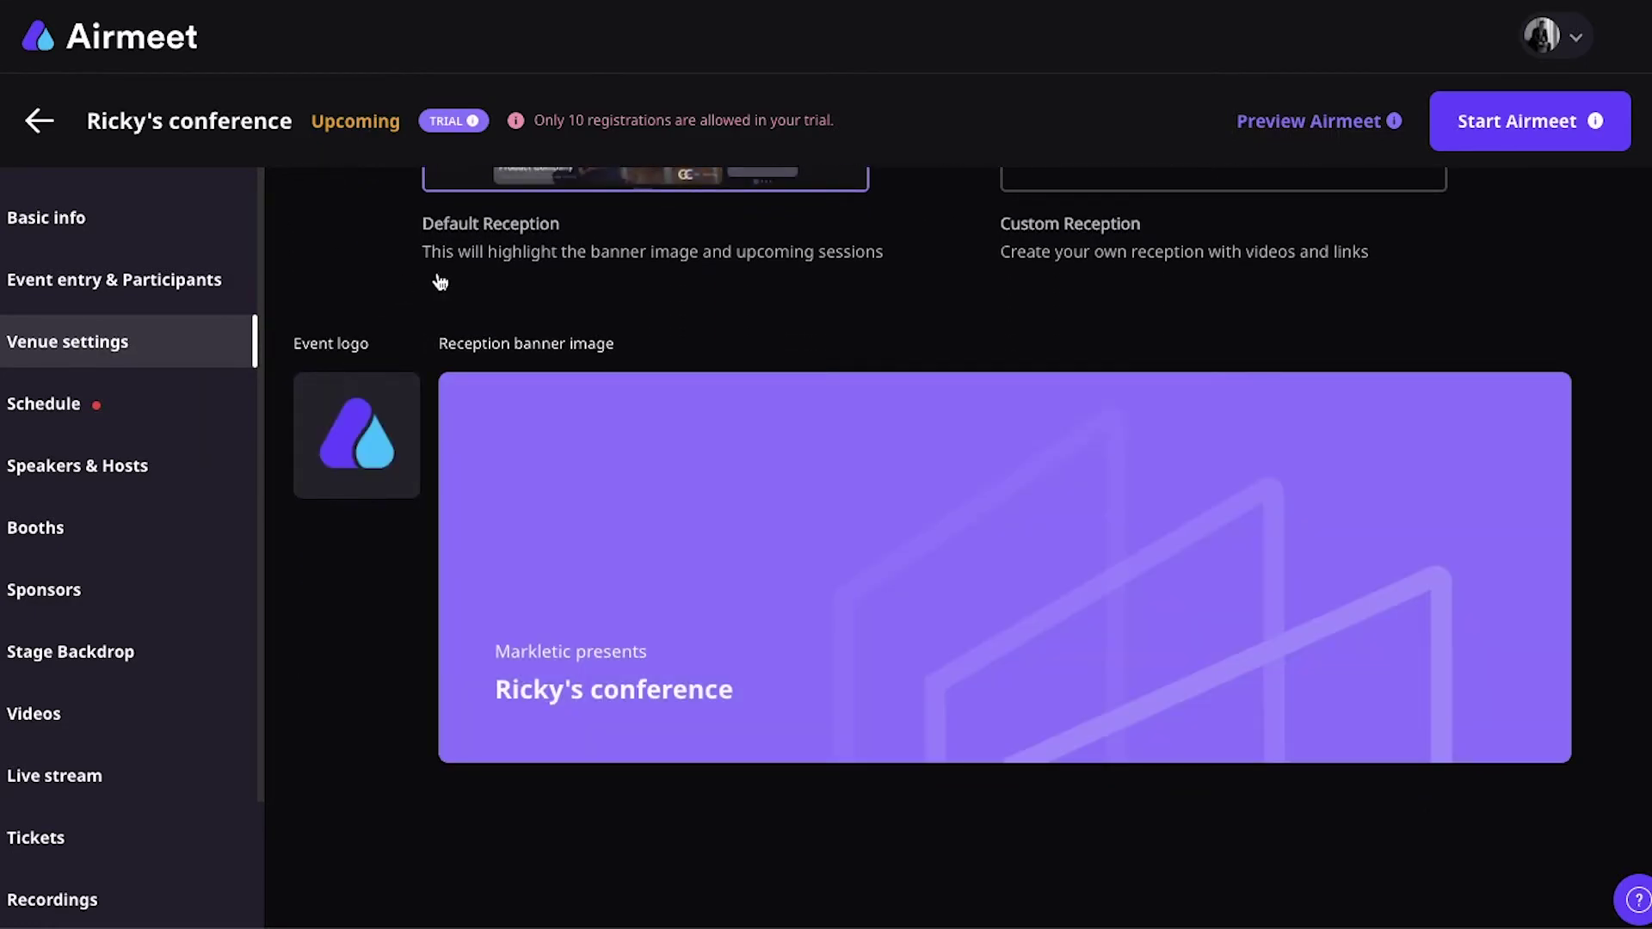
pyautogui.moveTo(453, 428)
pyautogui.scroll(-1, 453, 427)
pyautogui.scroll(6, 455, 428)
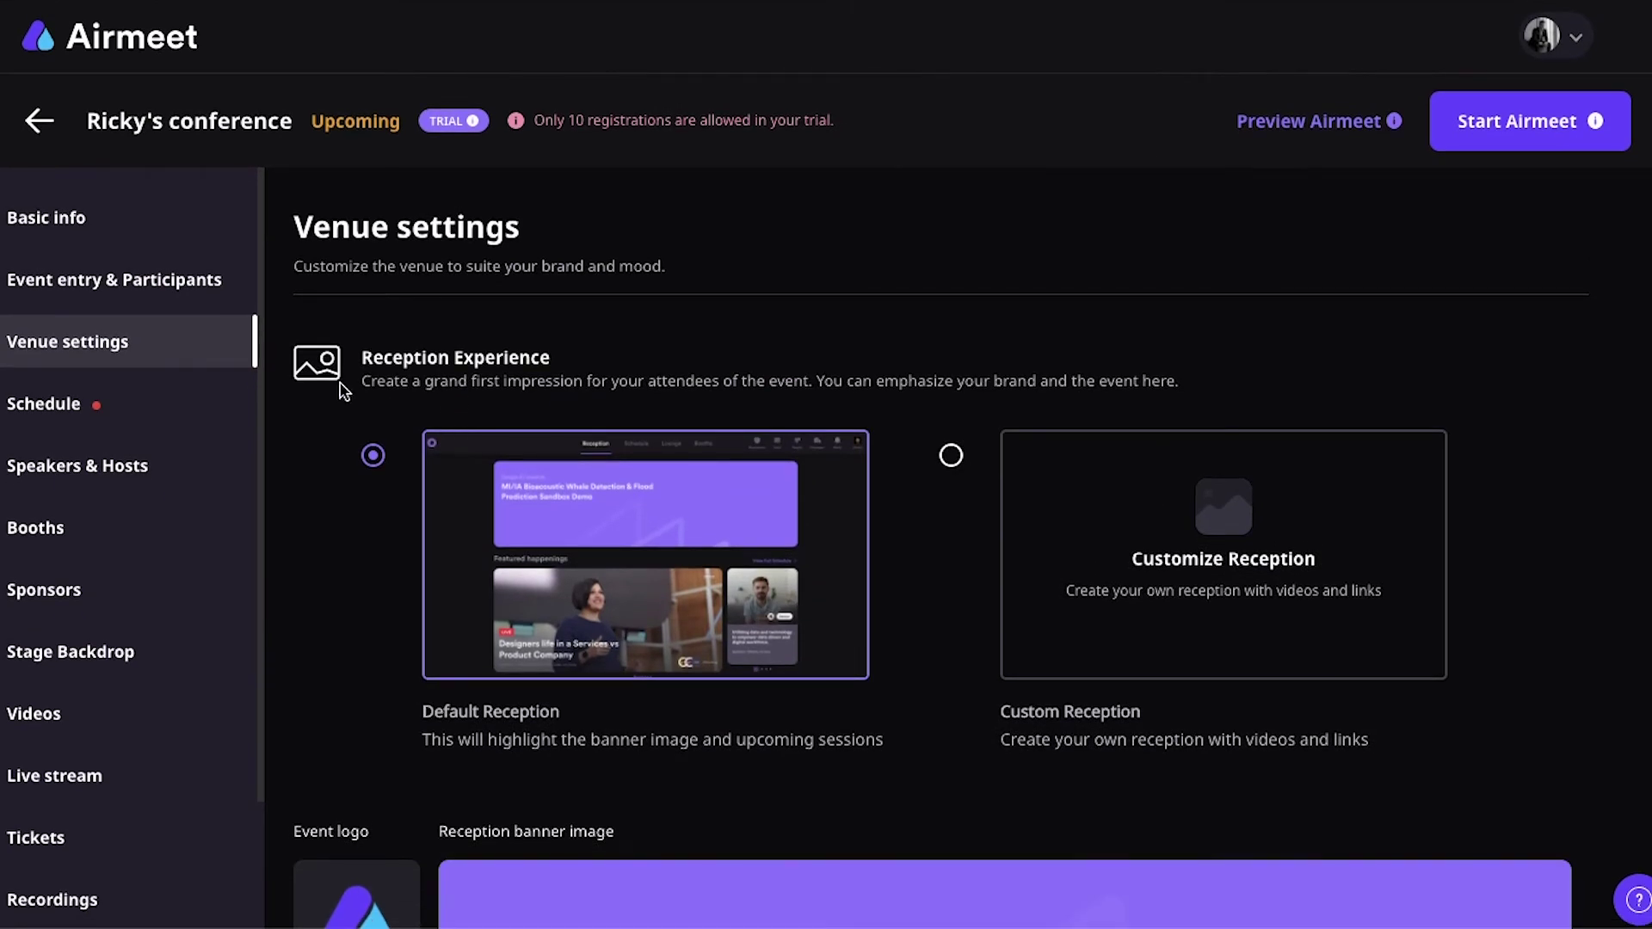
pyautogui.click(154, 391)
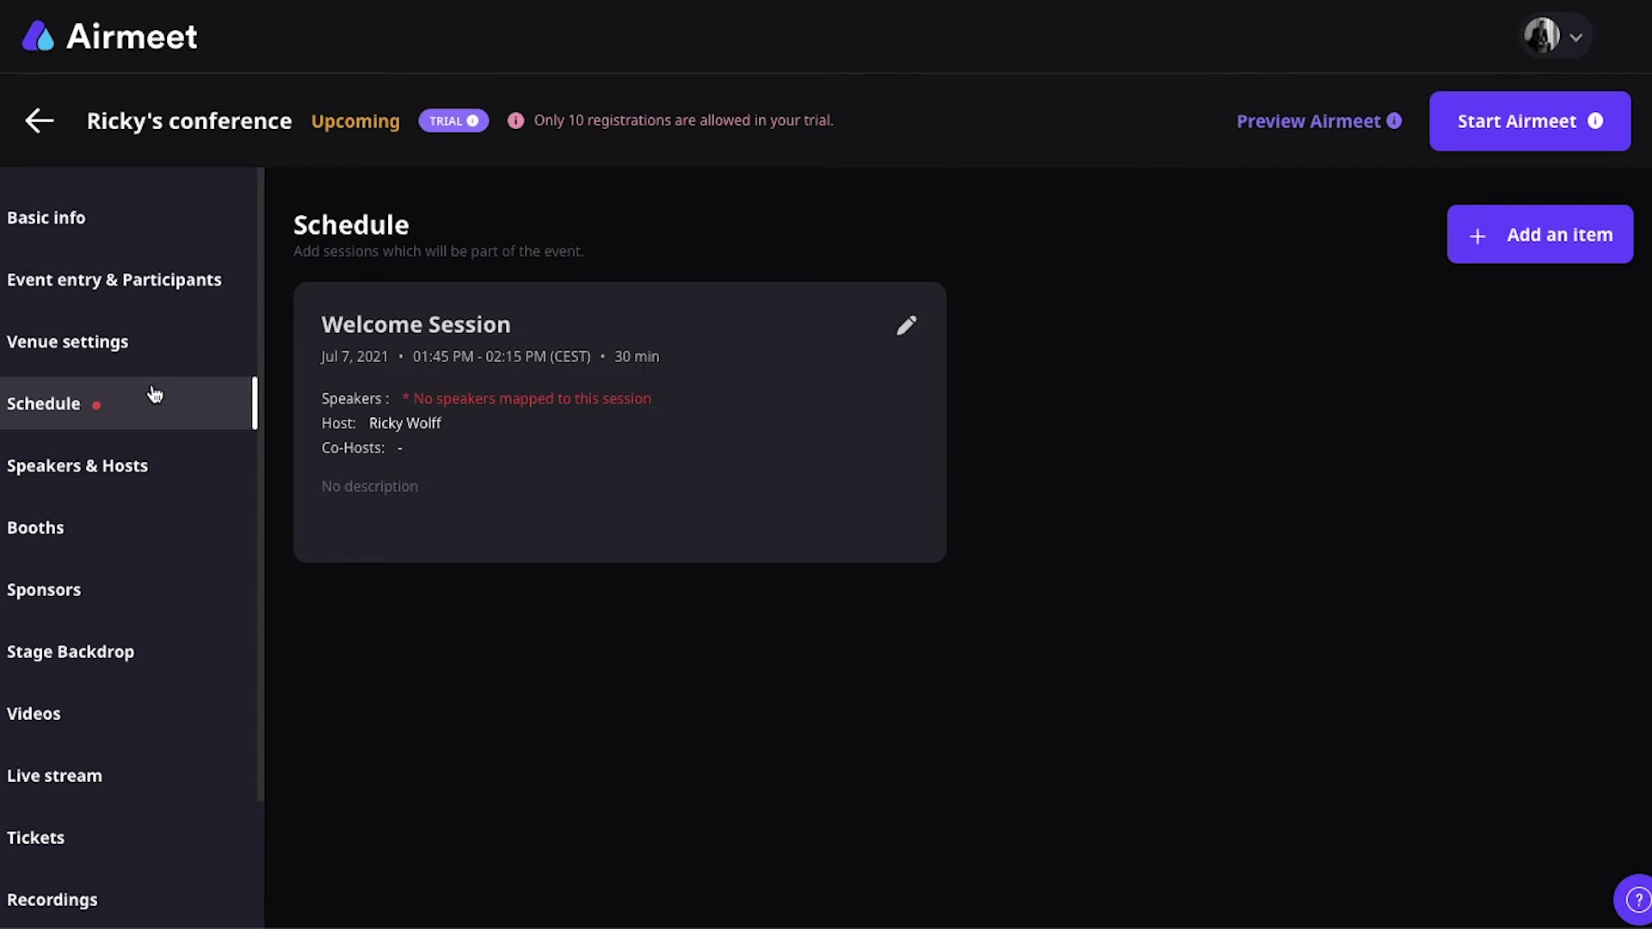
# Step: Discard a started regular-session schedule item and bring up an empty Add Speaker form on Speakers & Hosts
pyautogui.click(1521, 234)
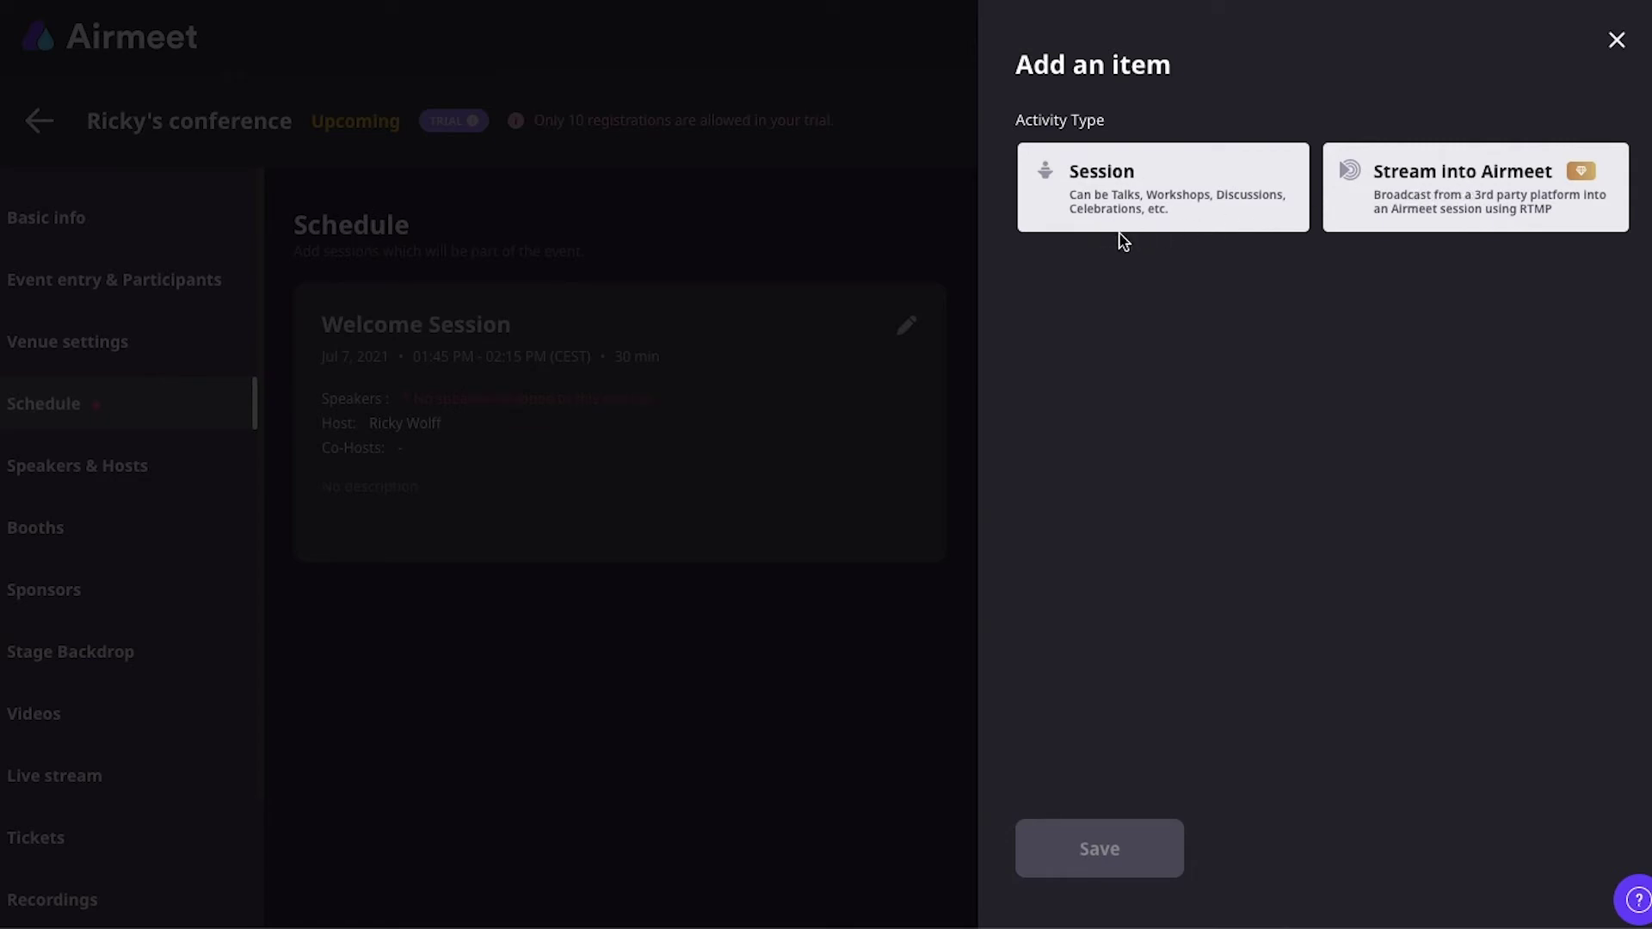
pyautogui.click(1108, 205)
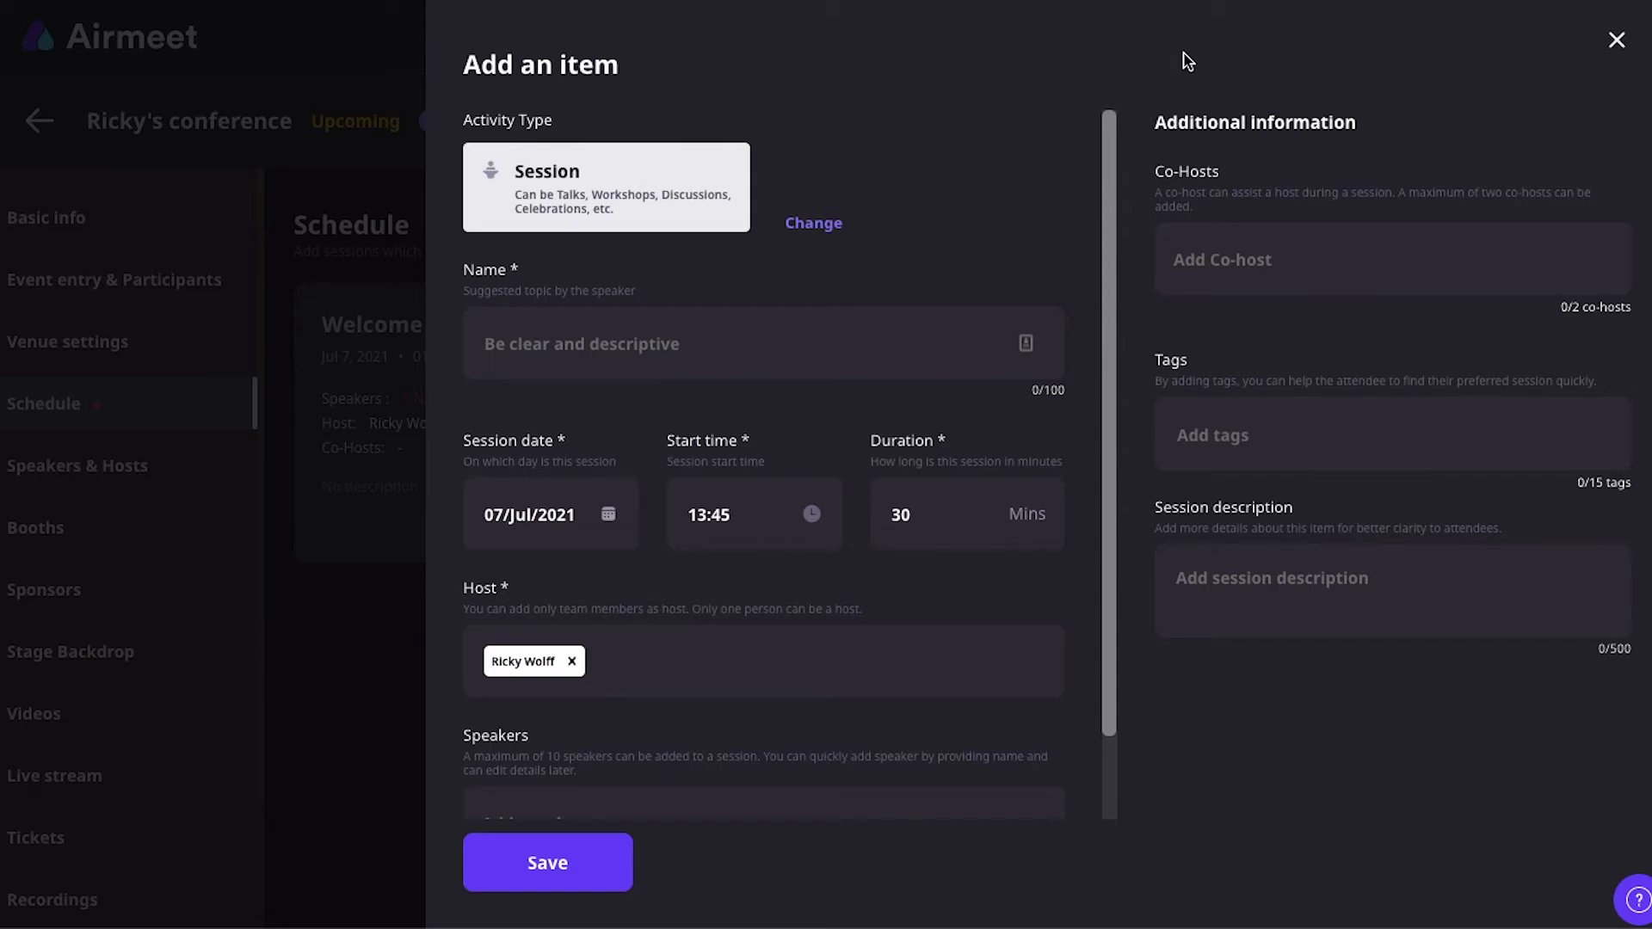
pyautogui.scroll(-2, 772, 478)
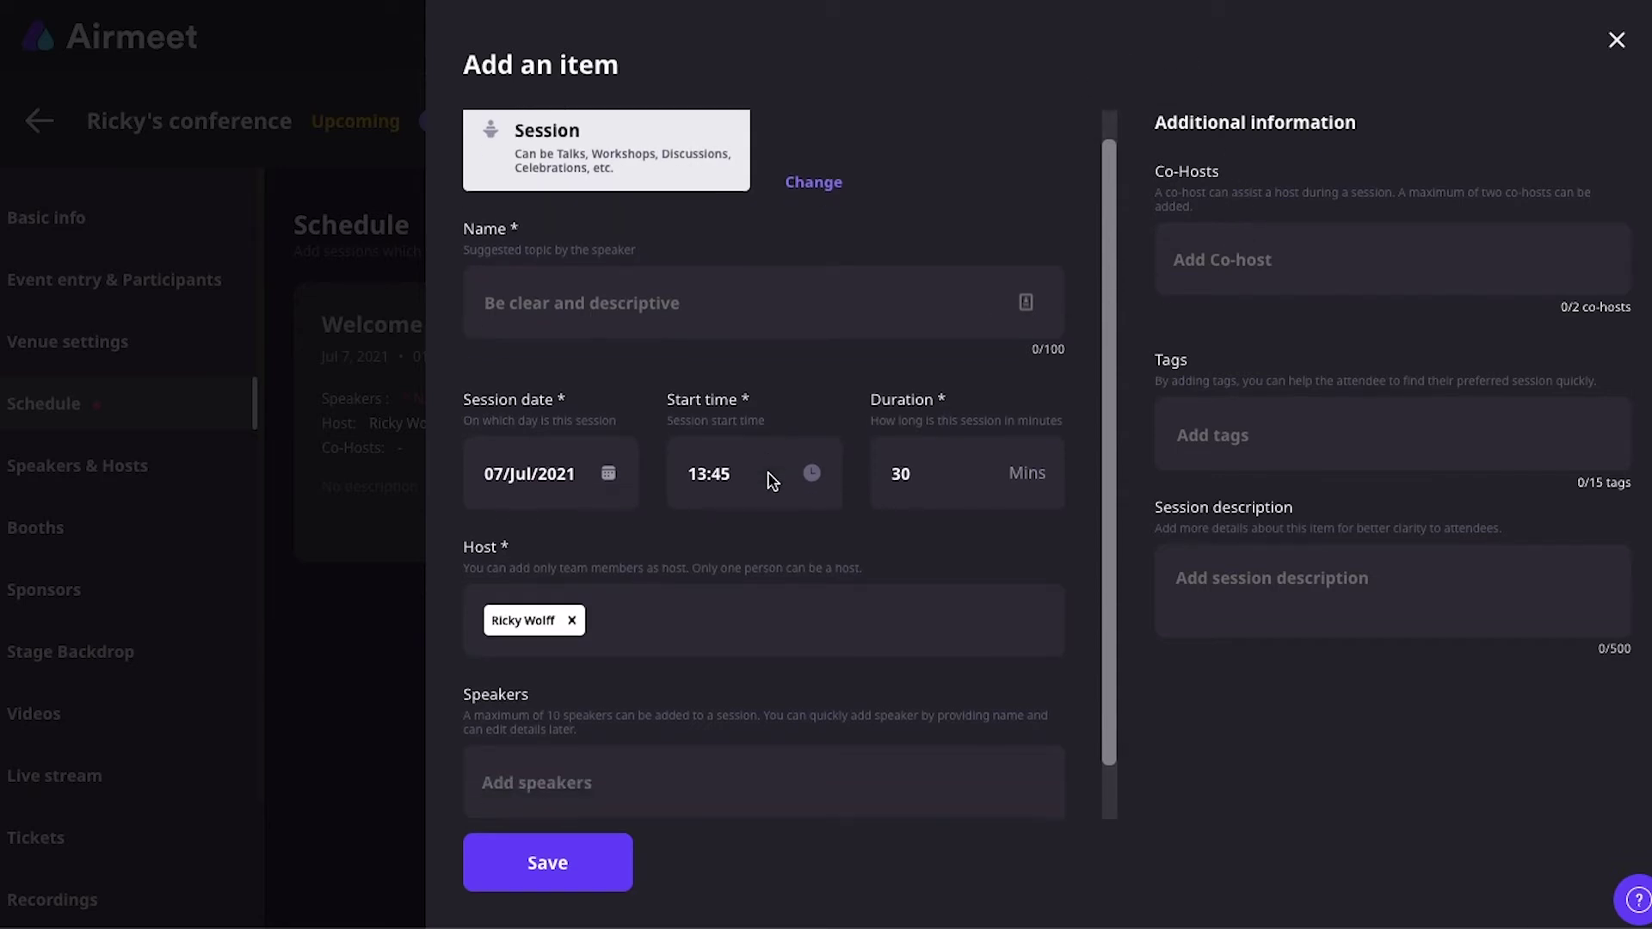
pyautogui.click(162, 441)
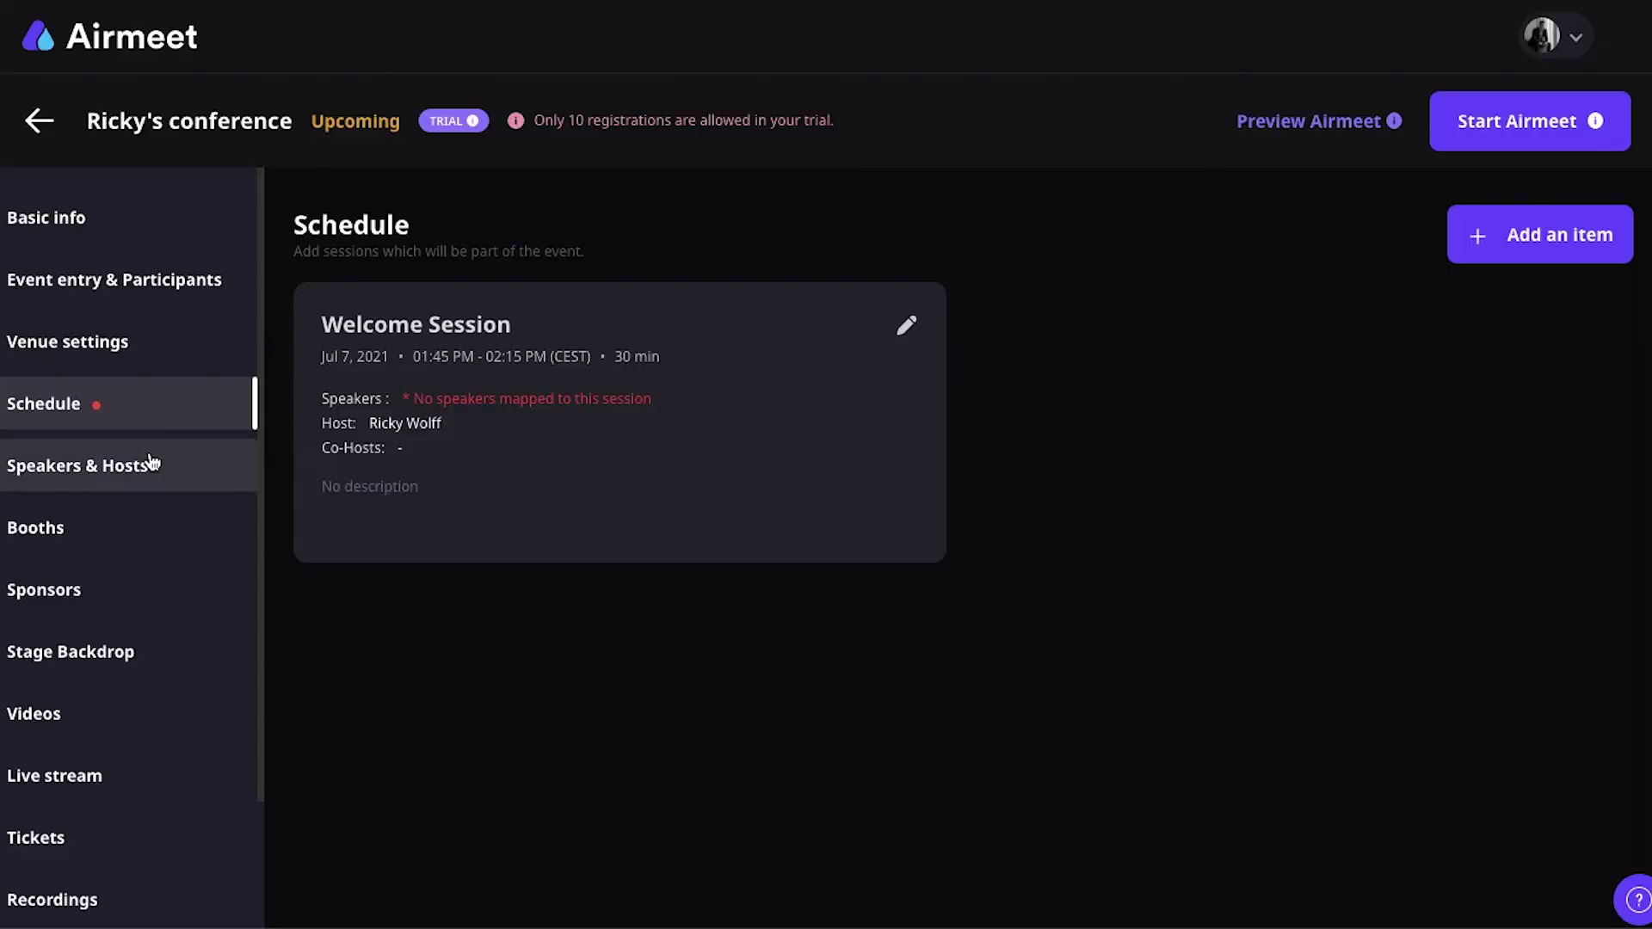
pyautogui.click(244, 464)
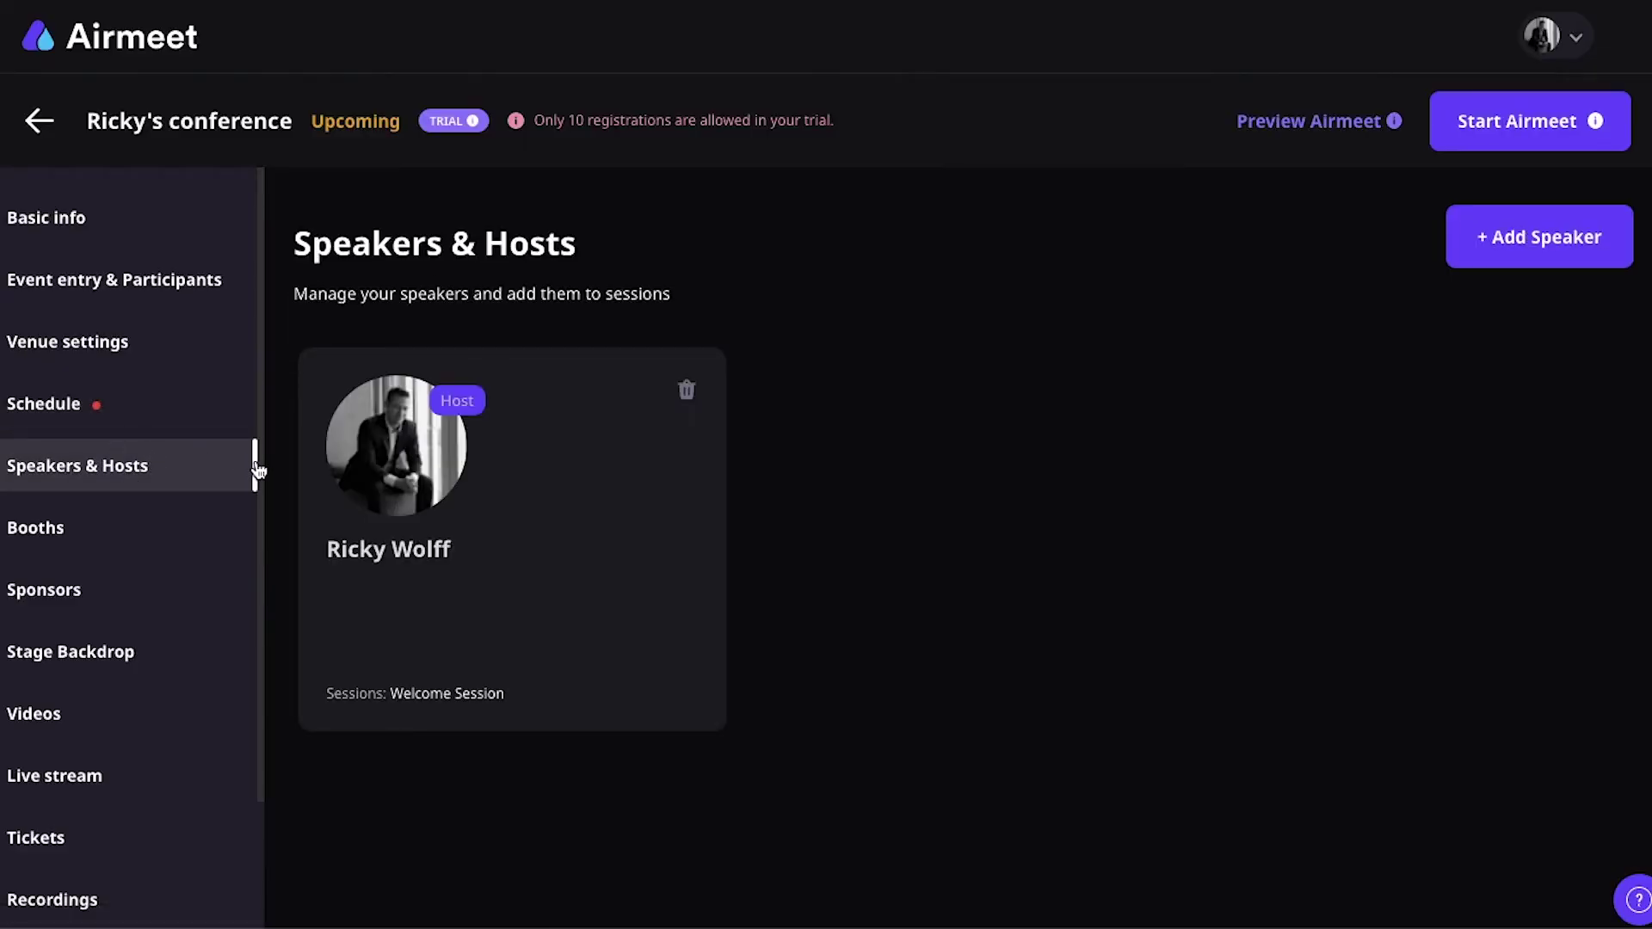
pyautogui.click(1485, 257)
pyautogui.scroll(-2, 743, 292)
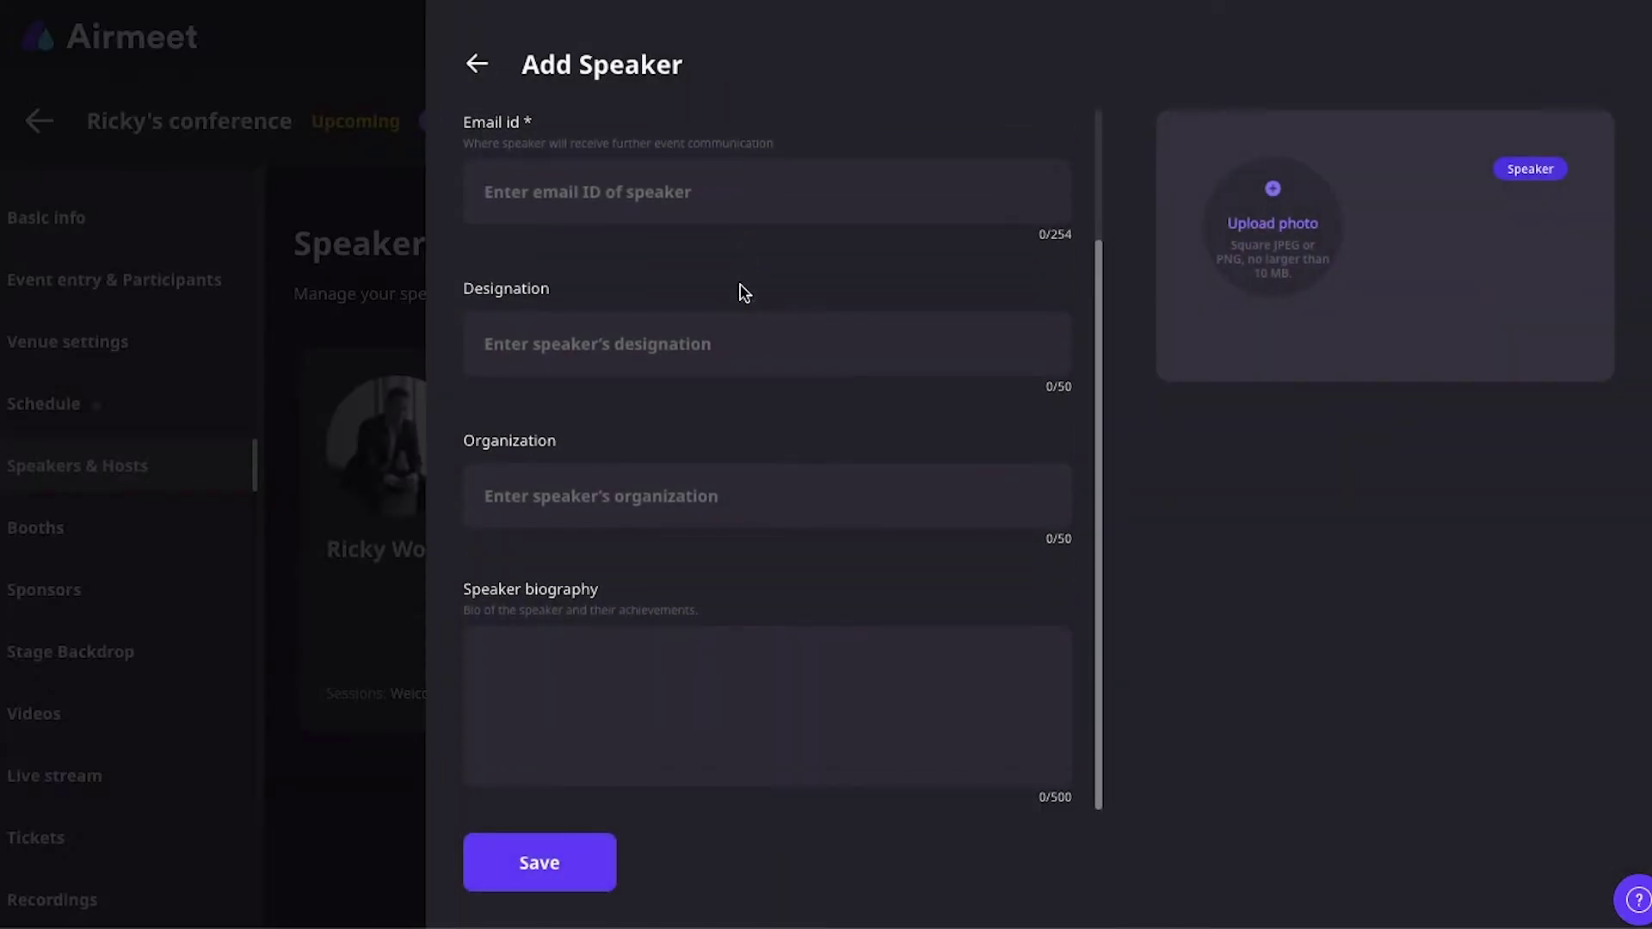
pyautogui.click(157, 463)
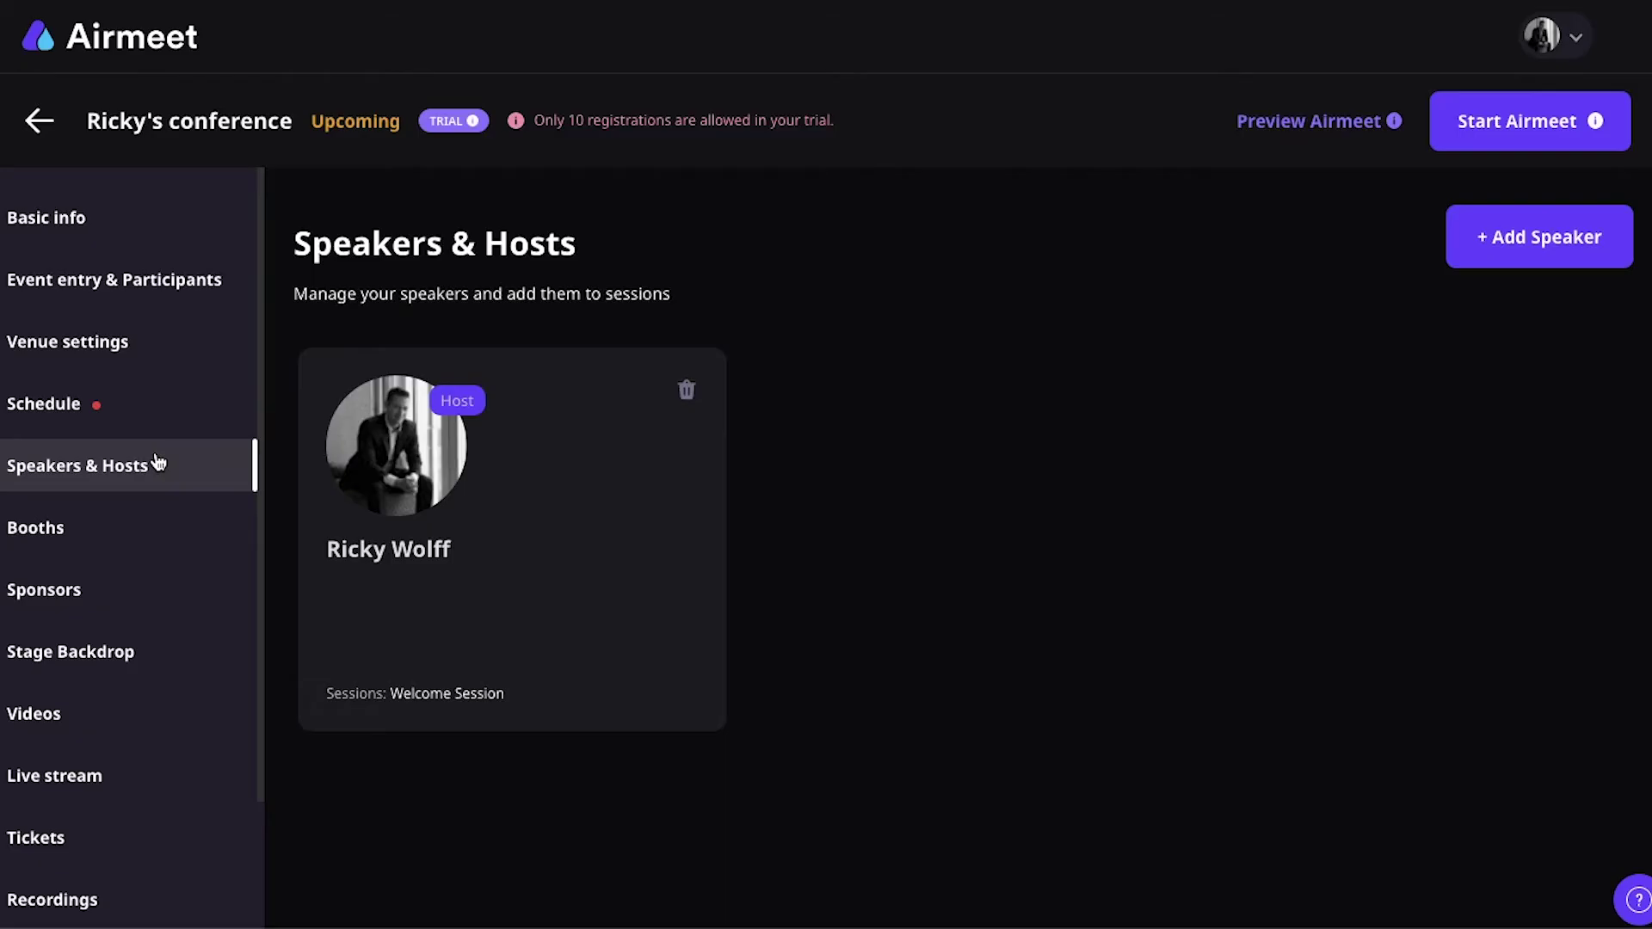
# Step: On the Booths page, create a booth named Markletic with one exhibitor's e-mail address
pyautogui.click(122, 515)
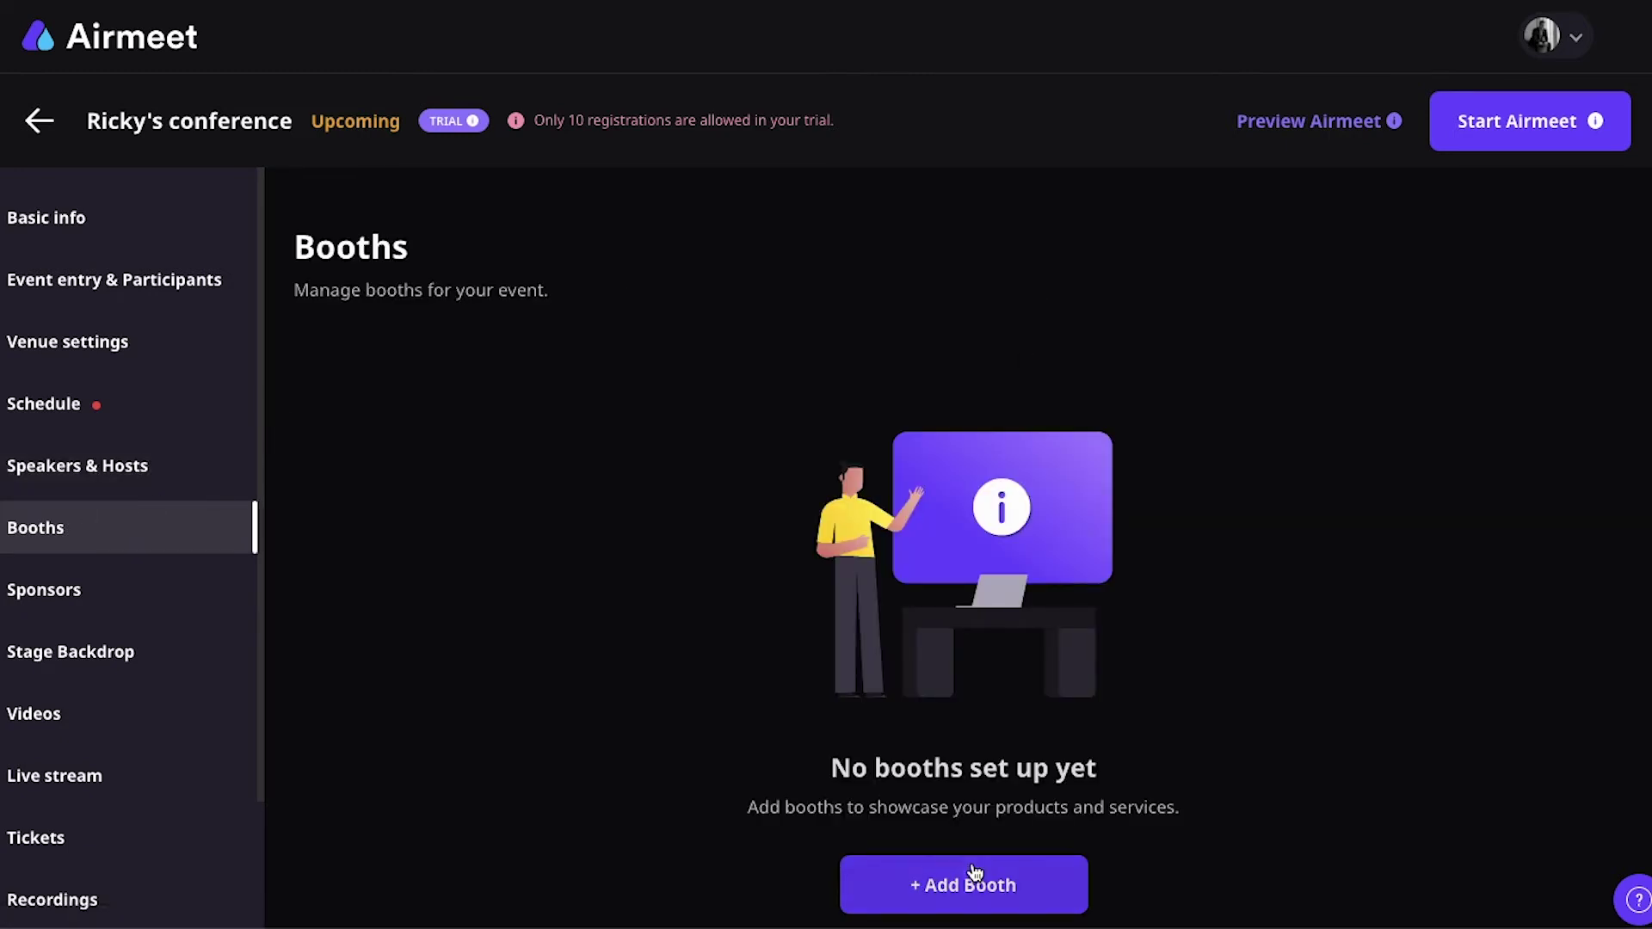
pyautogui.click(971, 885)
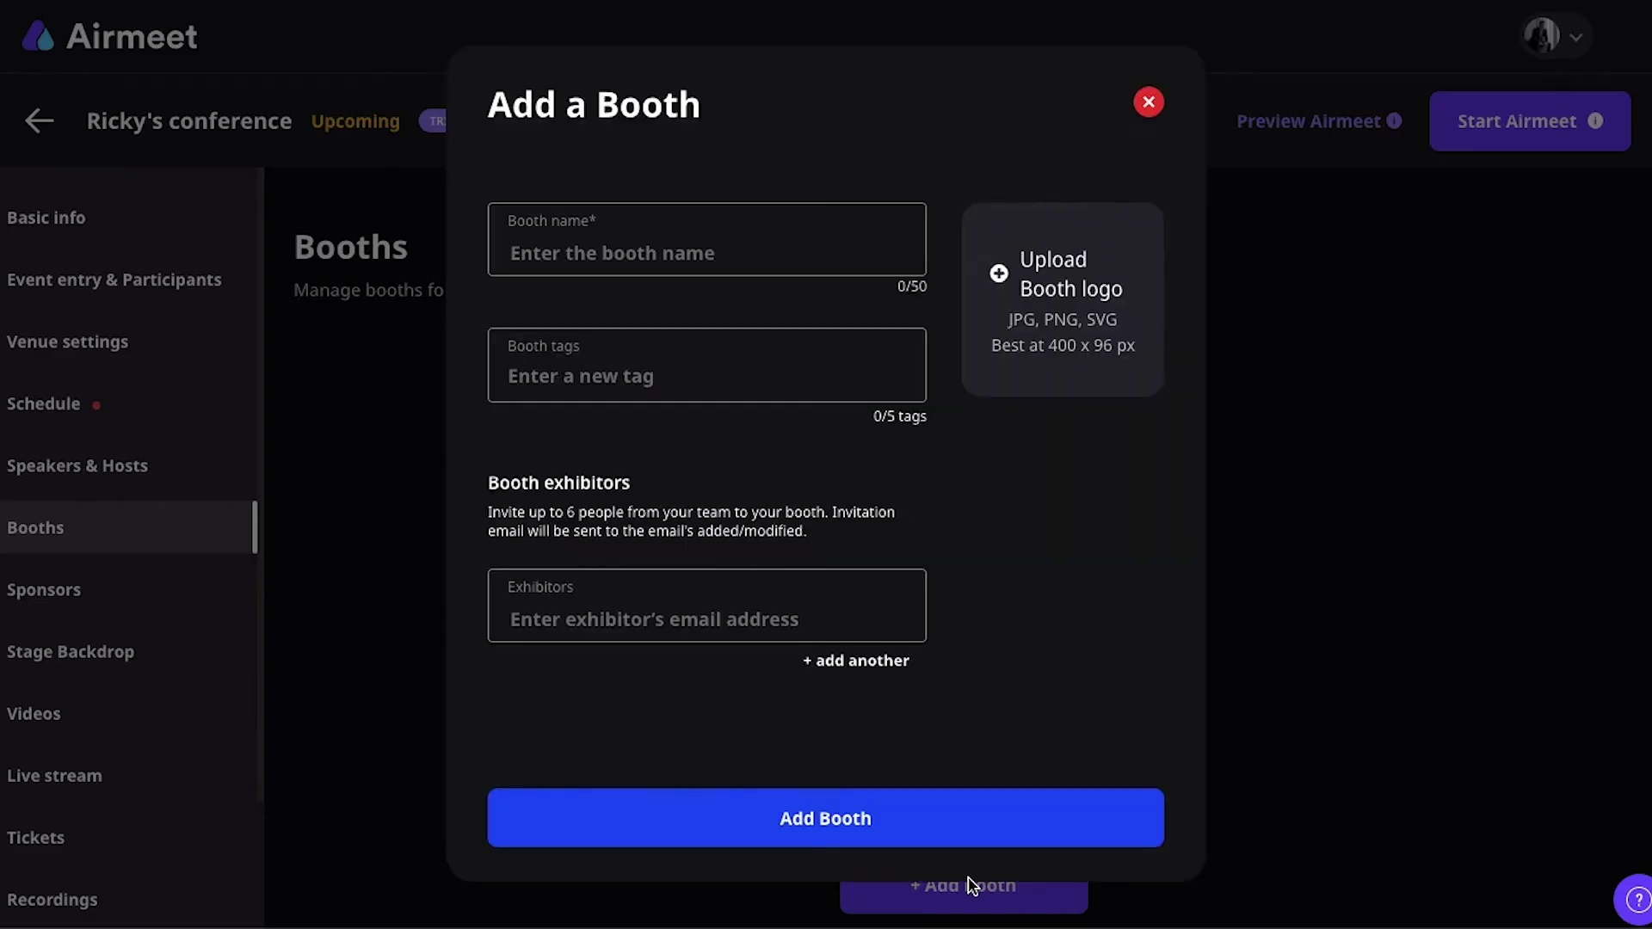
pyautogui.click(708, 256)
pyautogui.write('Markletic')
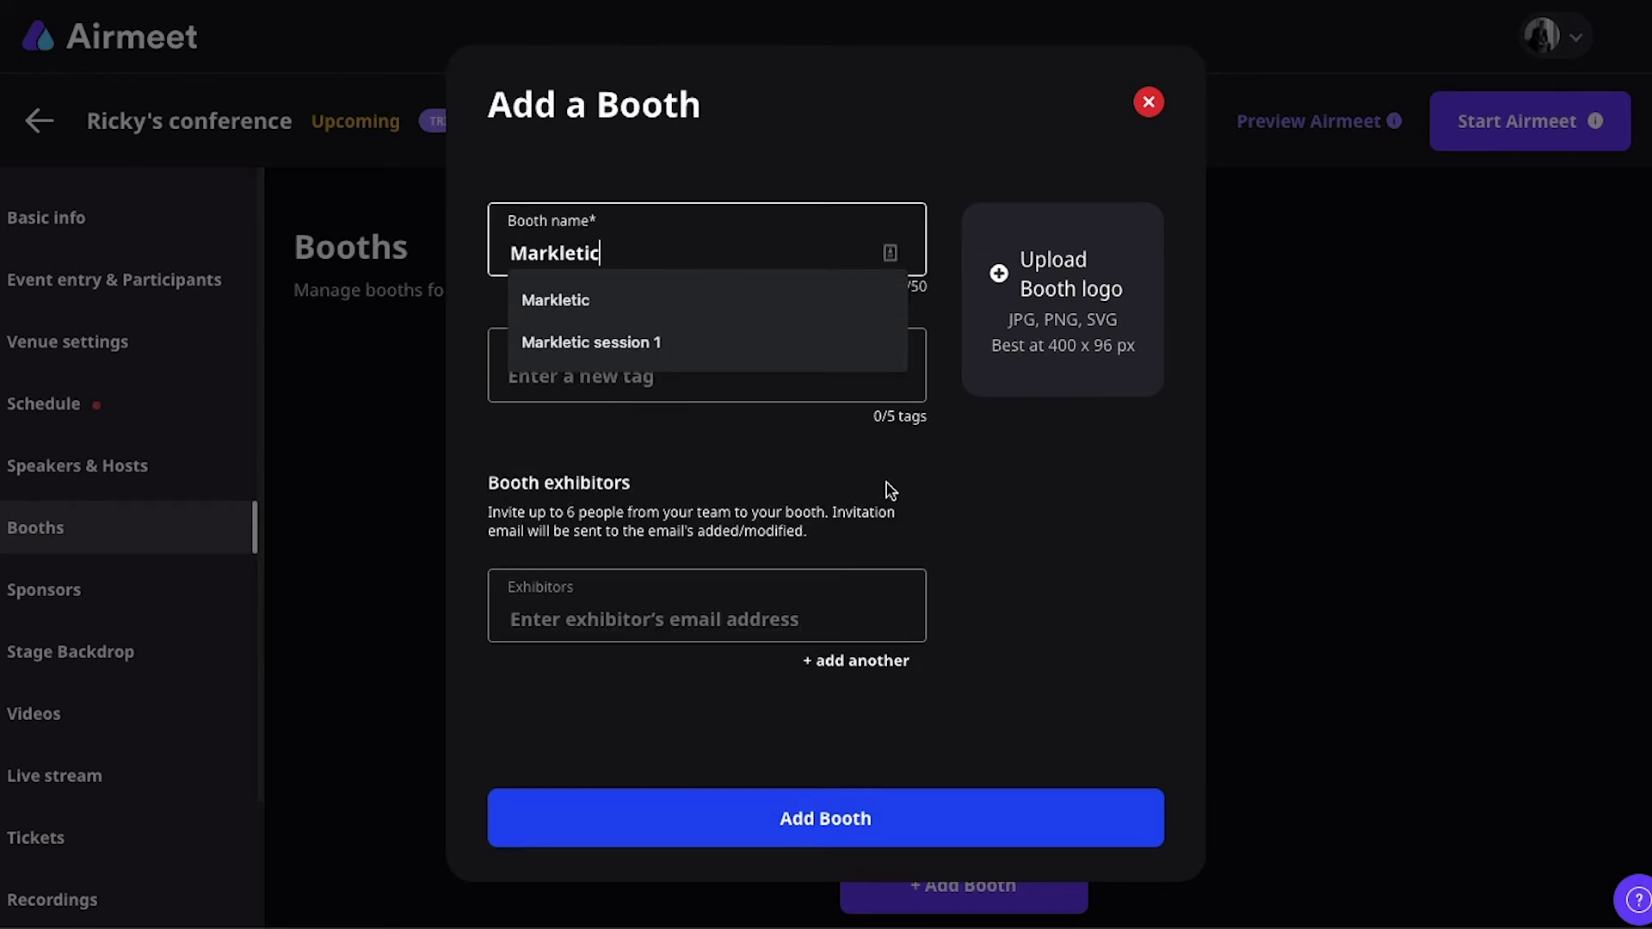
pyautogui.click(708, 618)
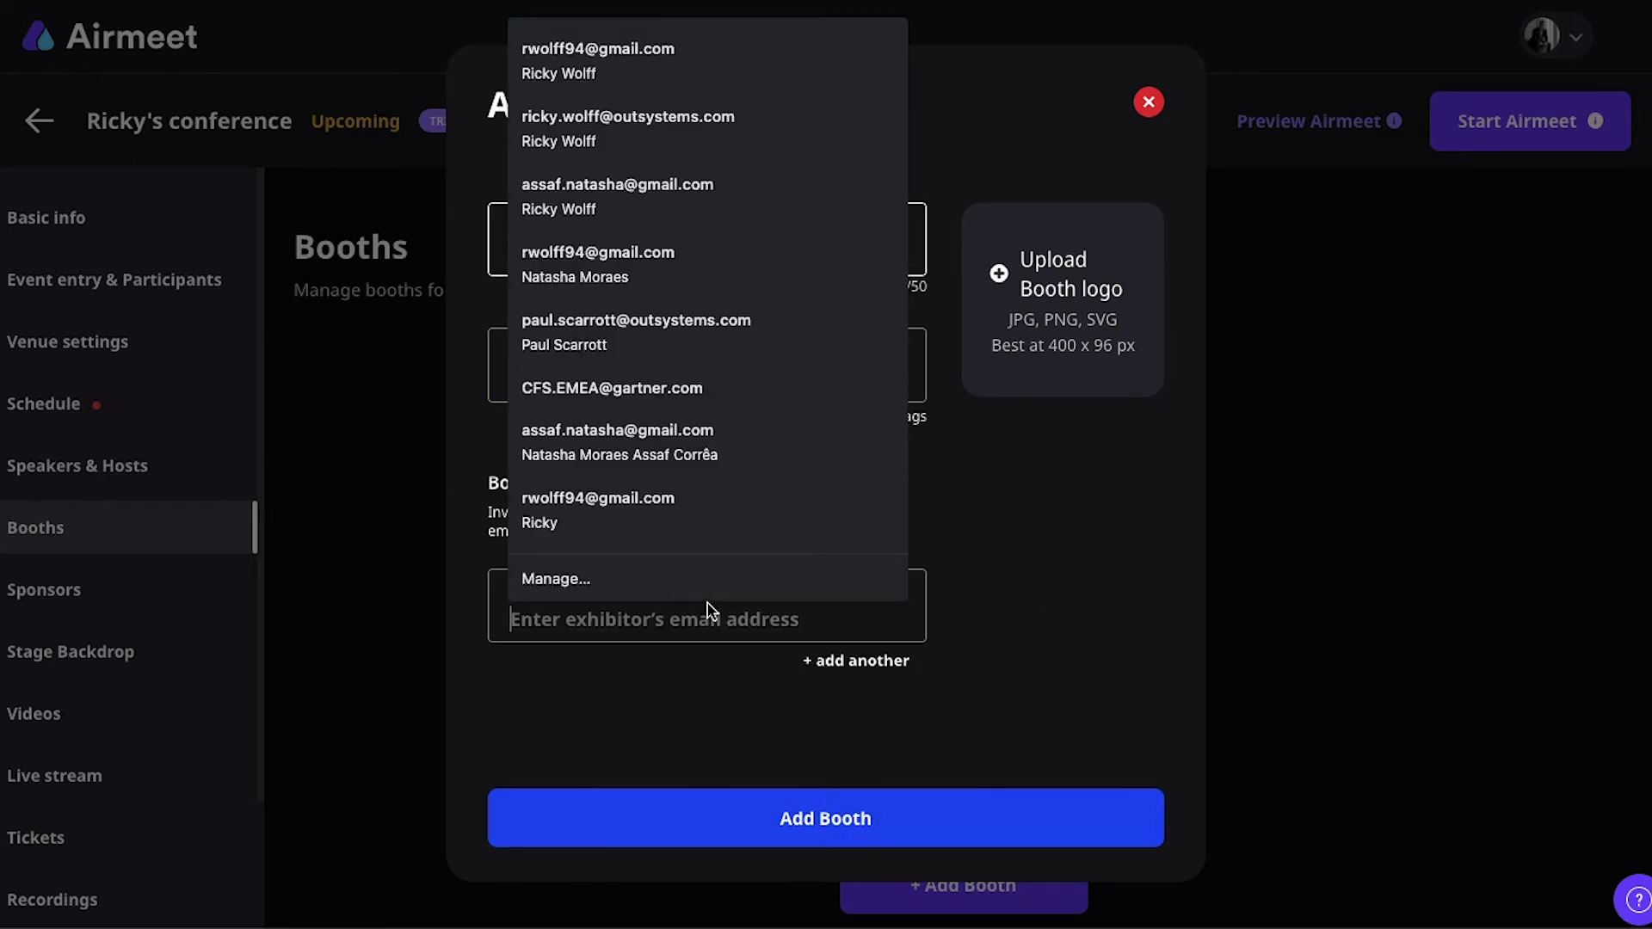
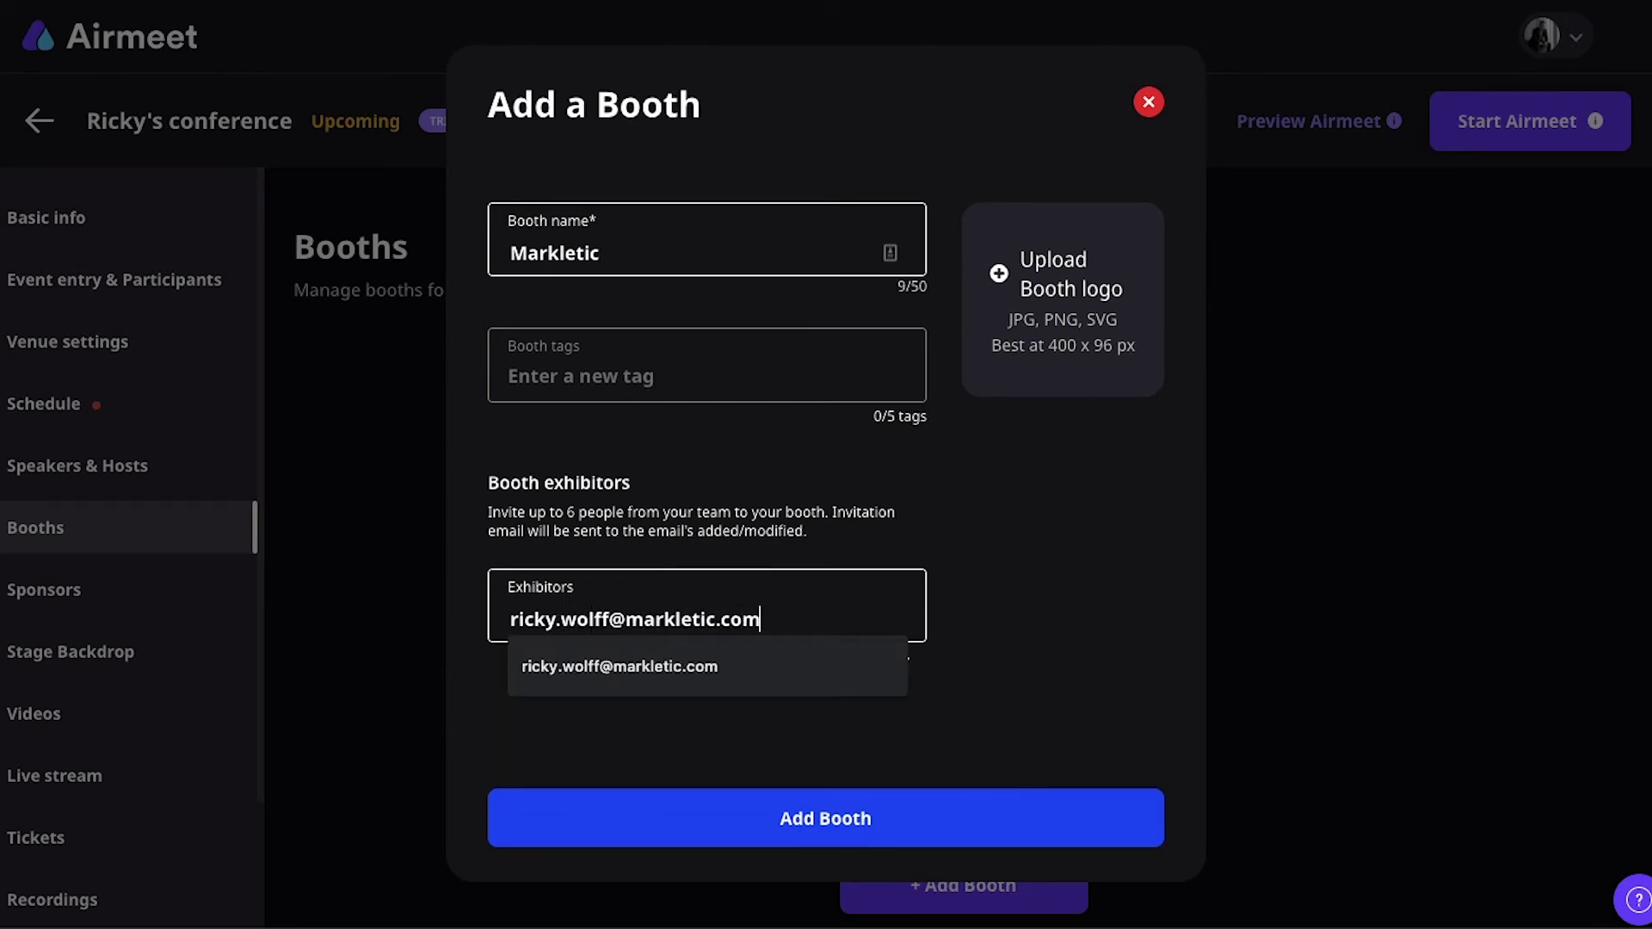
pyautogui.click(775, 837)
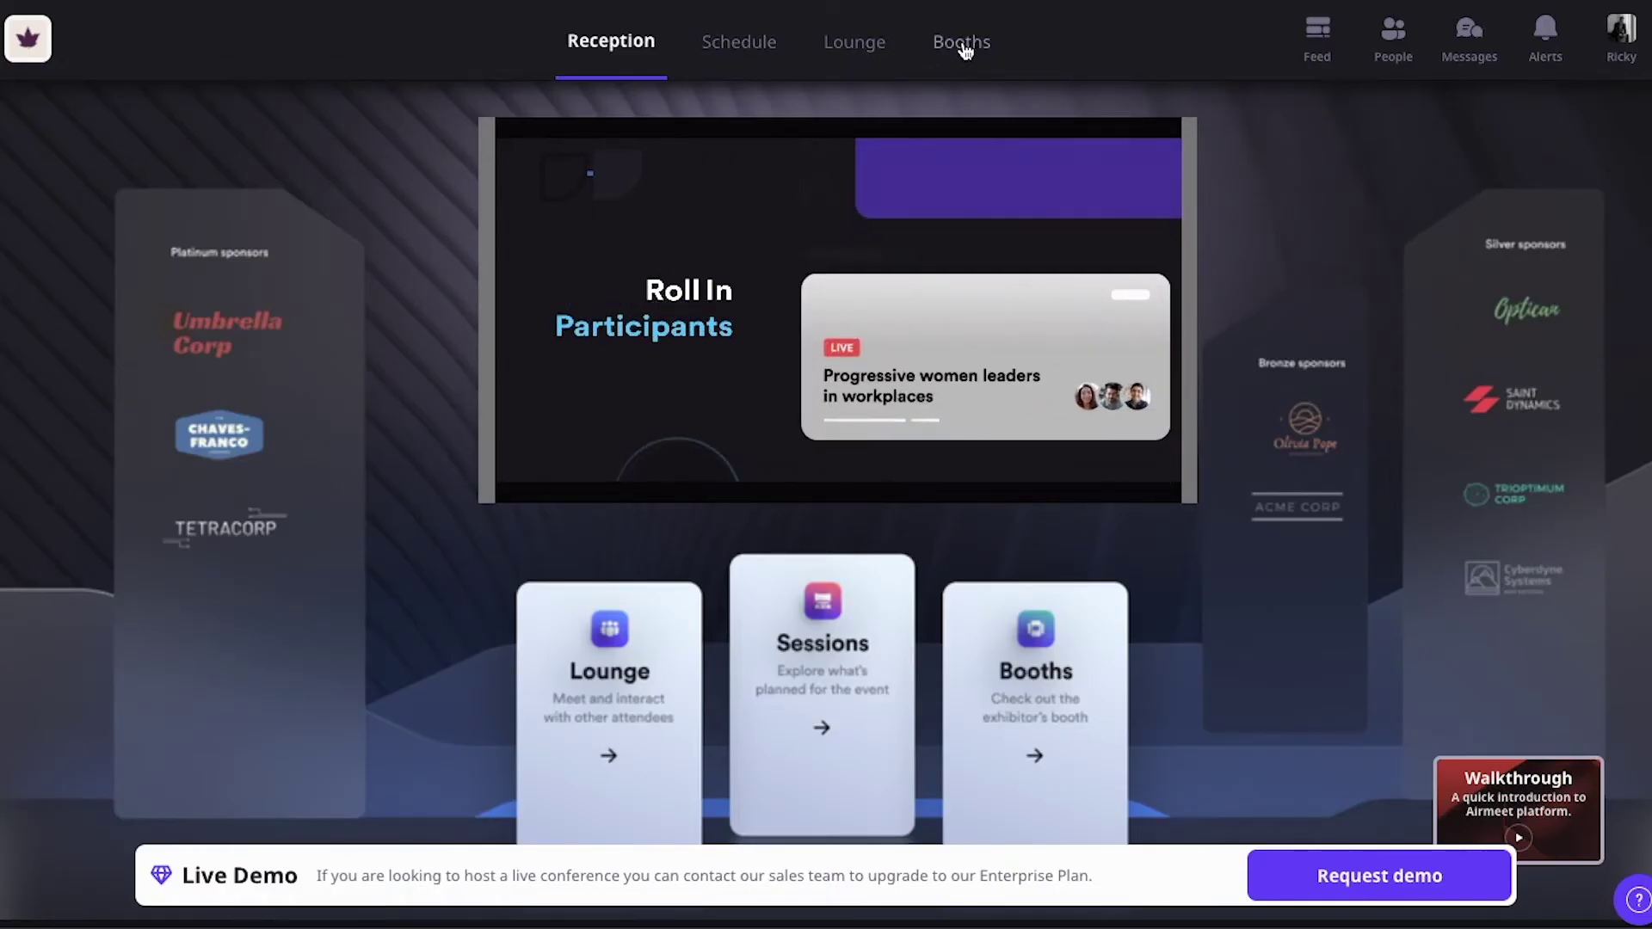
# Step: Go to the demo event's Booths listing and open the Airmeet booth
pyautogui.click(964, 49)
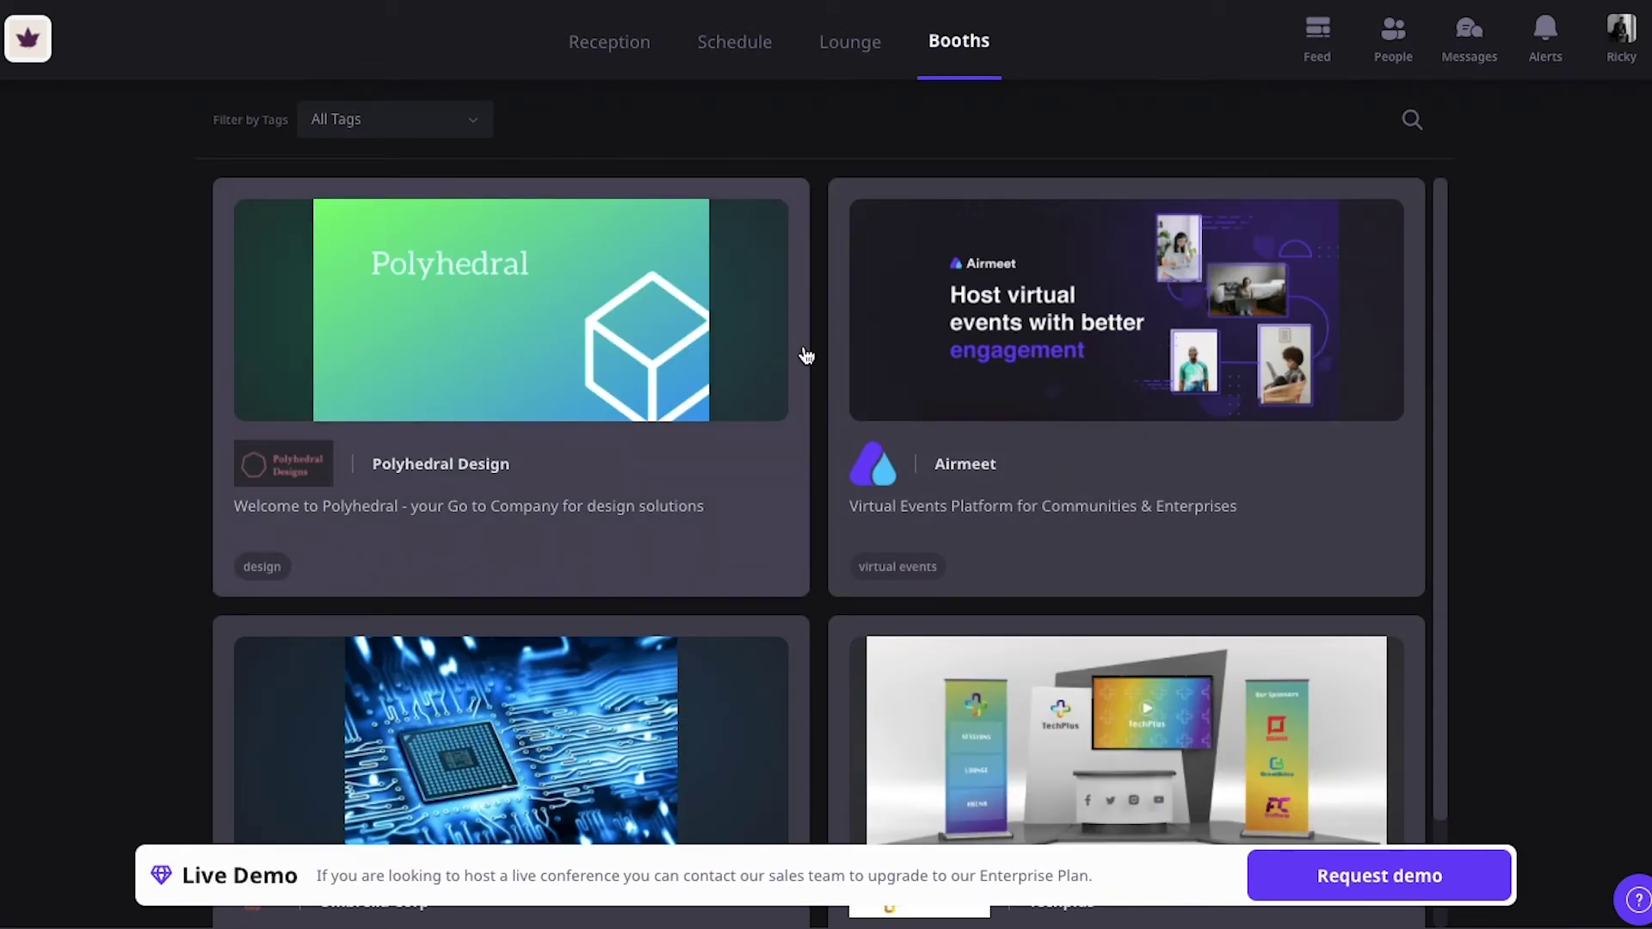
pyautogui.click(971, 344)
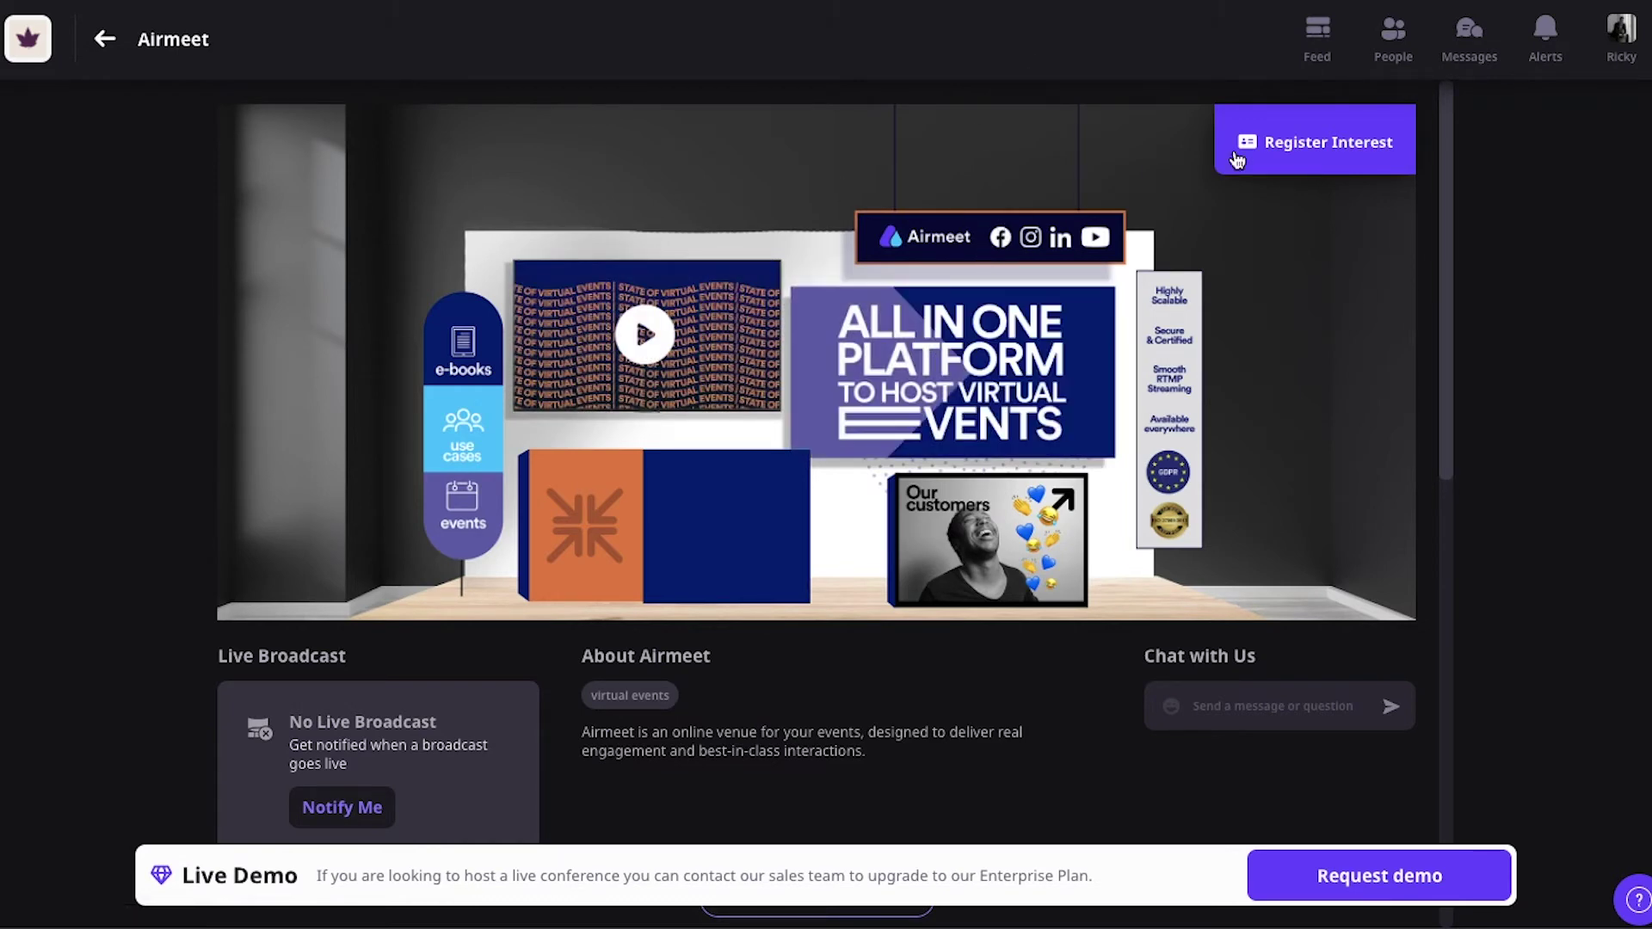
pyautogui.scroll(-1, 981, 365)
pyautogui.scroll(-3, 981, 366)
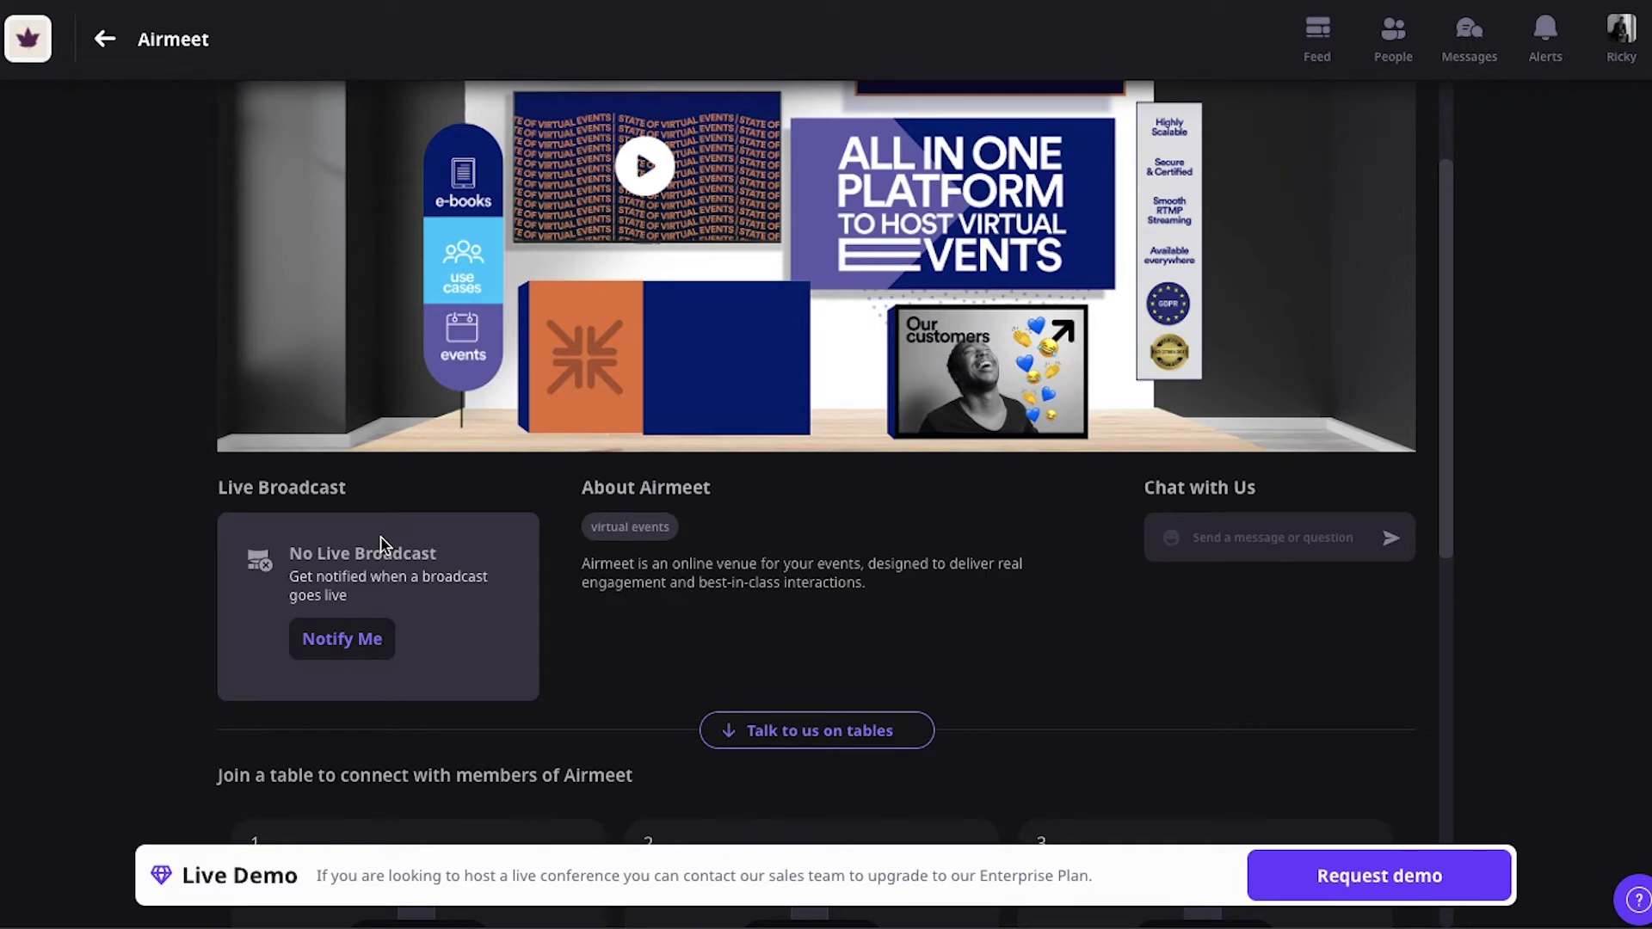
pyautogui.scroll(-6, 380, 543)
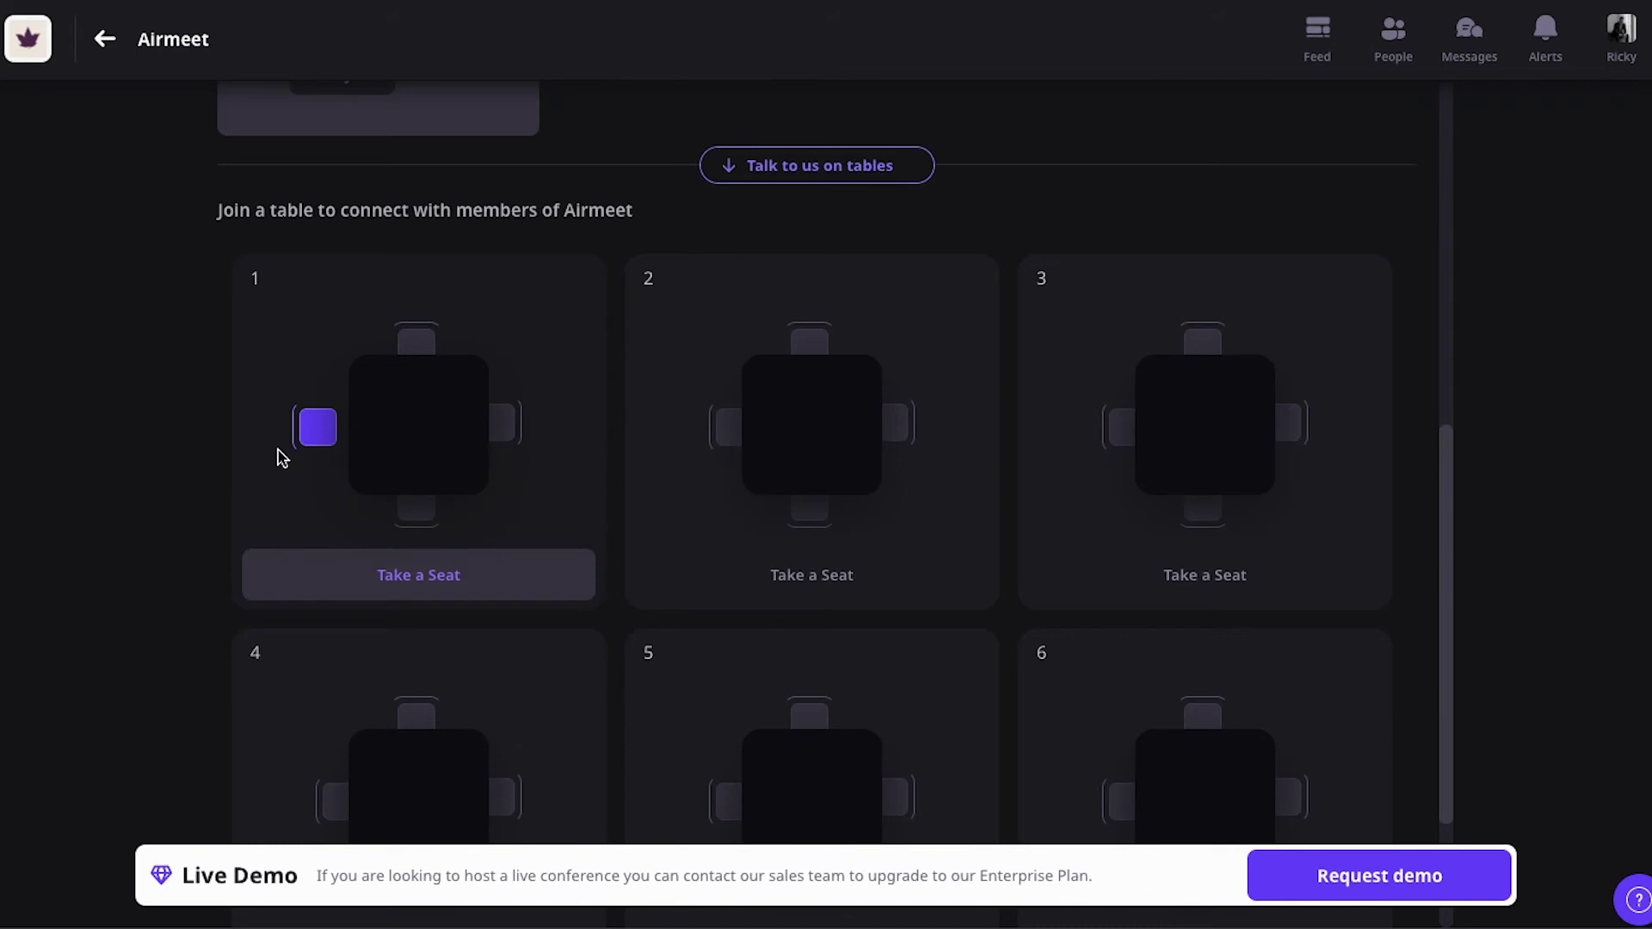
pyautogui.scroll(-2, 280, 457)
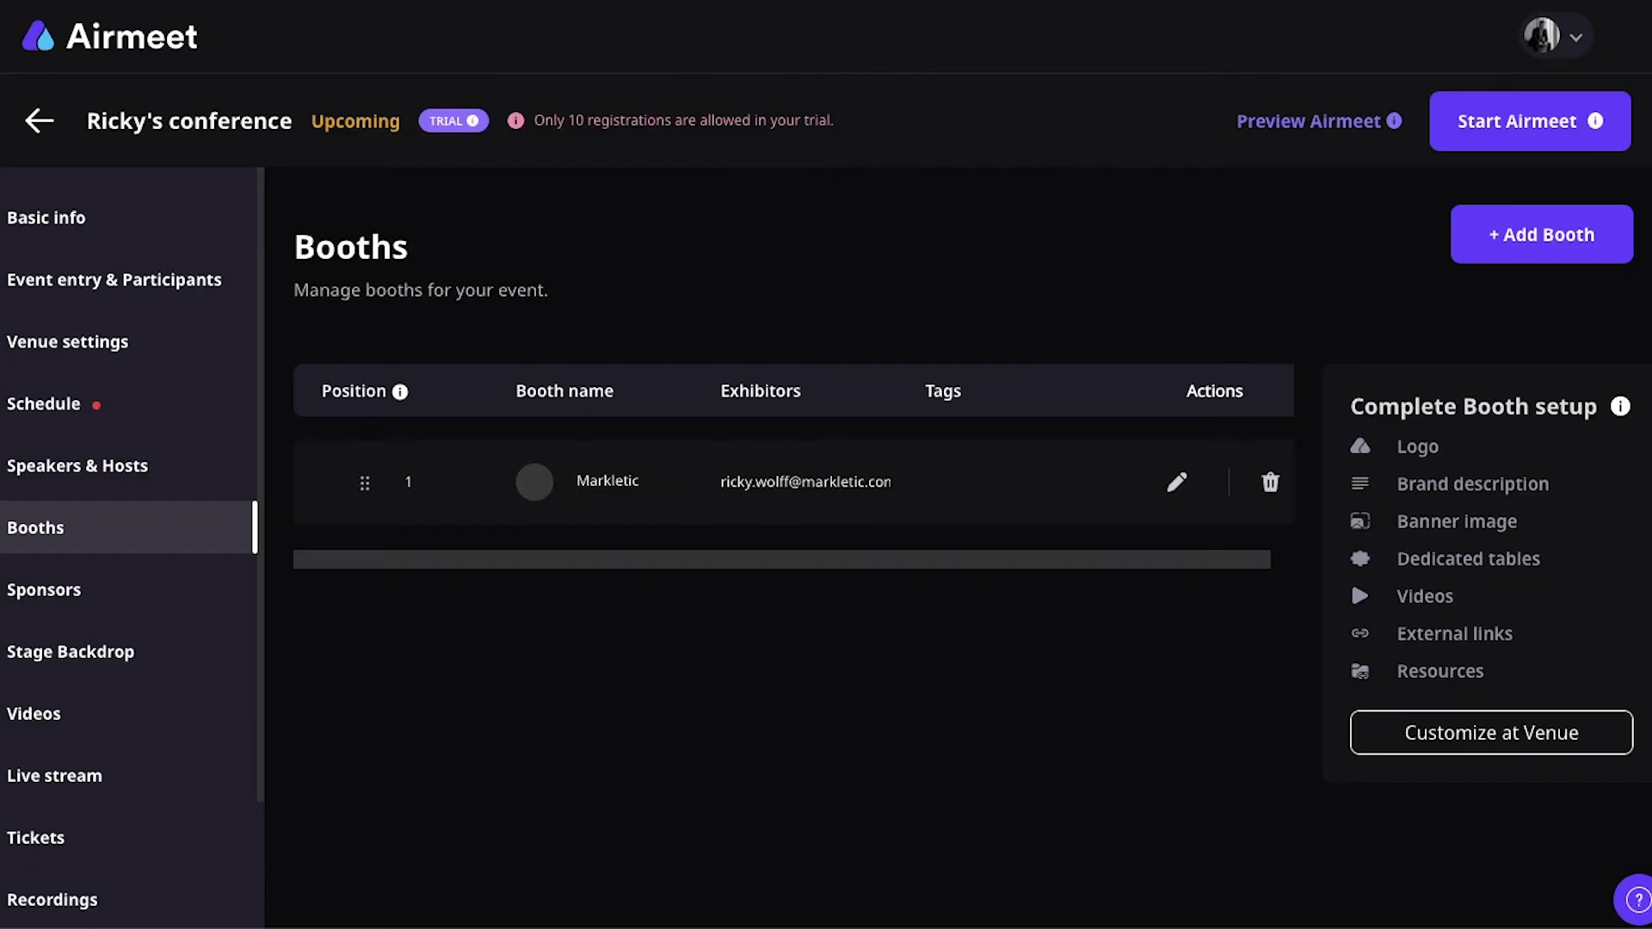
# Step: Go to Sponsors in the conference dashboard sidebar to see the Gold, Silver and Bronze tiers
pyautogui.click(121, 618)
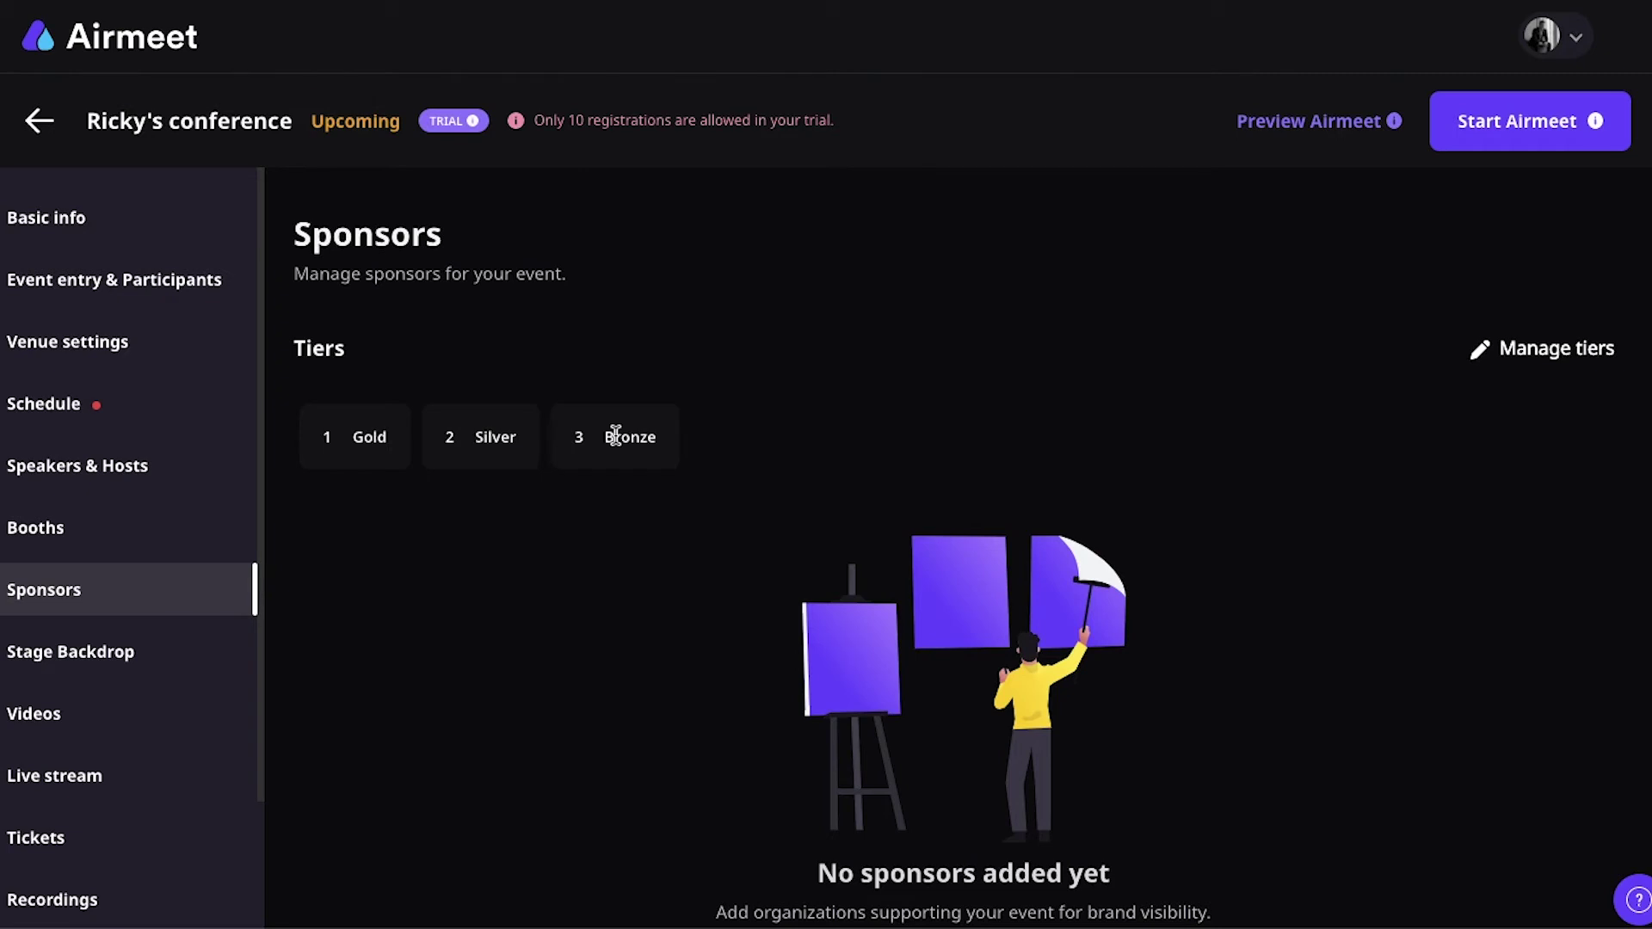
# Step: Check the sponsor tier editor and Add Sponsor form, close both unchanged, and open Stage Backdrop
pyautogui.click(1527, 368)
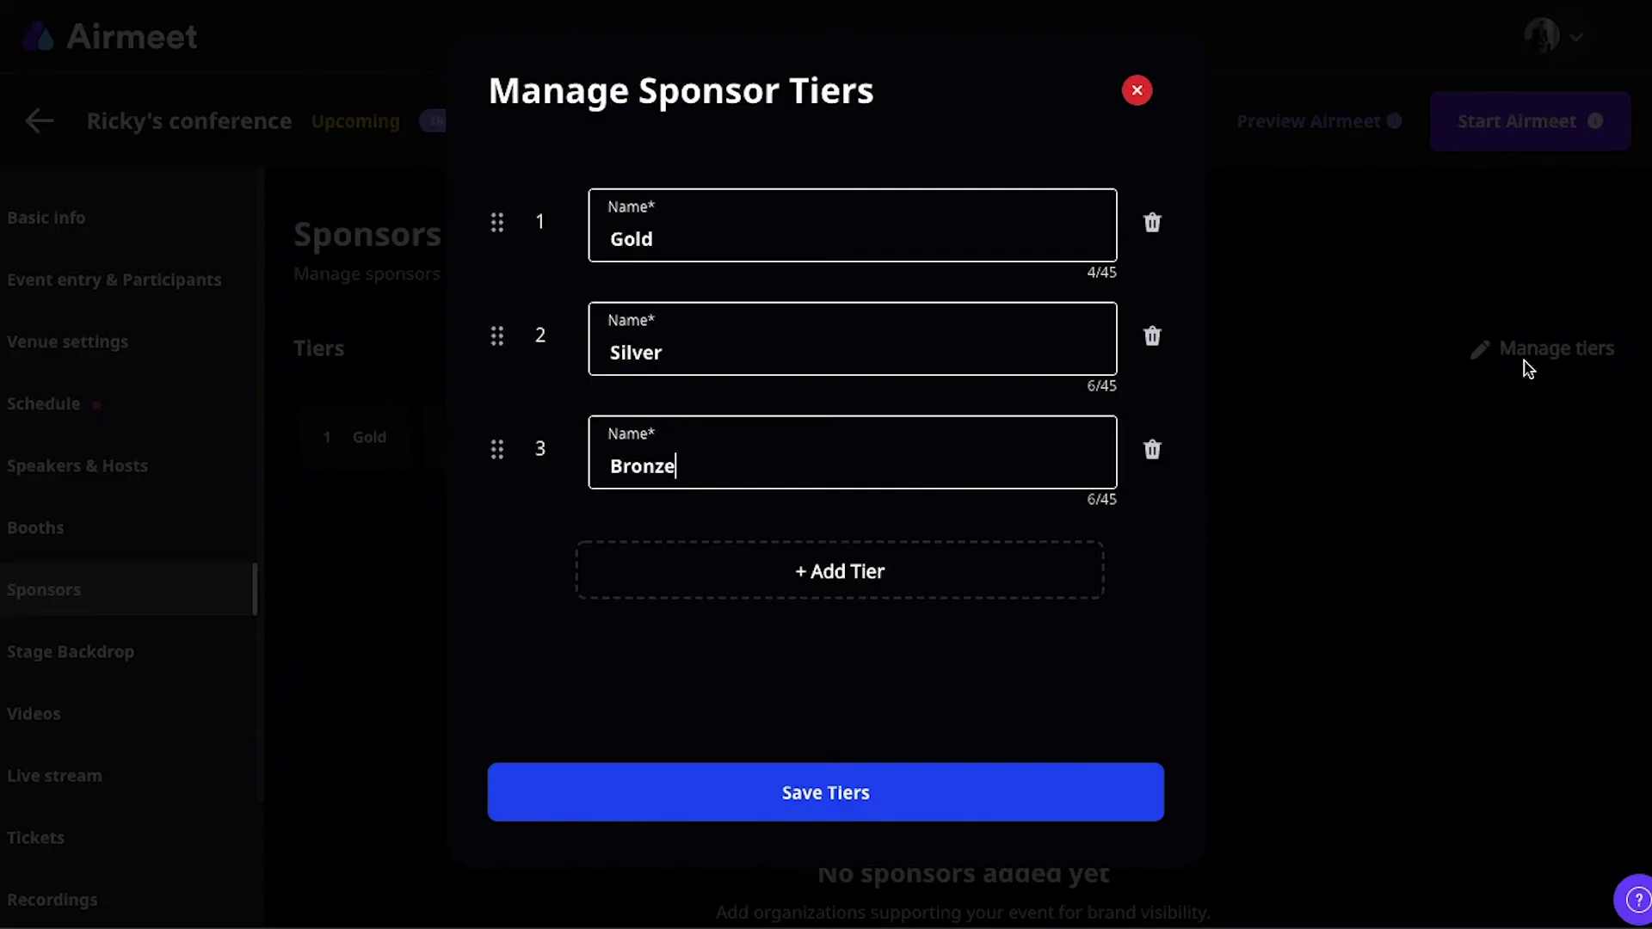
pyautogui.click(1149, 89)
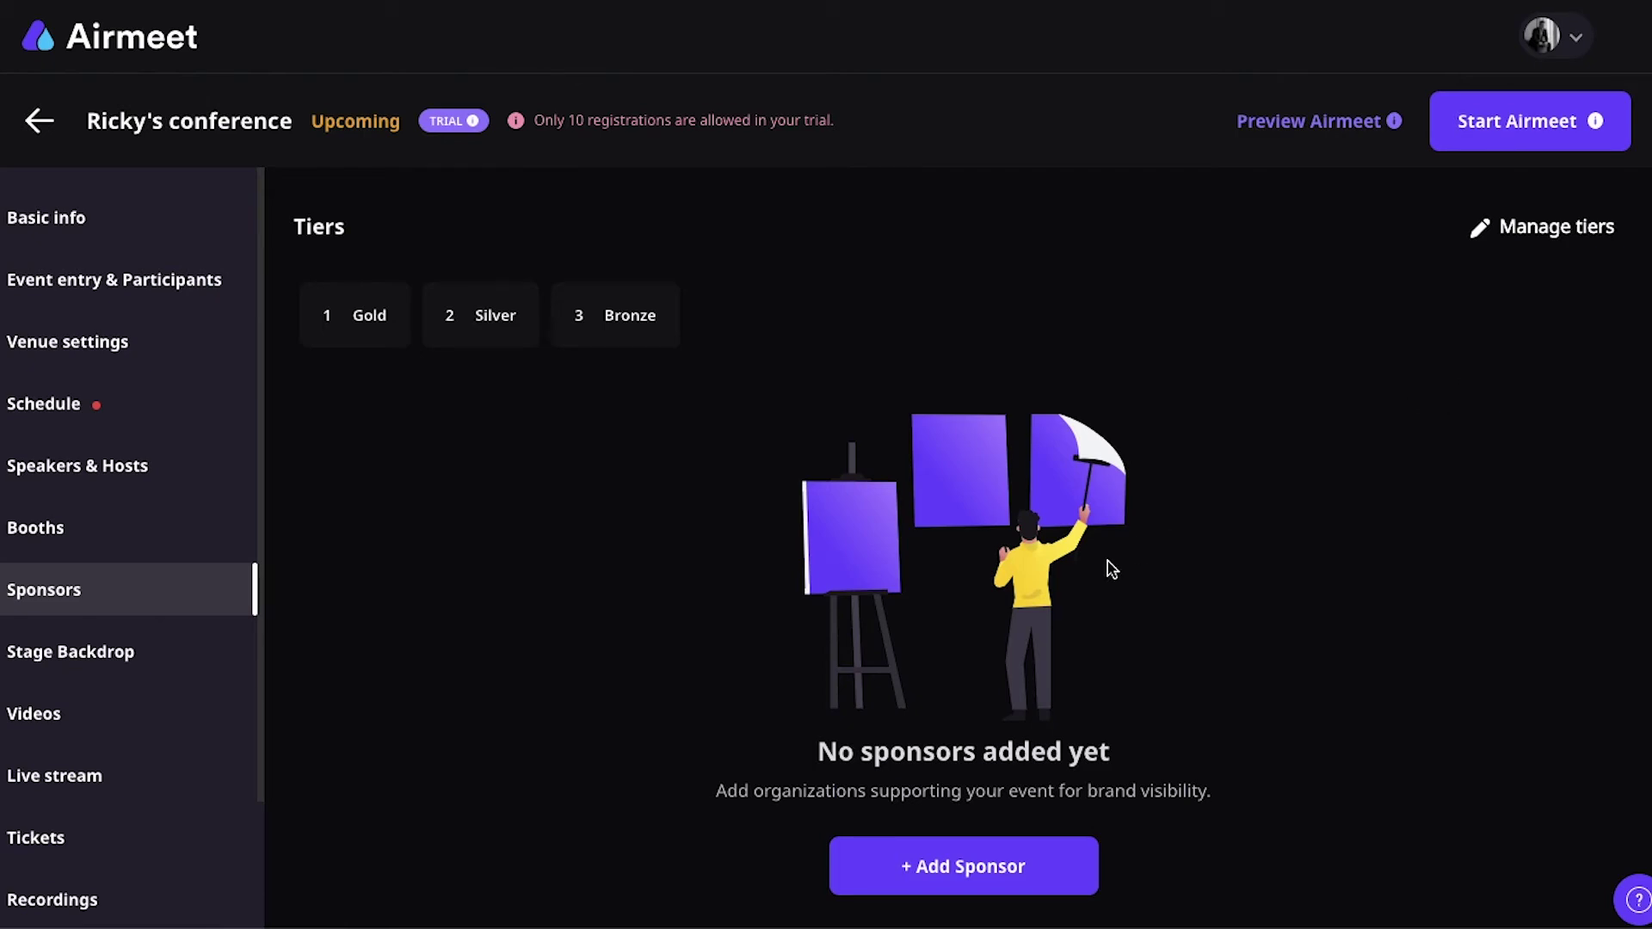
pyautogui.click(898, 887)
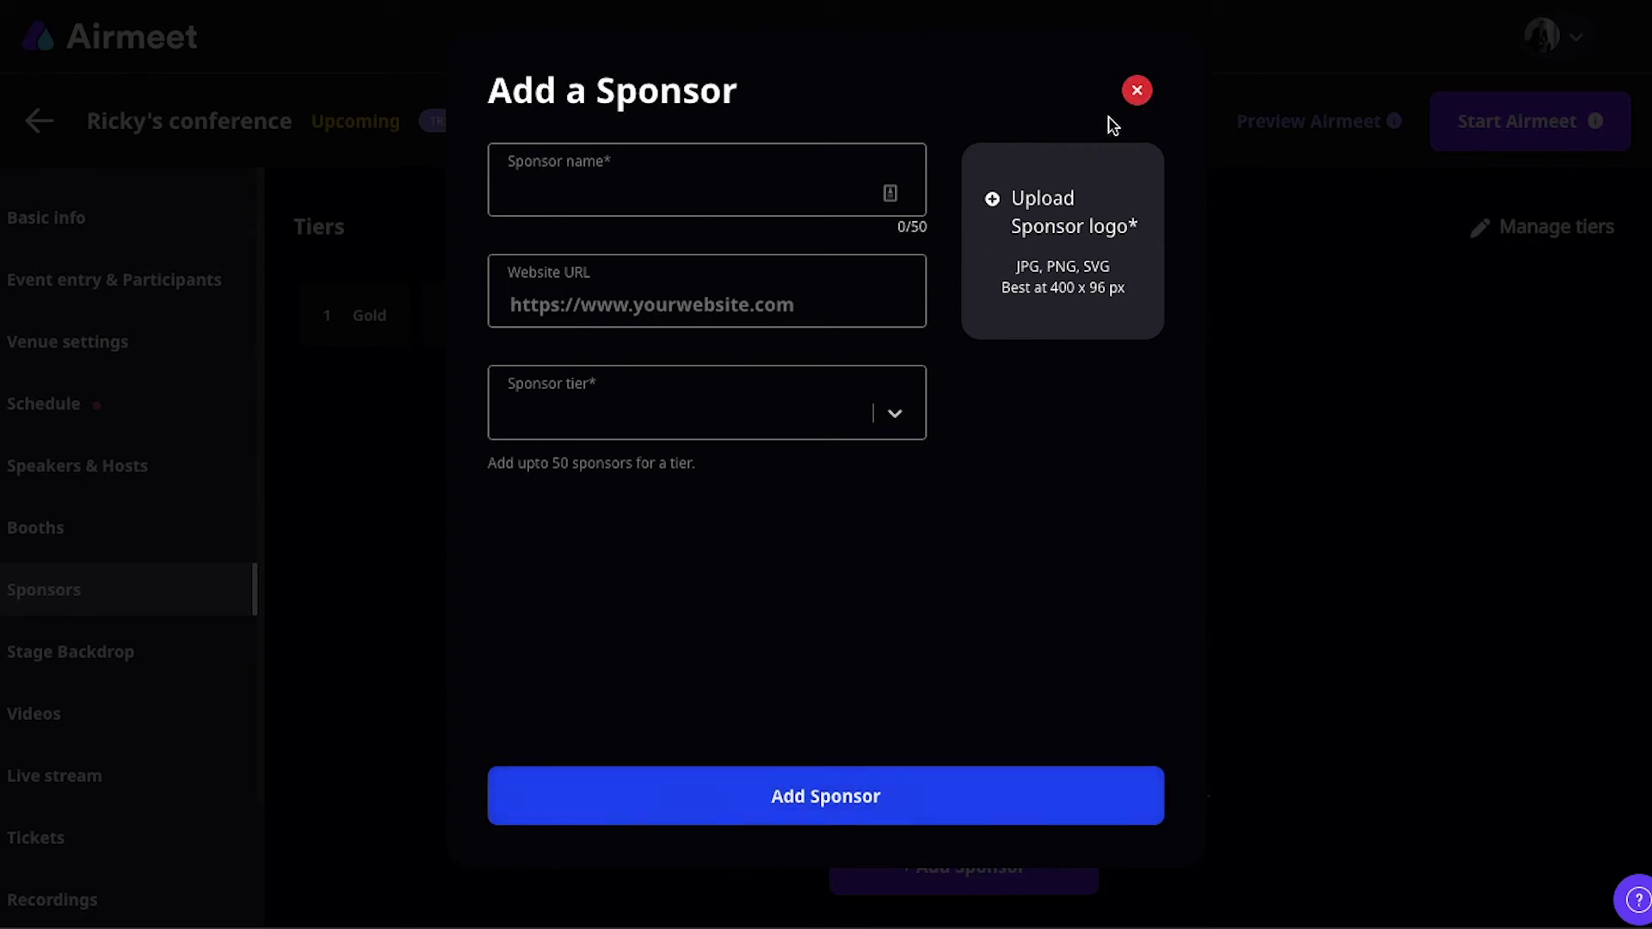
pyautogui.click(1137, 90)
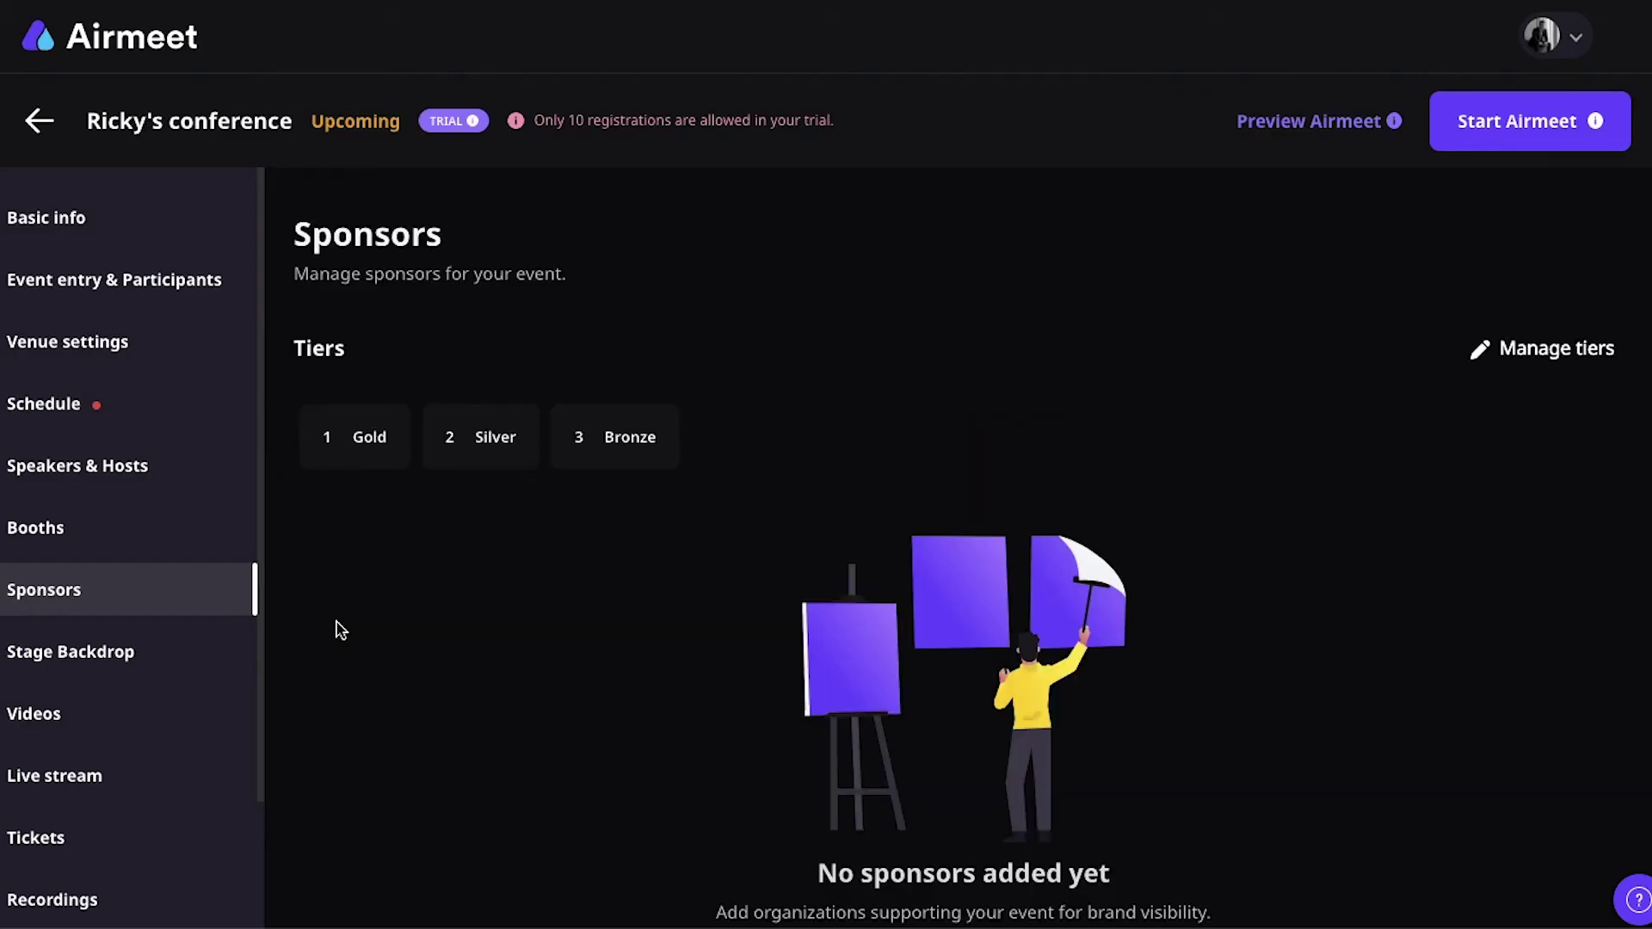
pyautogui.click(88, 672)
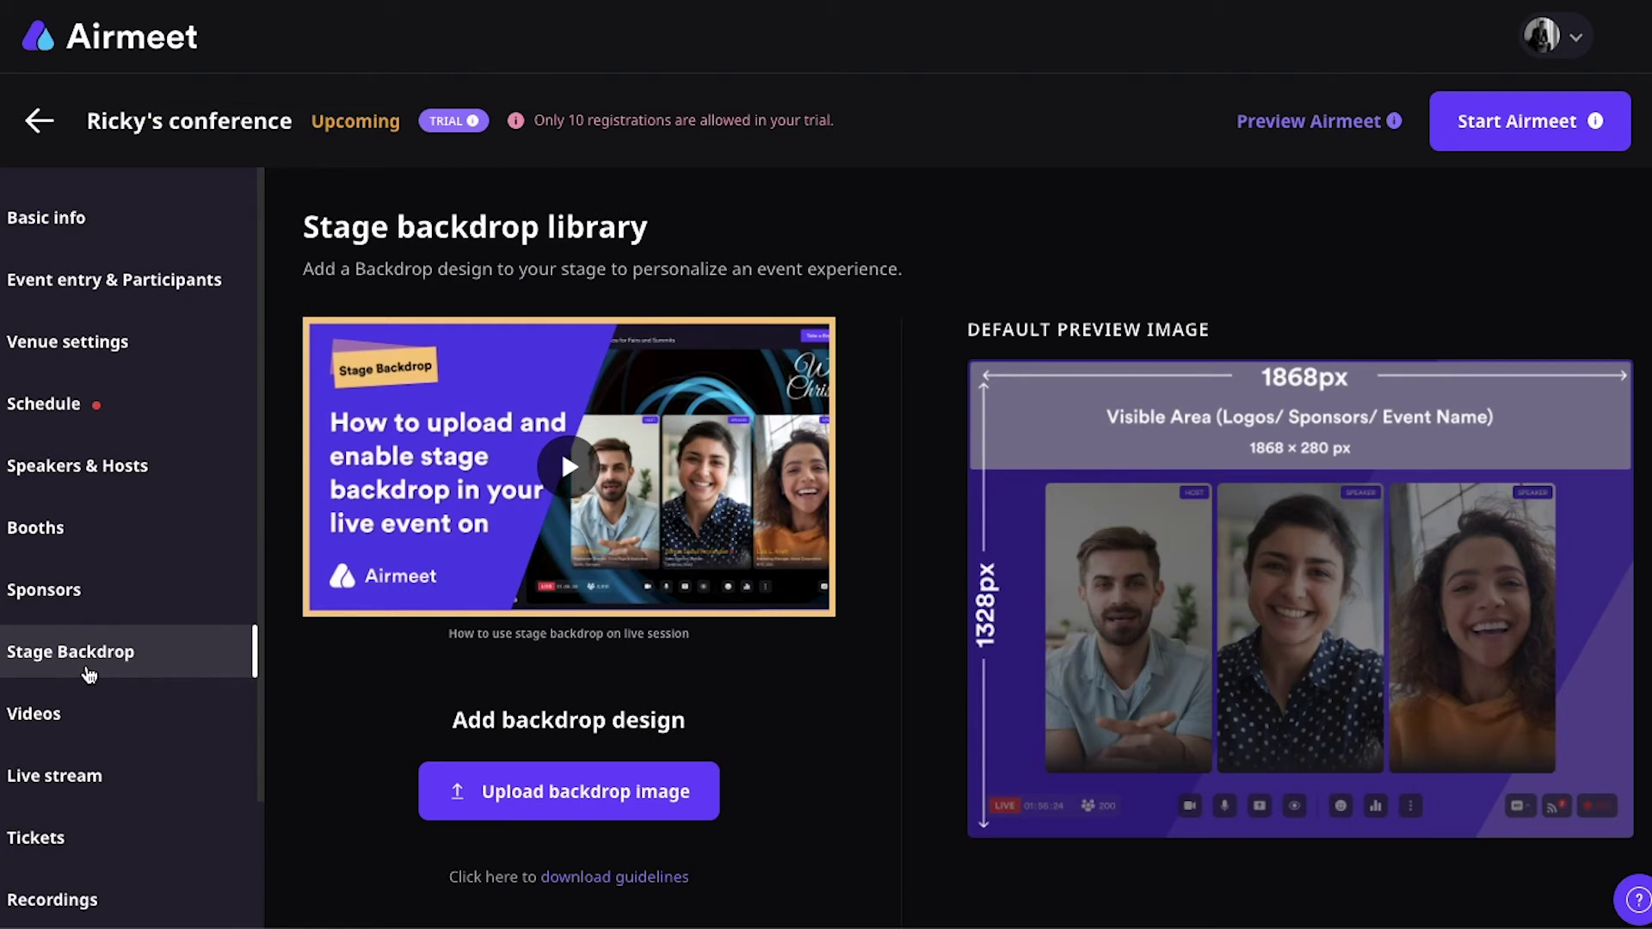
# Step: Open the Videos page, which shows no pre-recorded video uploaded or linked yet
pyautogui.click(107, 721)
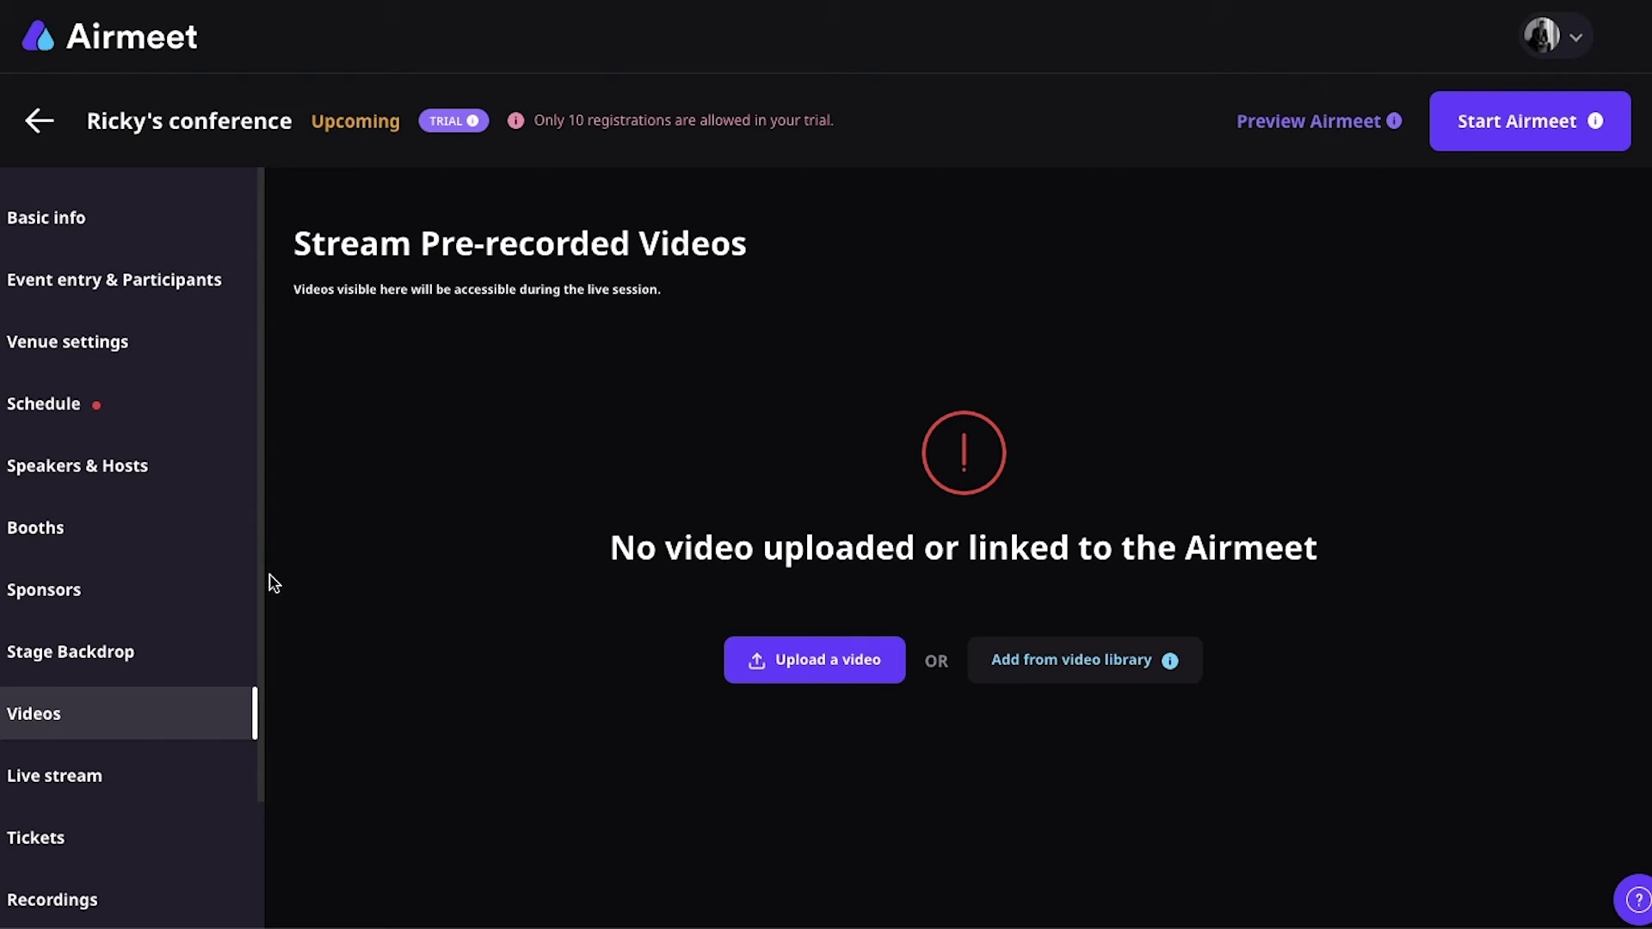
# Step: Open the Live stream page offering Facebook, YouTube Channel and Custom RTMP destinations
pyautogui.click(141, 778)
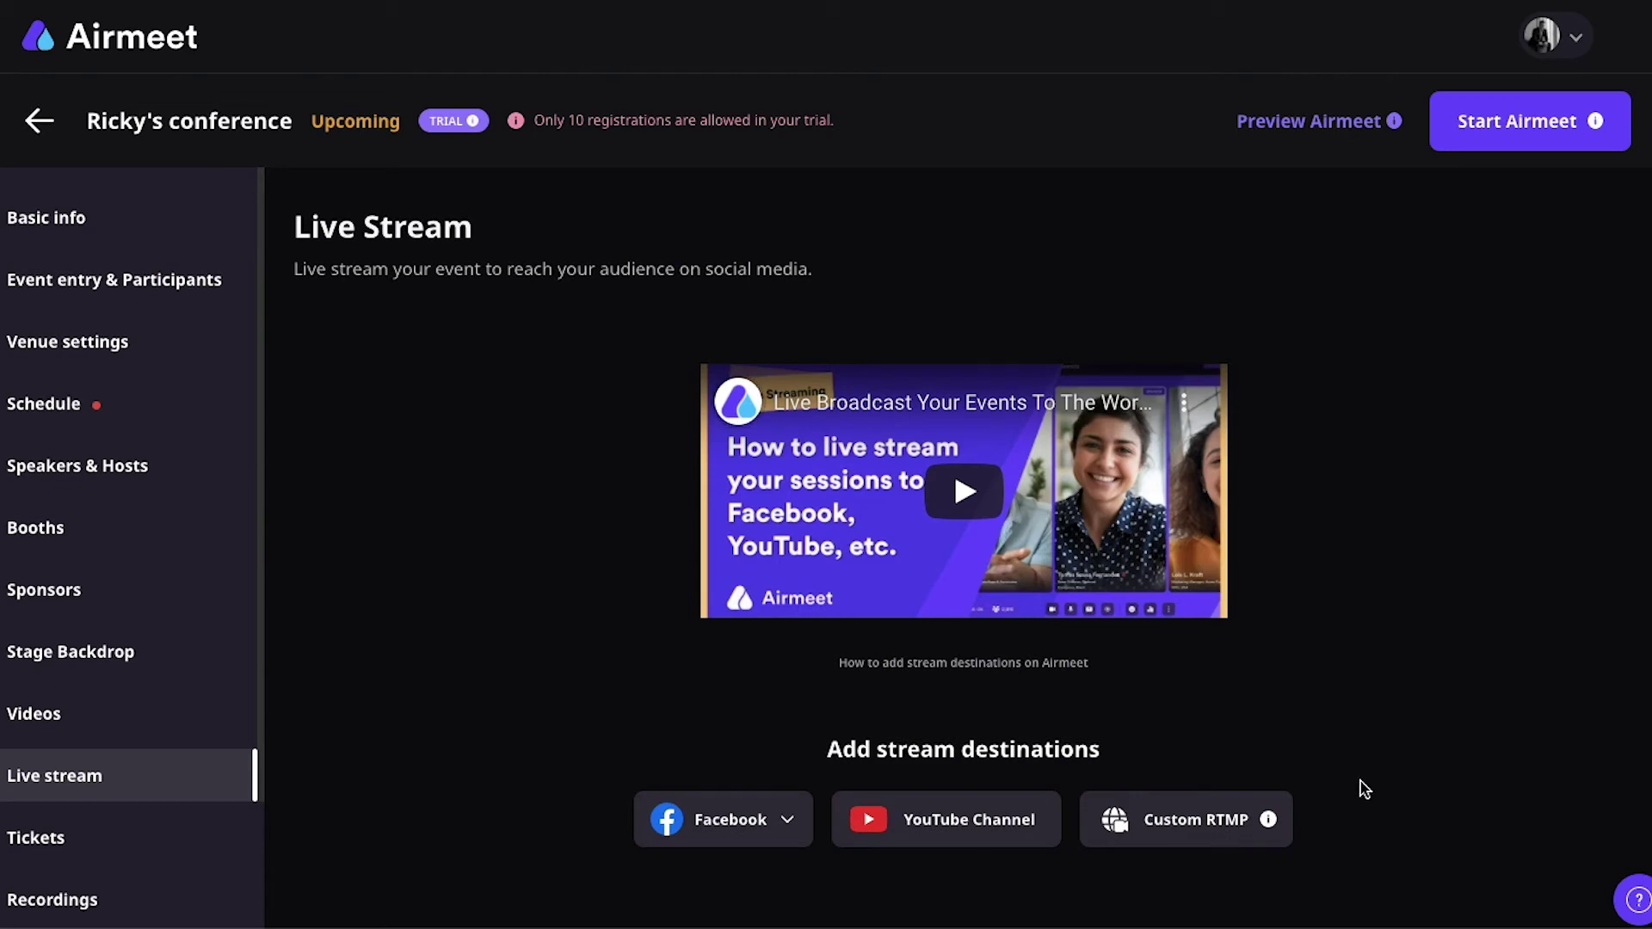
# Step: Open the Tickets settings of Ricky's conference from the sidebar
pyautogui.click(112, 836)
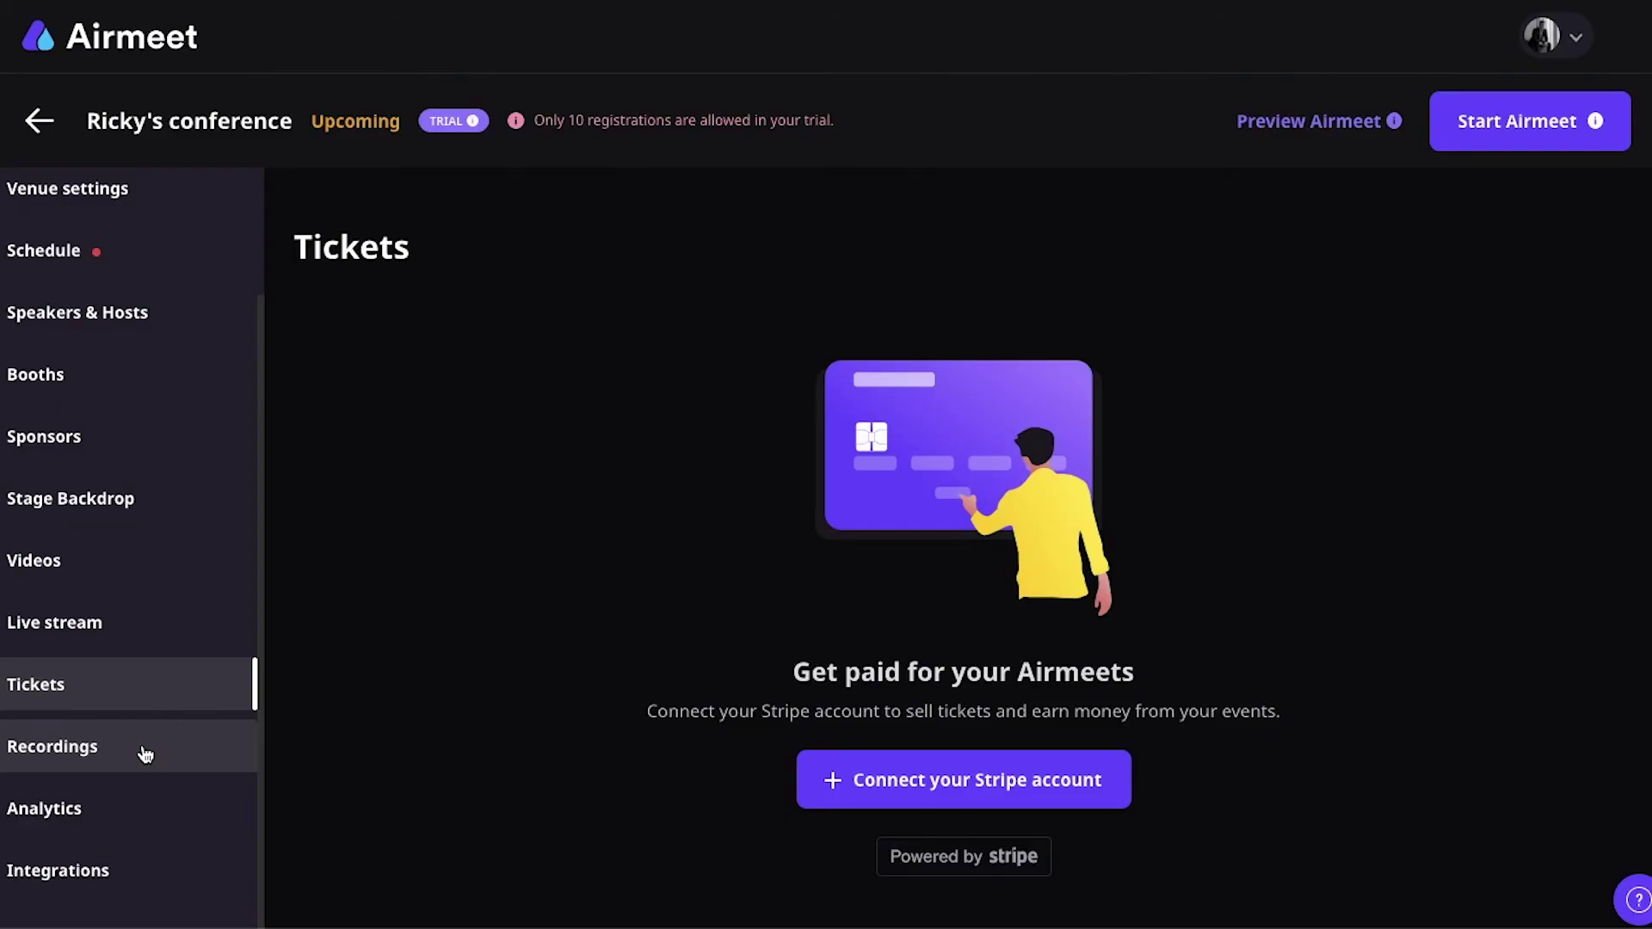
# Step: Look at the Recordings page, then open the Analytics page for Ricky's conference
pyautogui.click(145, 754)
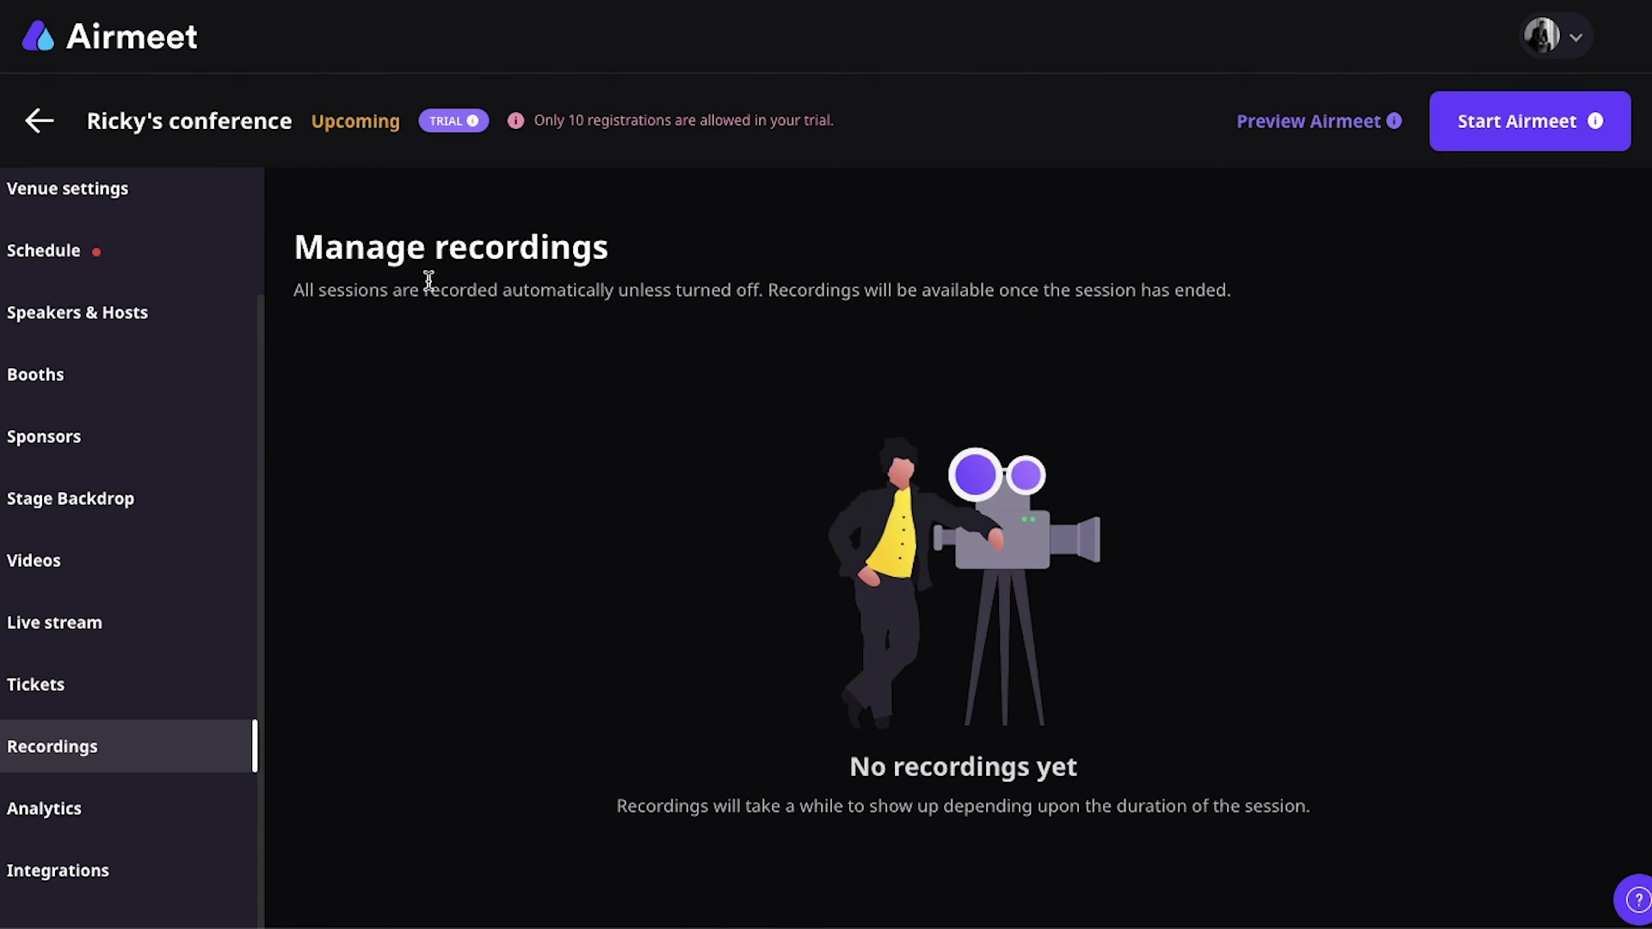
pyautogui.click(129, 817)
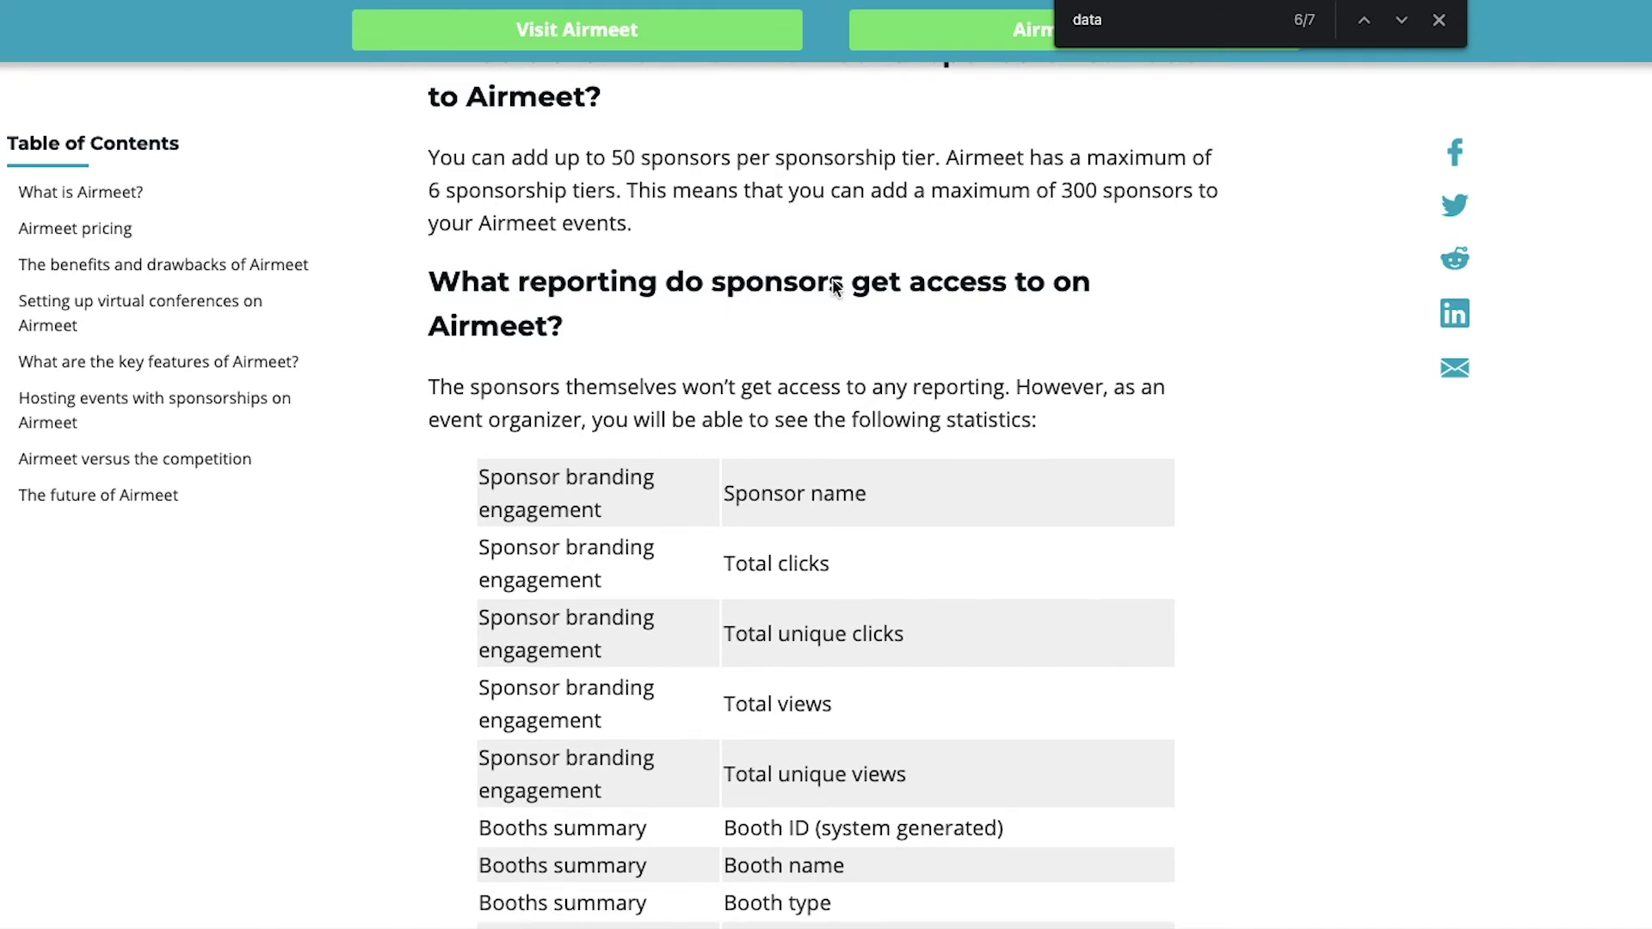
# Step: Scroll the review article's sponsor reporting table down to the booth visitor details
pyautogui.scroll(-3, 564, 292)
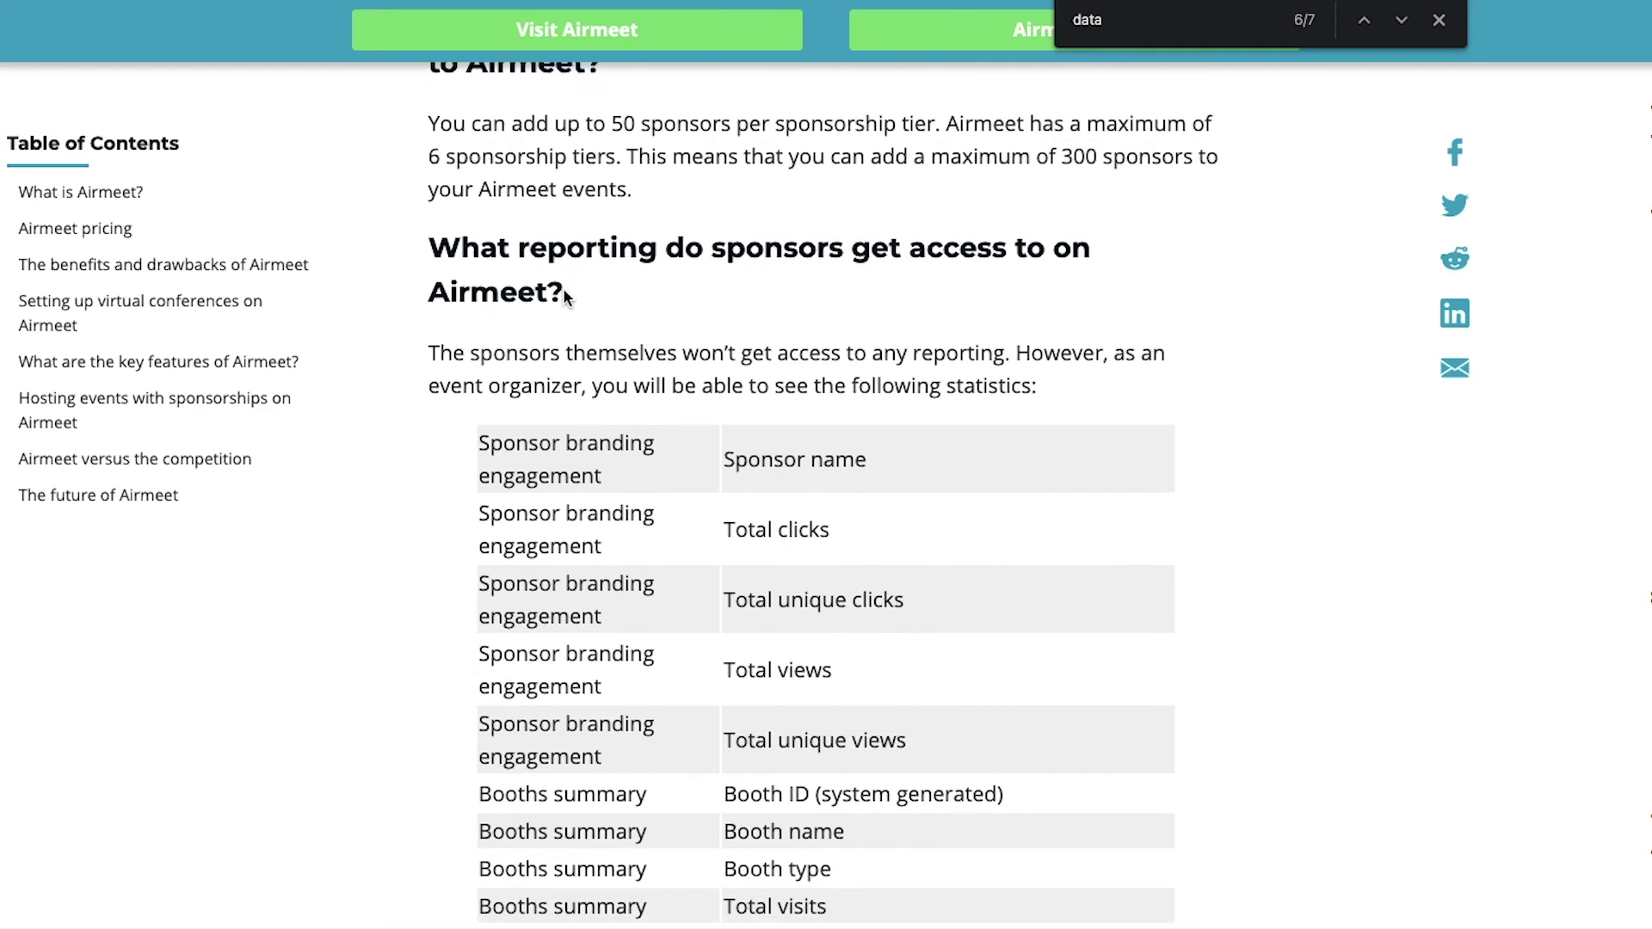
pyautogui.scroll(-4, 563, 293)
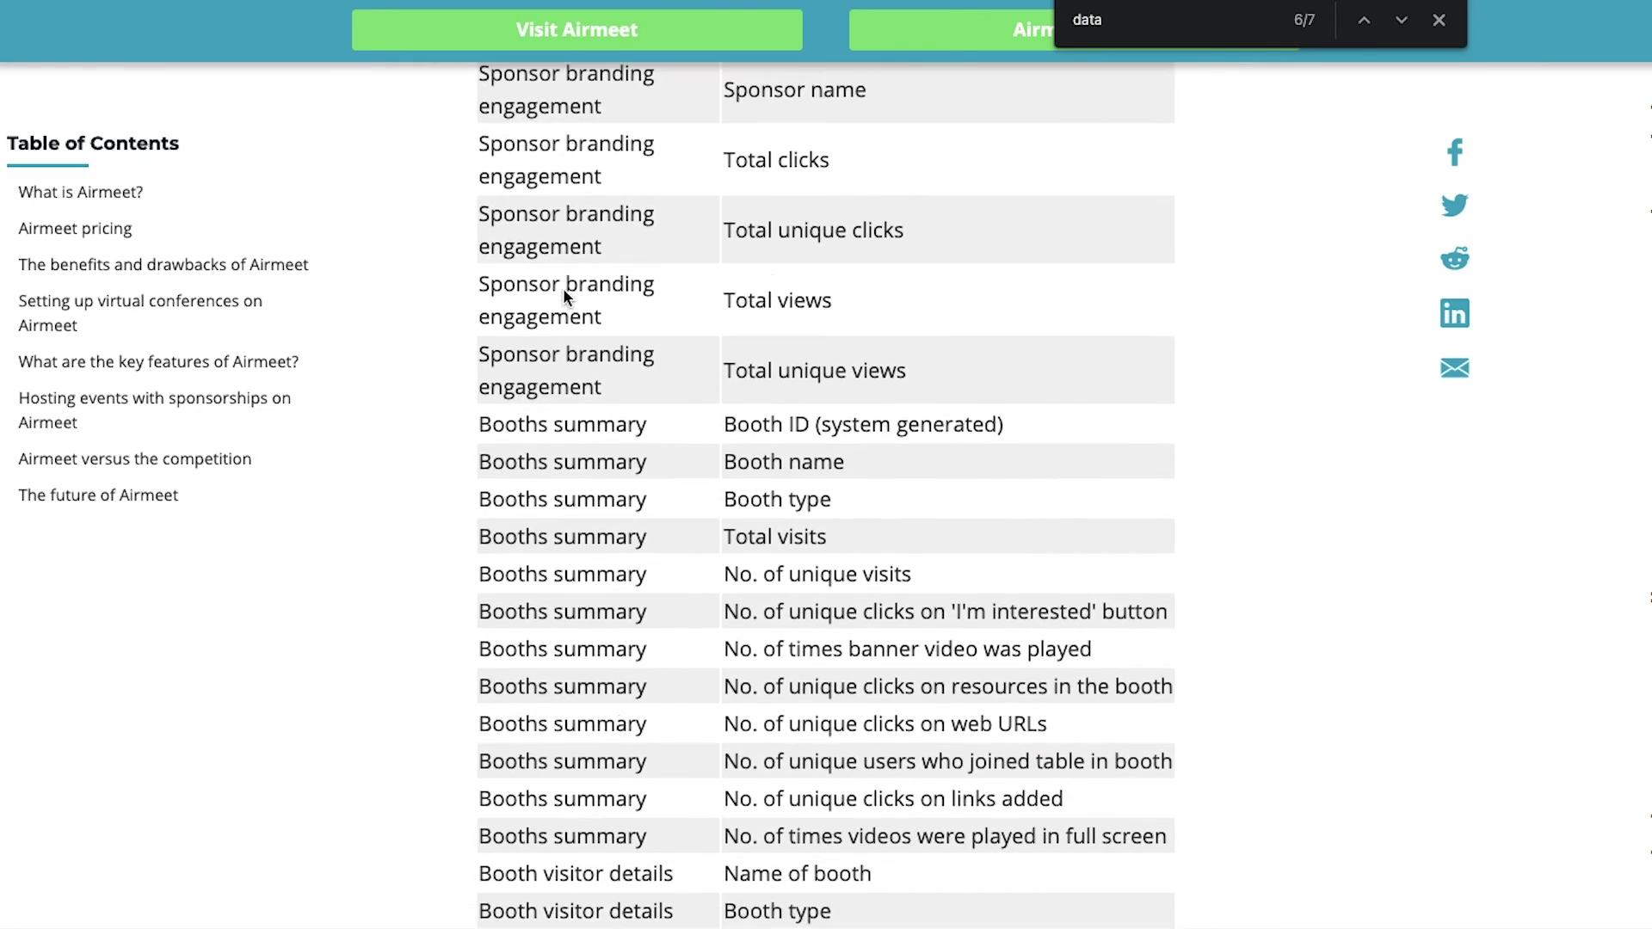
pyautogui.scroll(-2, 564, 295)
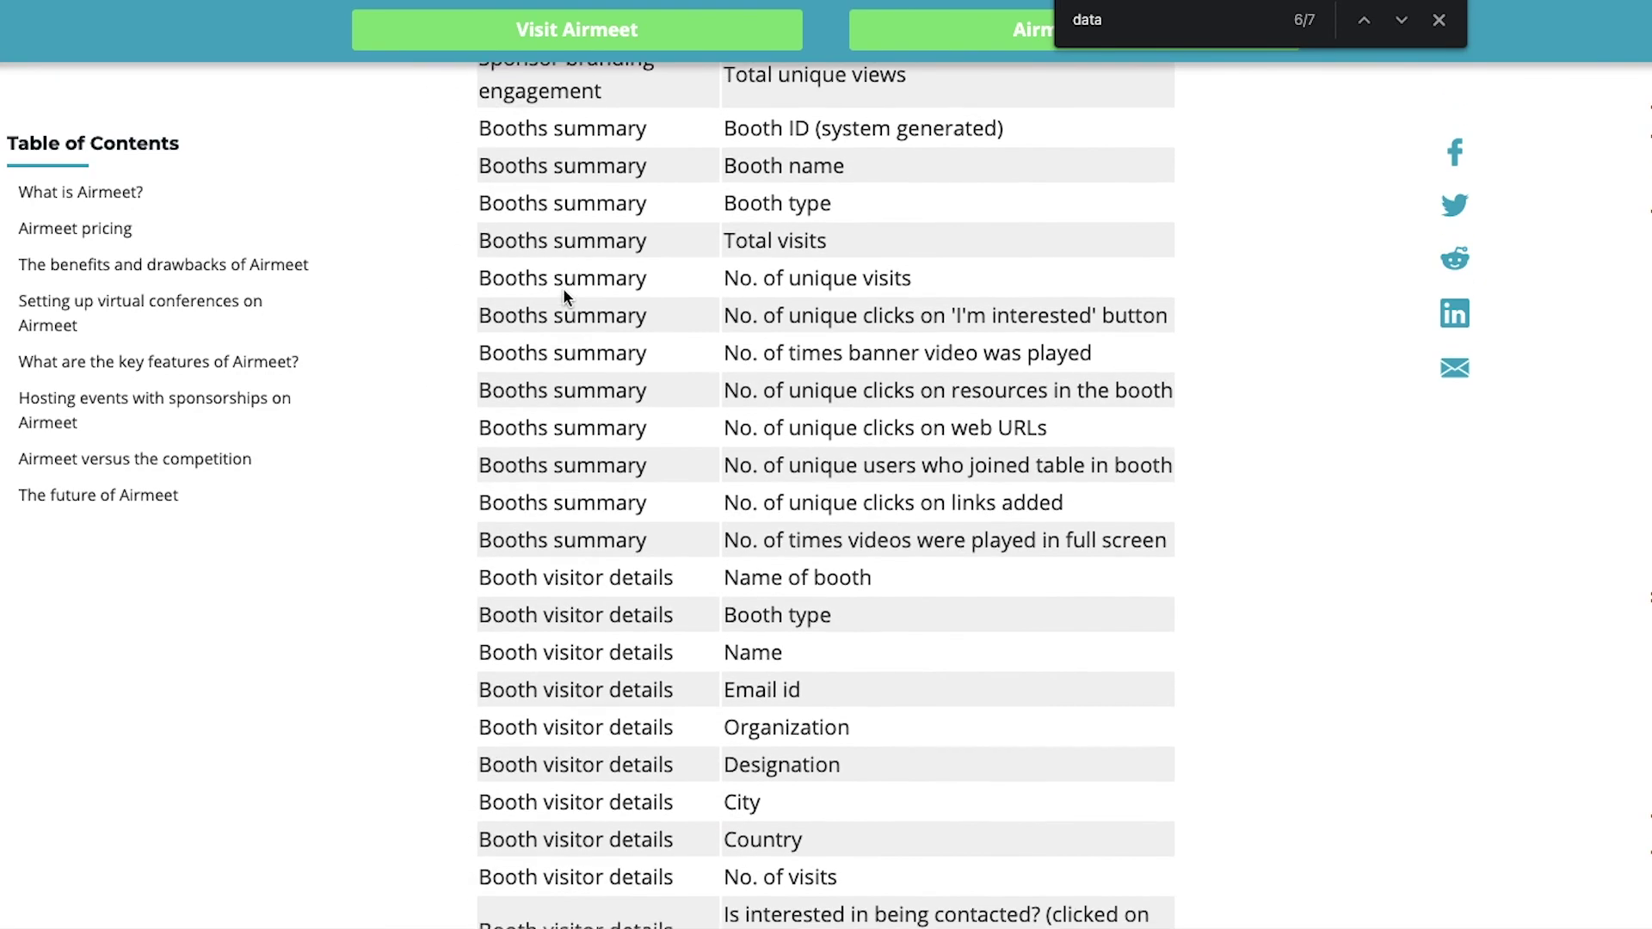
pyautogui.scroll(-2, 563, 295)
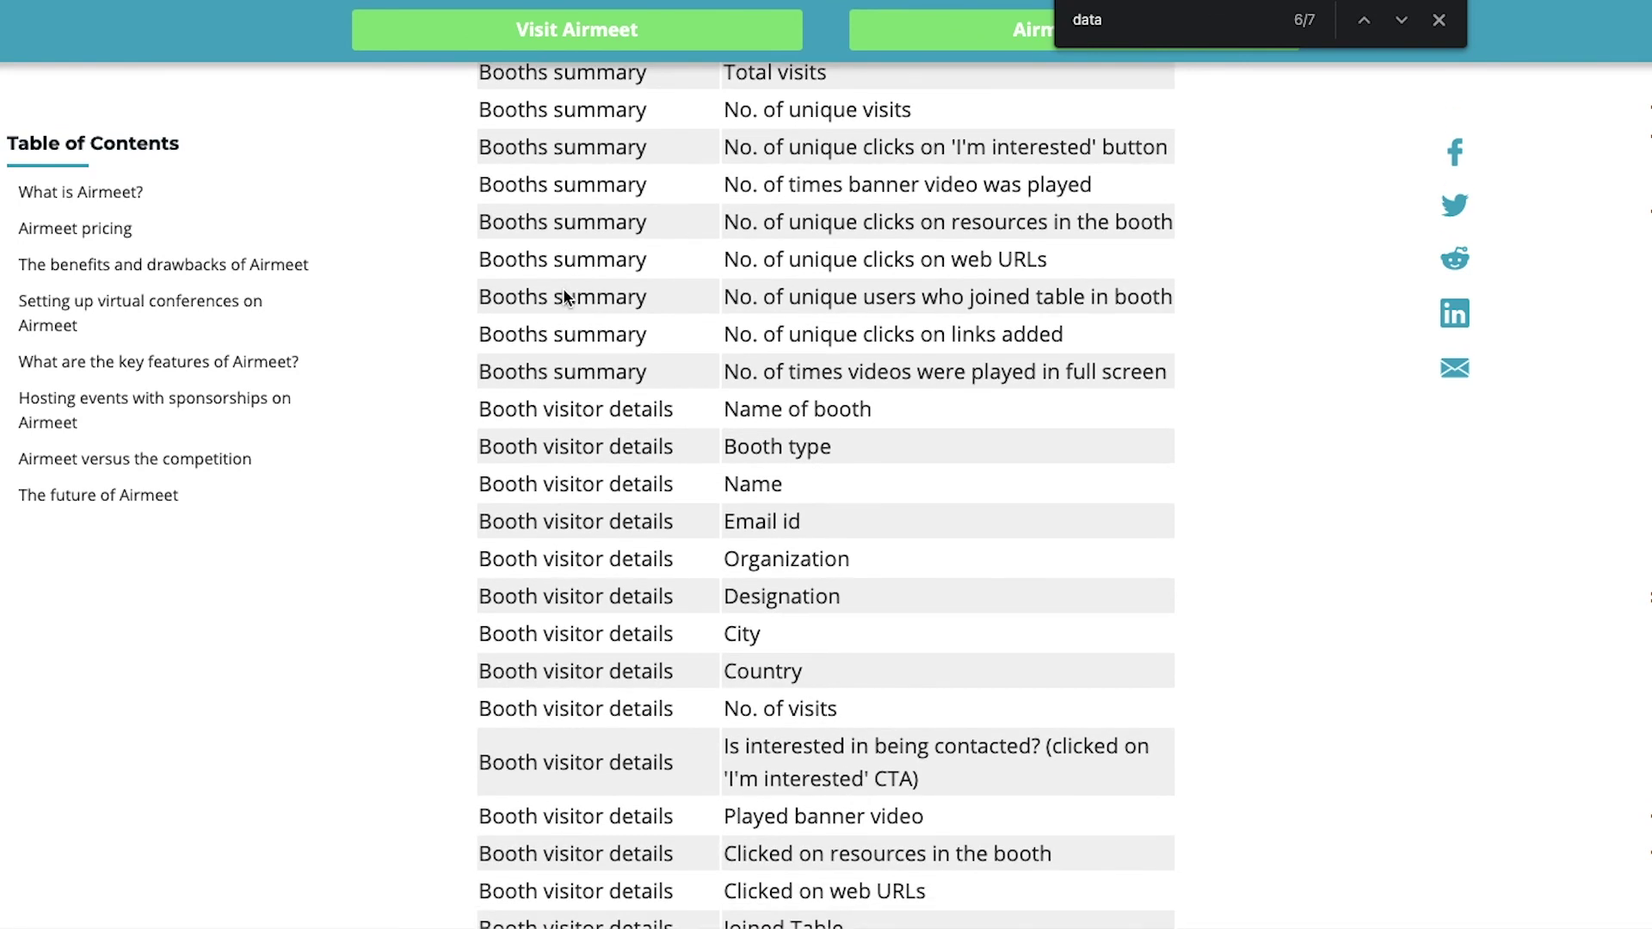
pyautogui.scroll(-2, 564, 295)
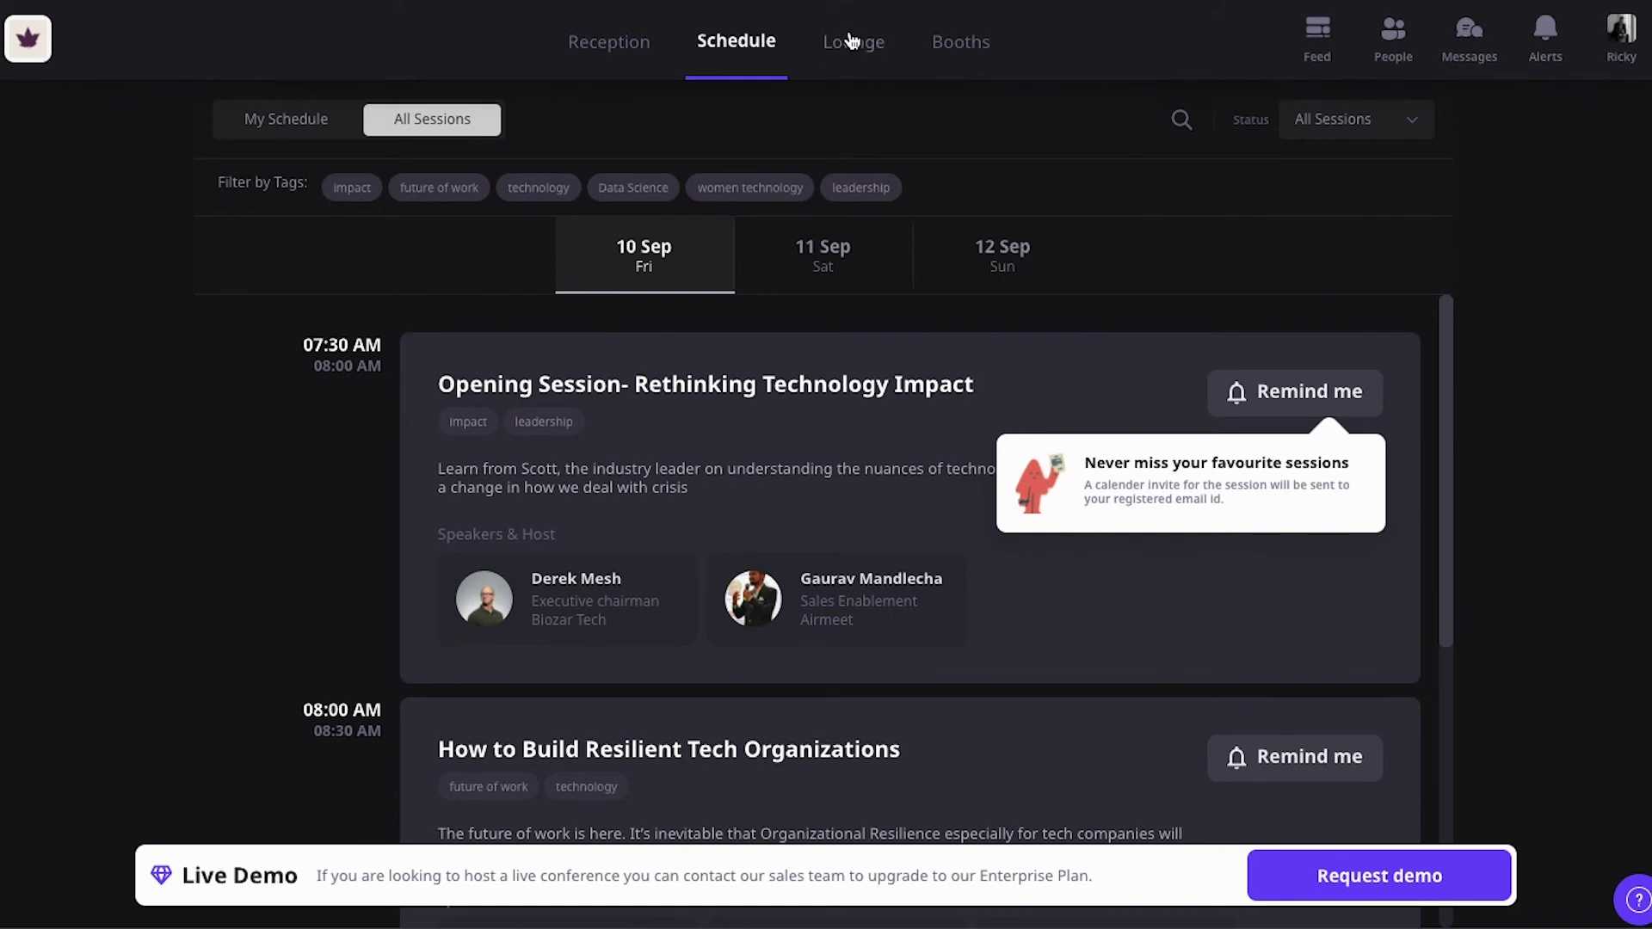
# Step: Visit the demo event's Airmeet booth, scroll through its networking tables, and return to Booths
pyautogui.click(986, 47)
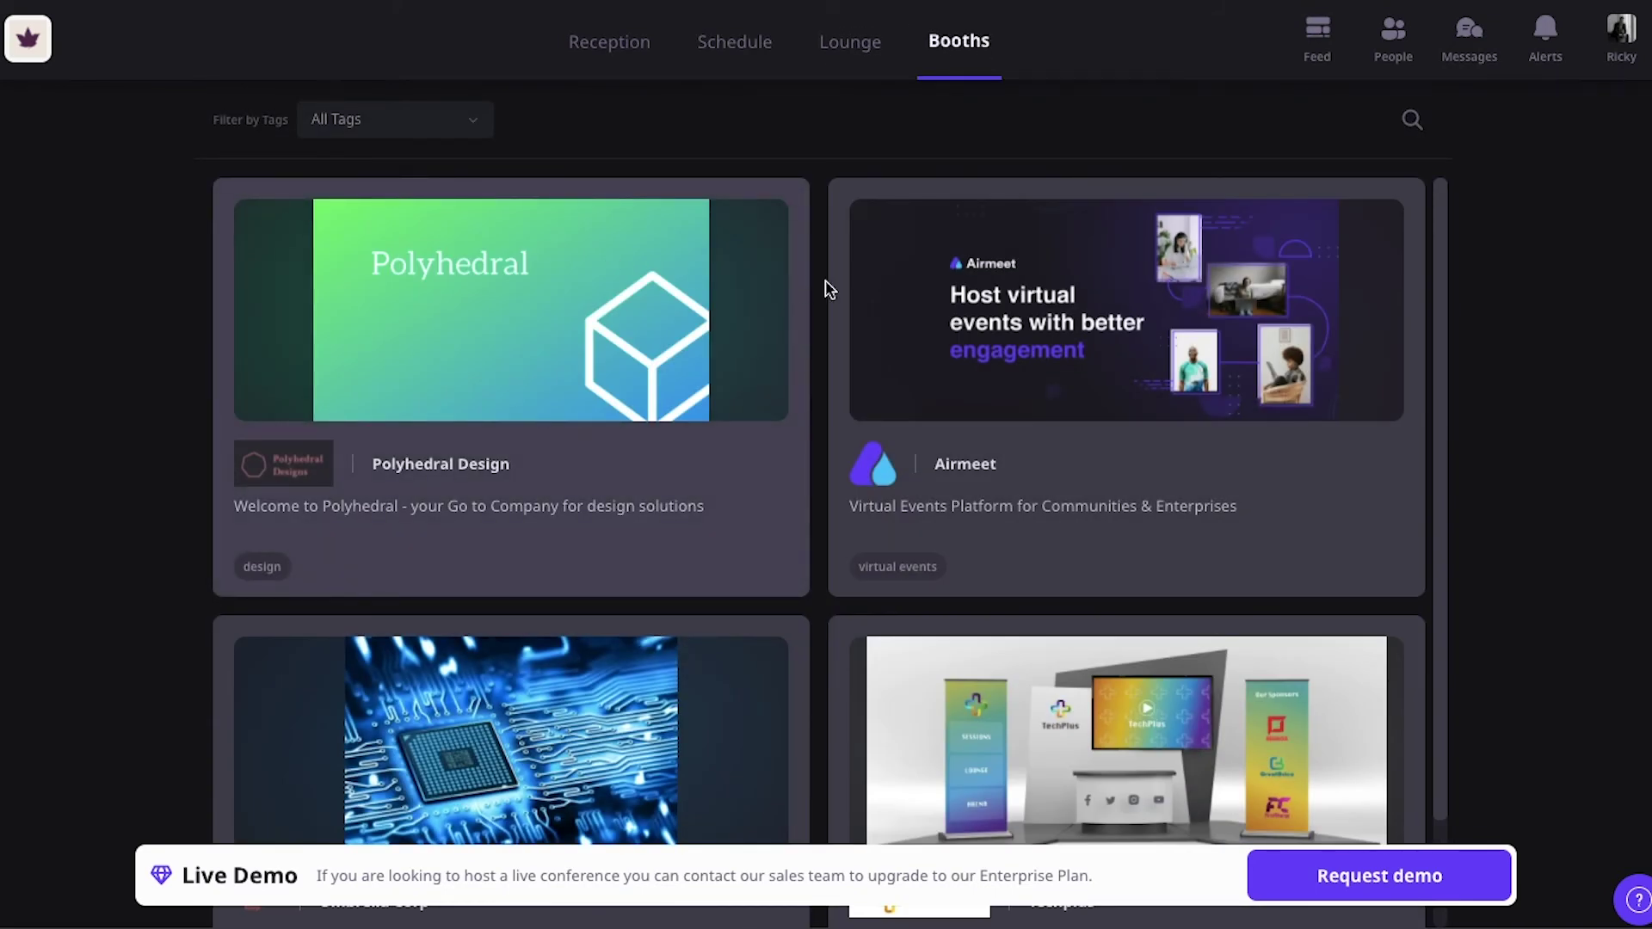
pyautogui.click(921, 301)
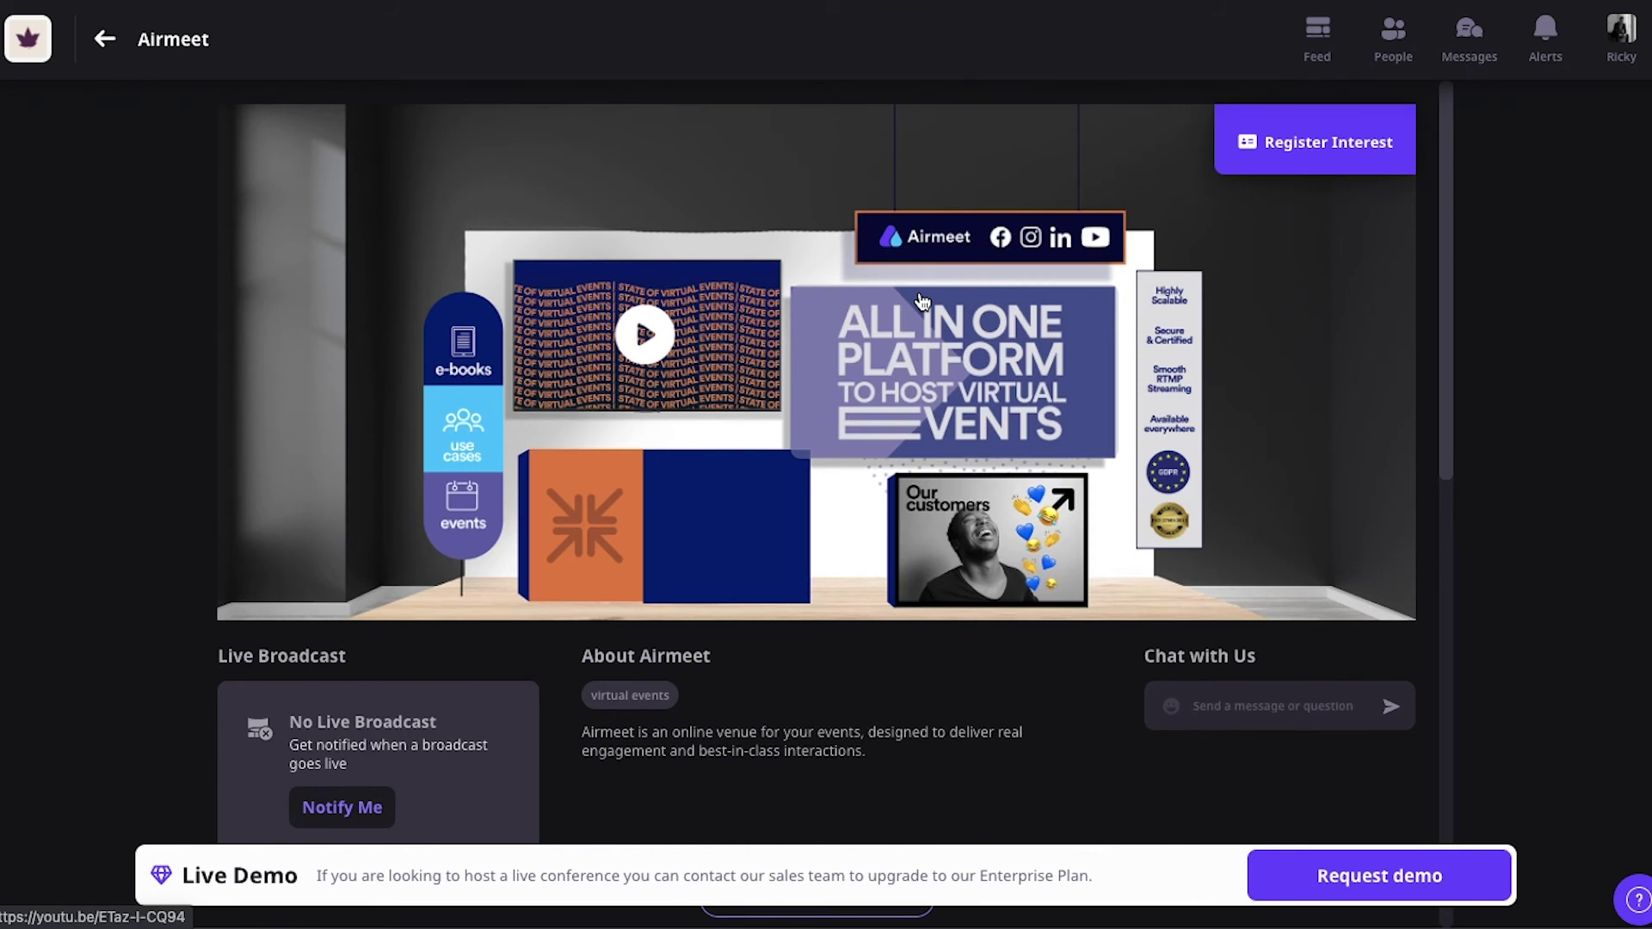
pyautogui.scroll(-5, 920, 301)
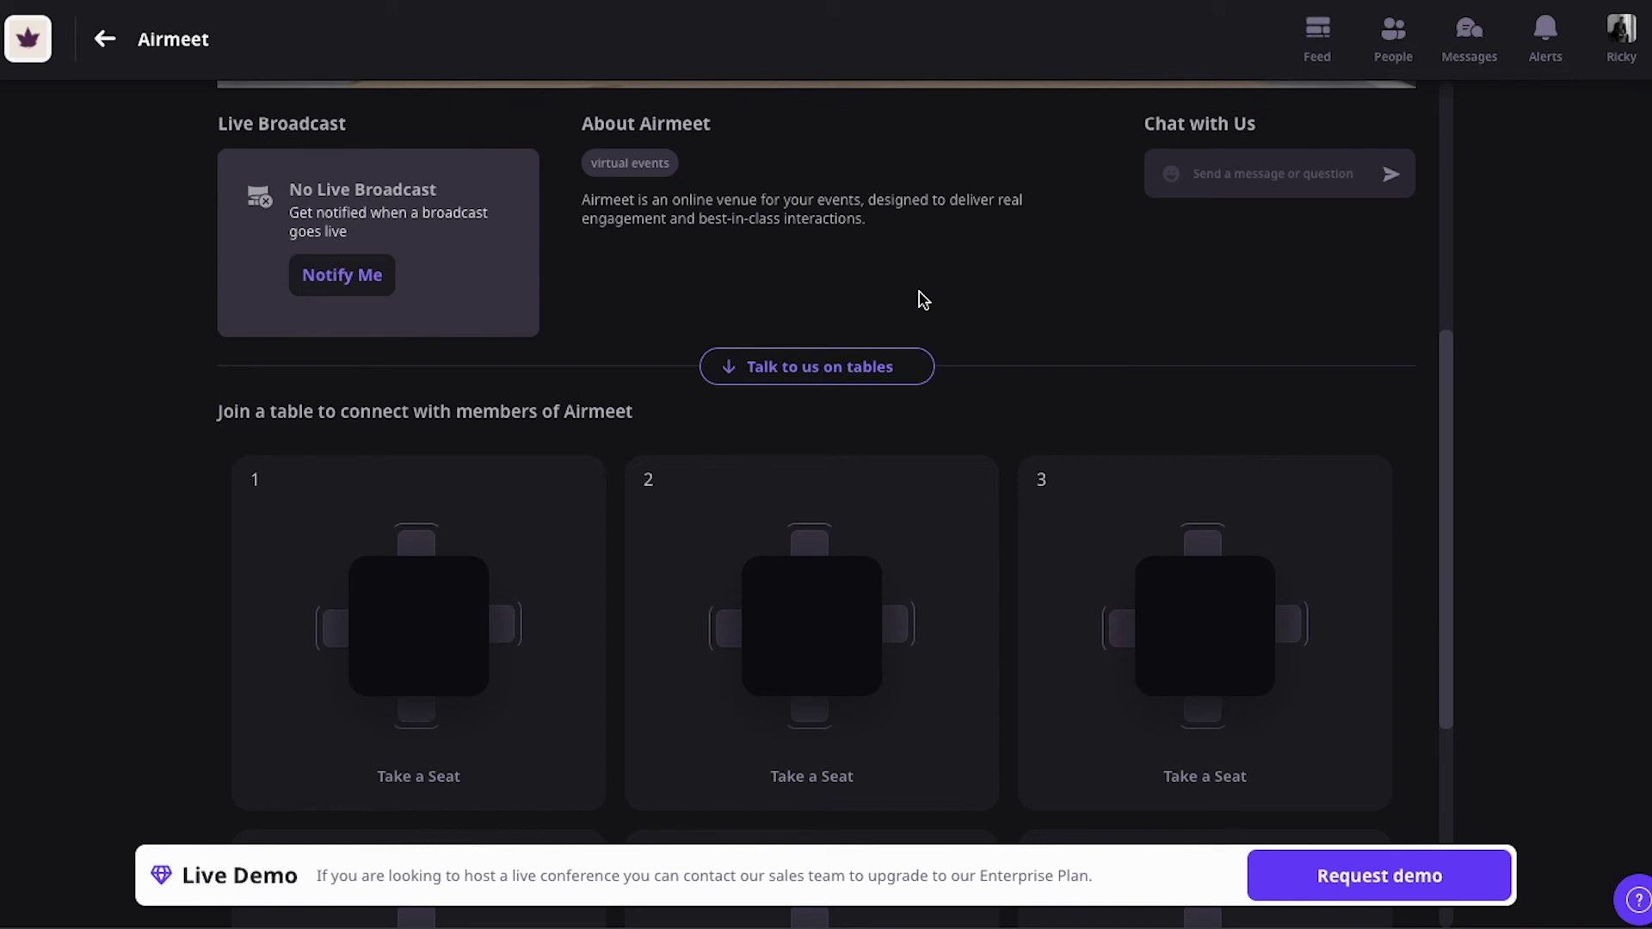
pyautogui.scroll(-1, 921, 301)
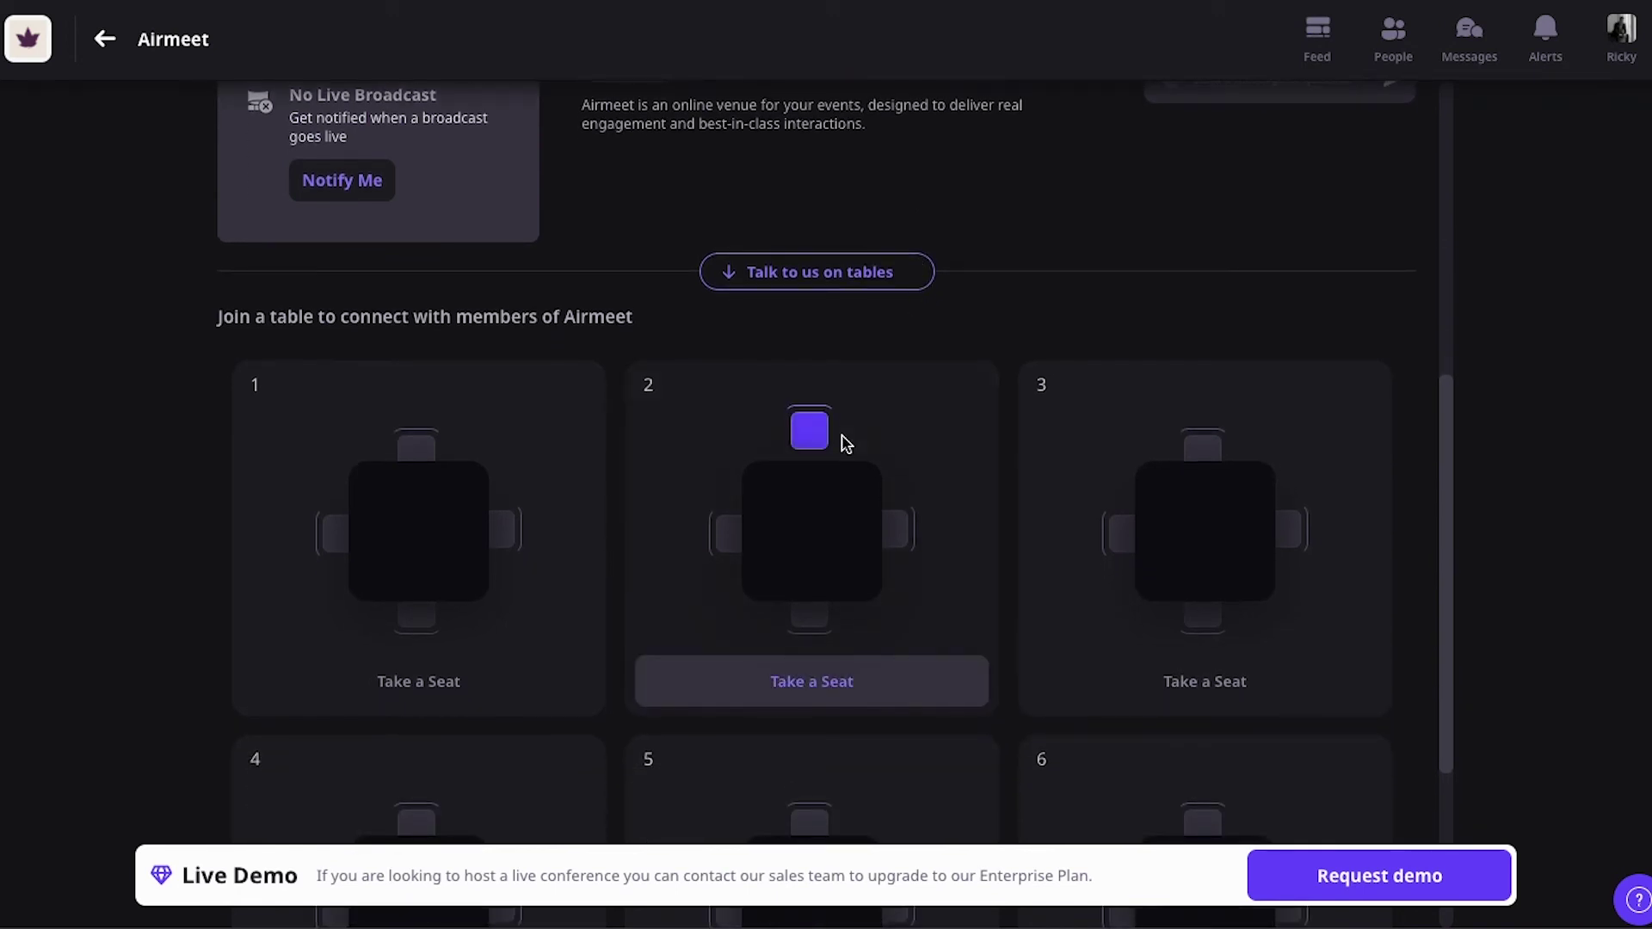
pyautogui.scroll(7, 839, 338)
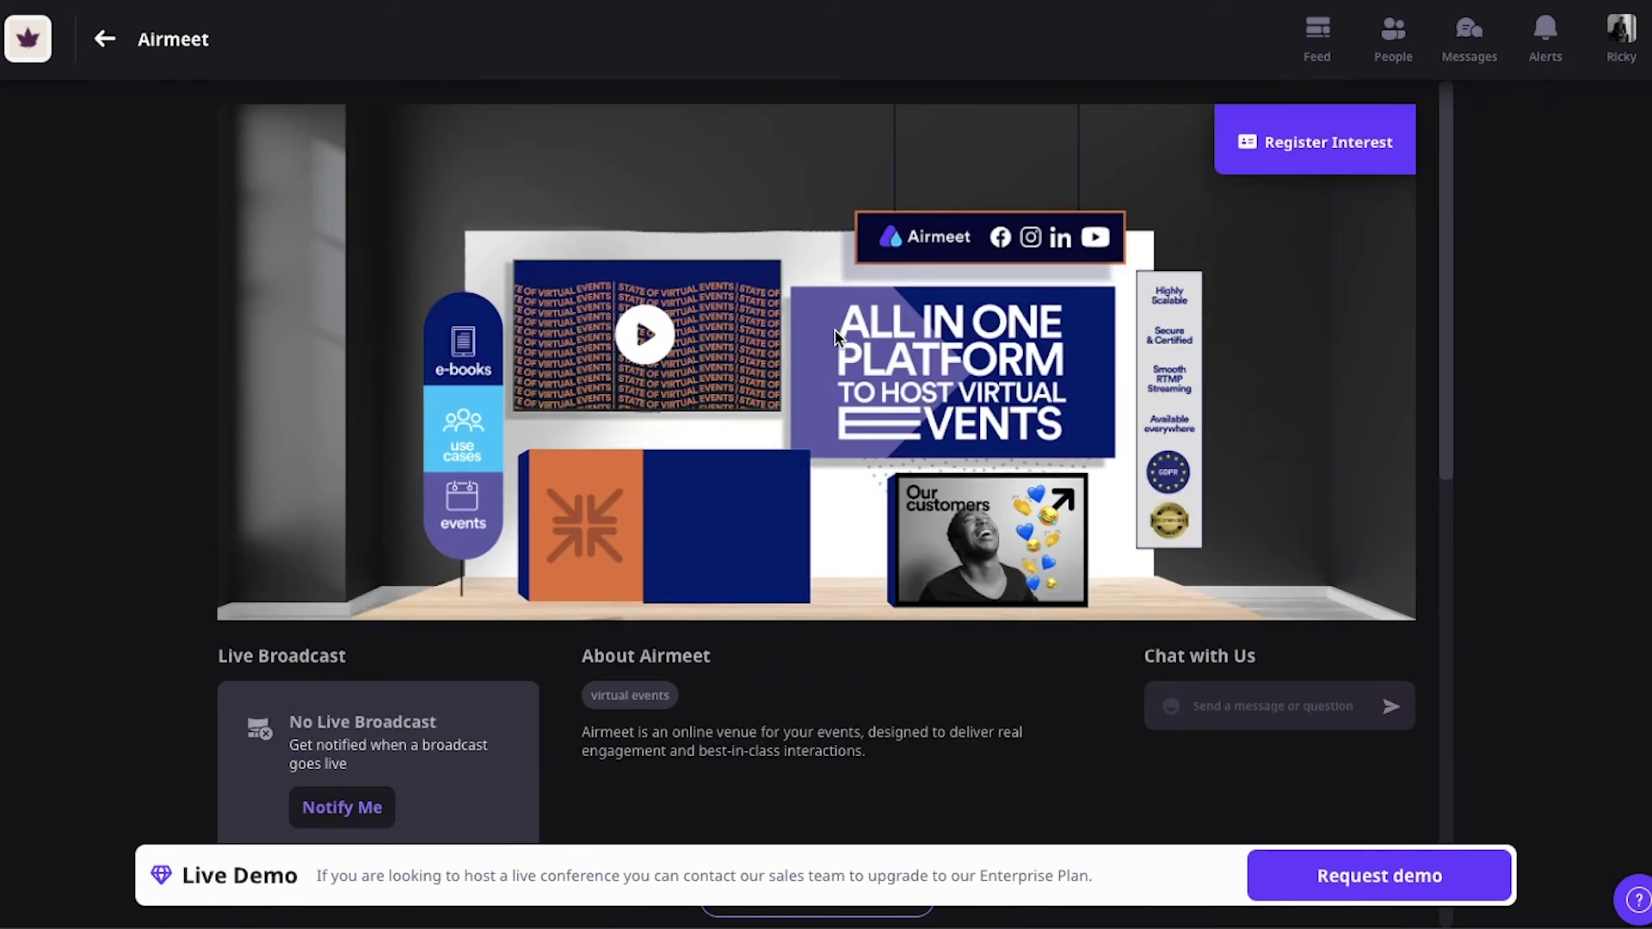
pyautogui.click(105, 43)
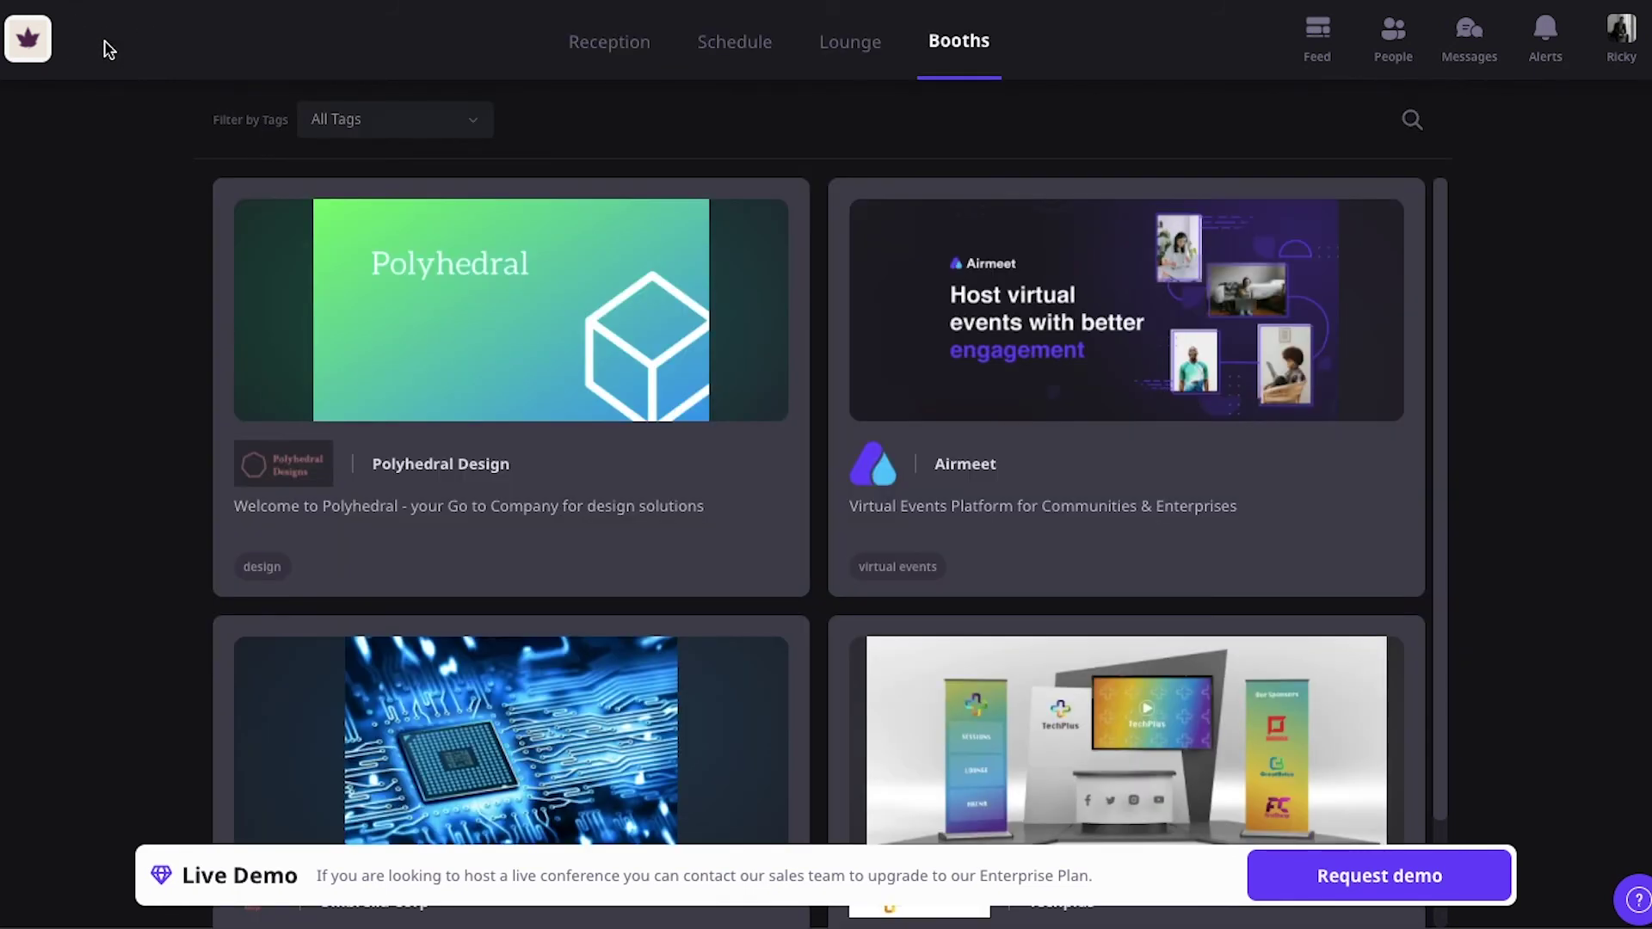
# Step: Try Speed Networking in the demo event's Lounge and dismiss the camera and mic notice
pyautogui.click(834, 37)
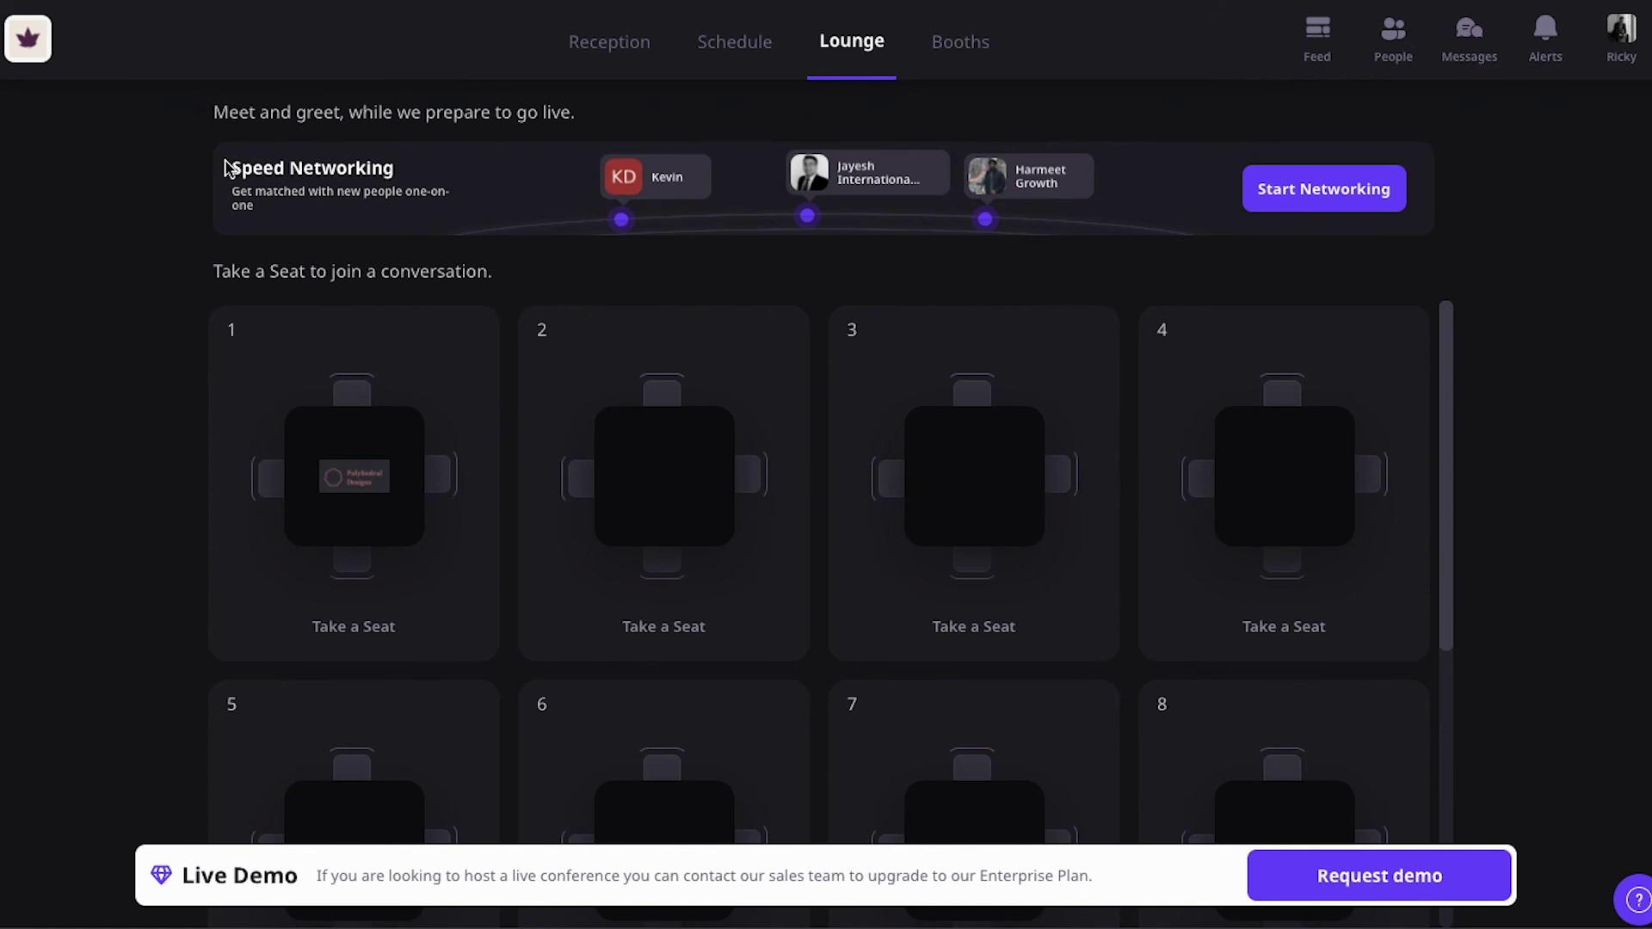
pyautogui.click(1329, 194)
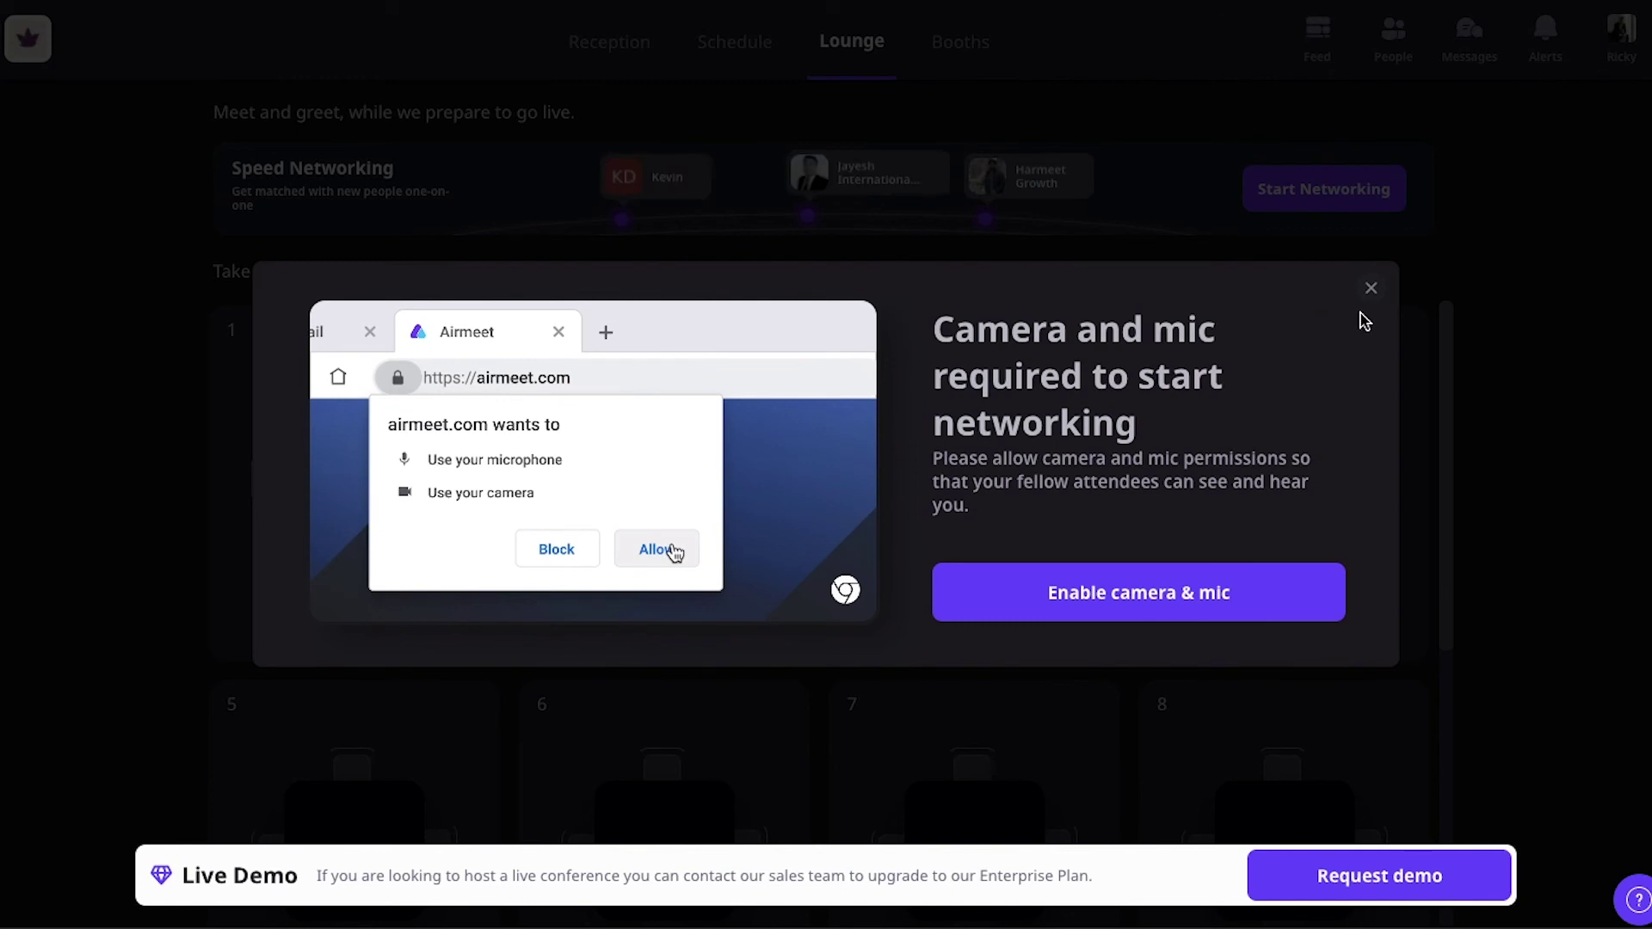
pyautogui.click(1370, 287)
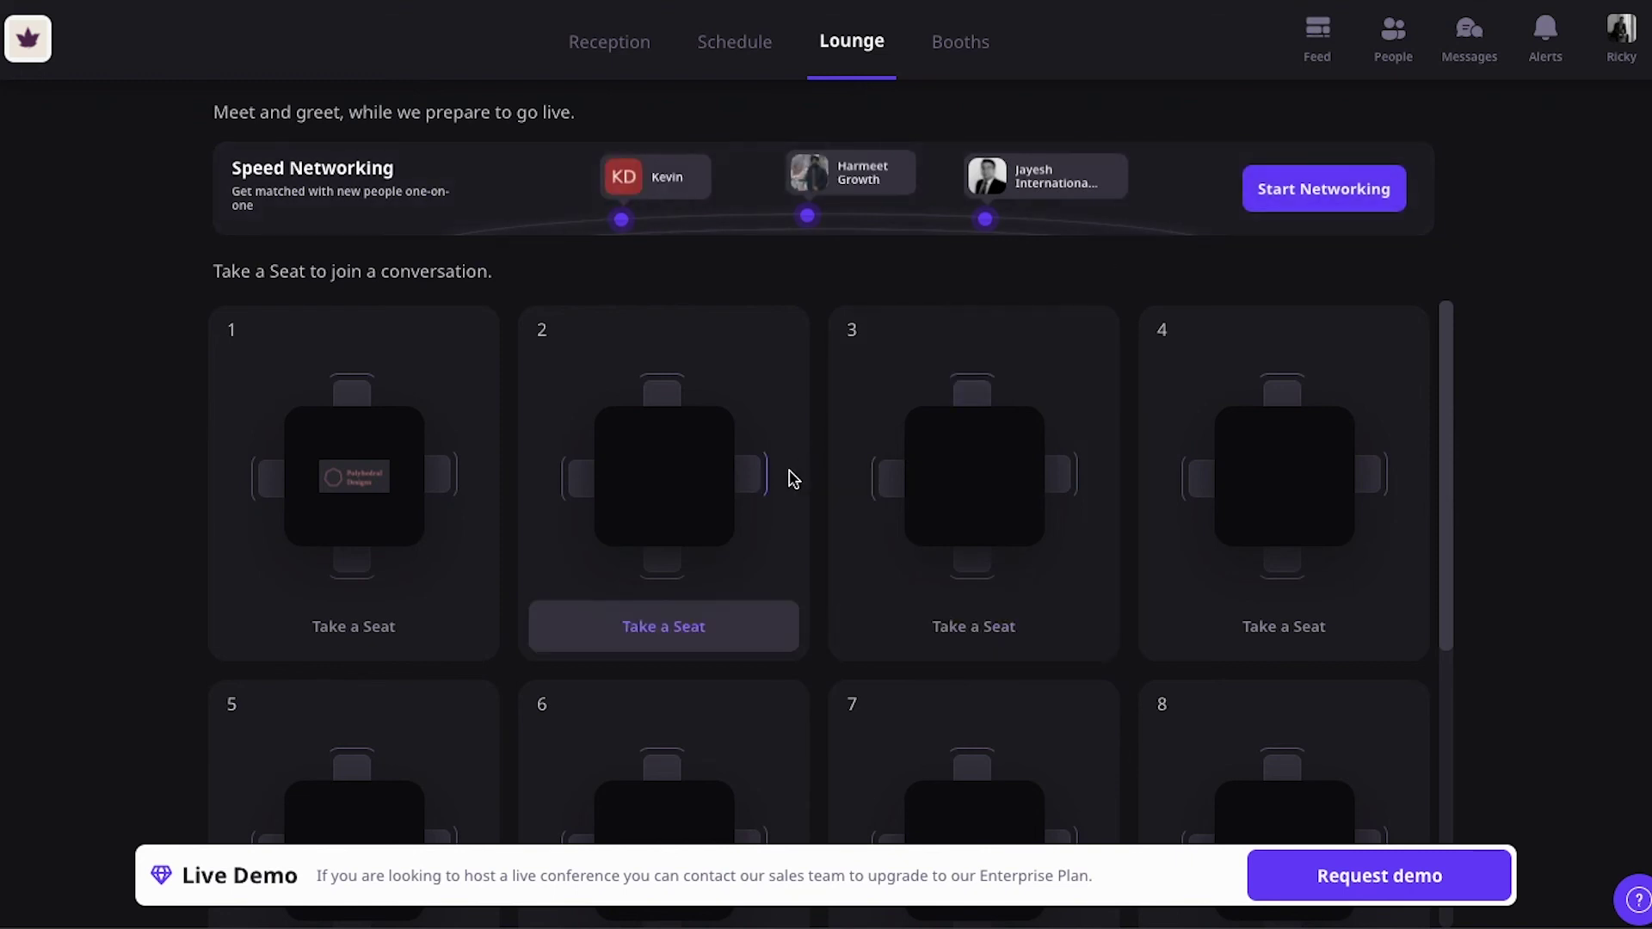
pyautogui.scroll(-3, 785, 478)
pyautogui.scroll(-3, 790, 477)
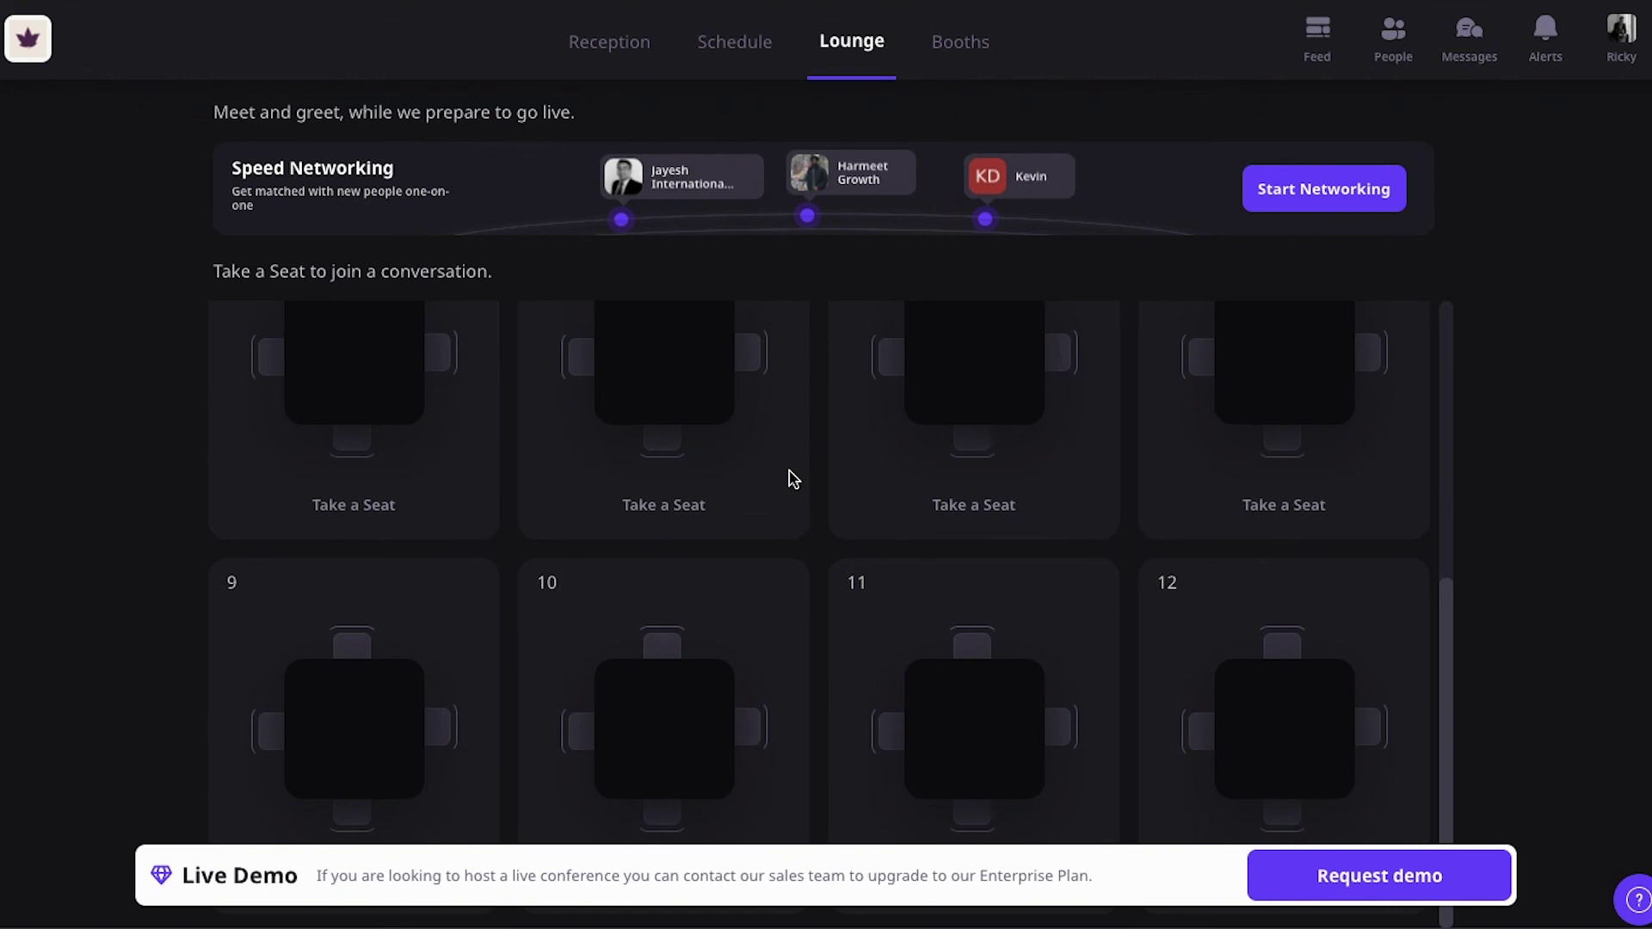
pyautogui.scroll(6, 731, 626)
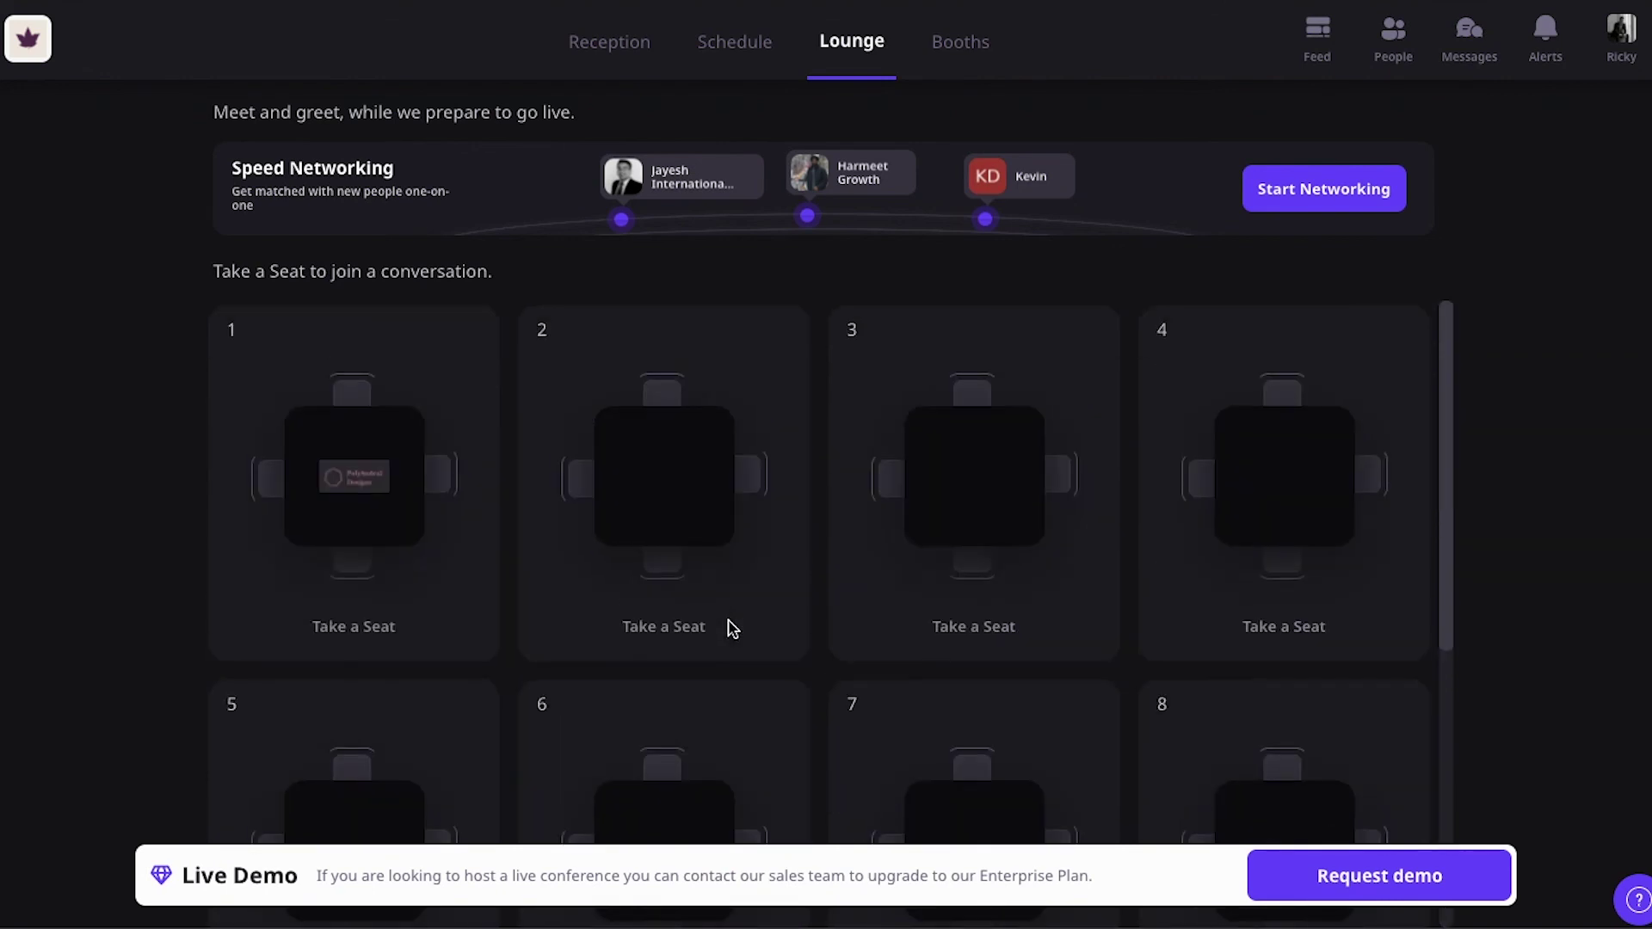